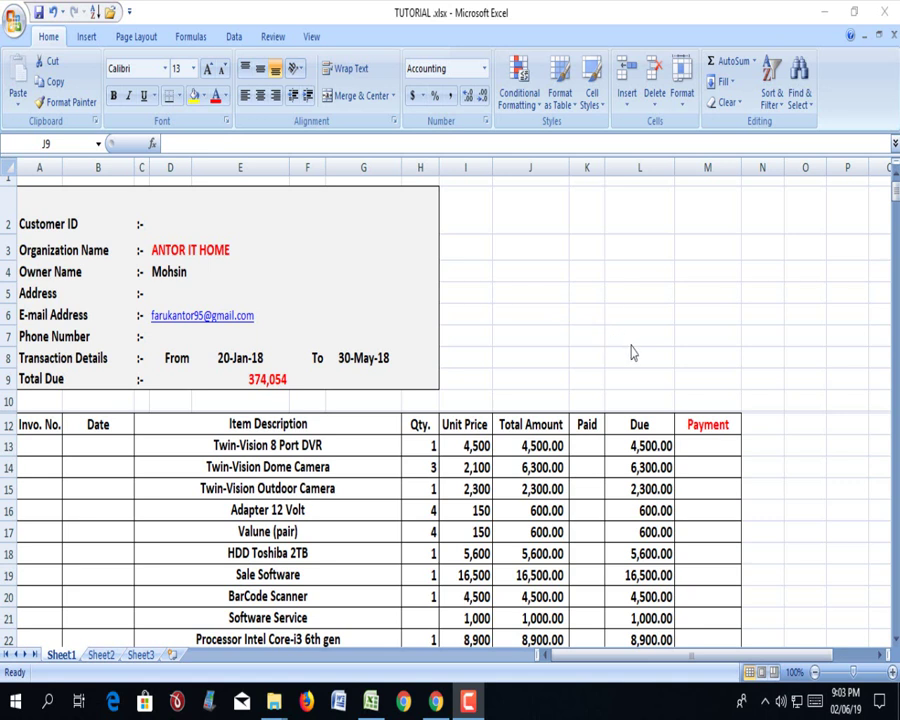
# Scroll down through the ledger entries and back up to the header.
pyautogui.scroll(-3, 632, 354)
pyautogui.scroll(-2, 625, 420)
pyautogui.scroll(-5, 620, 440)
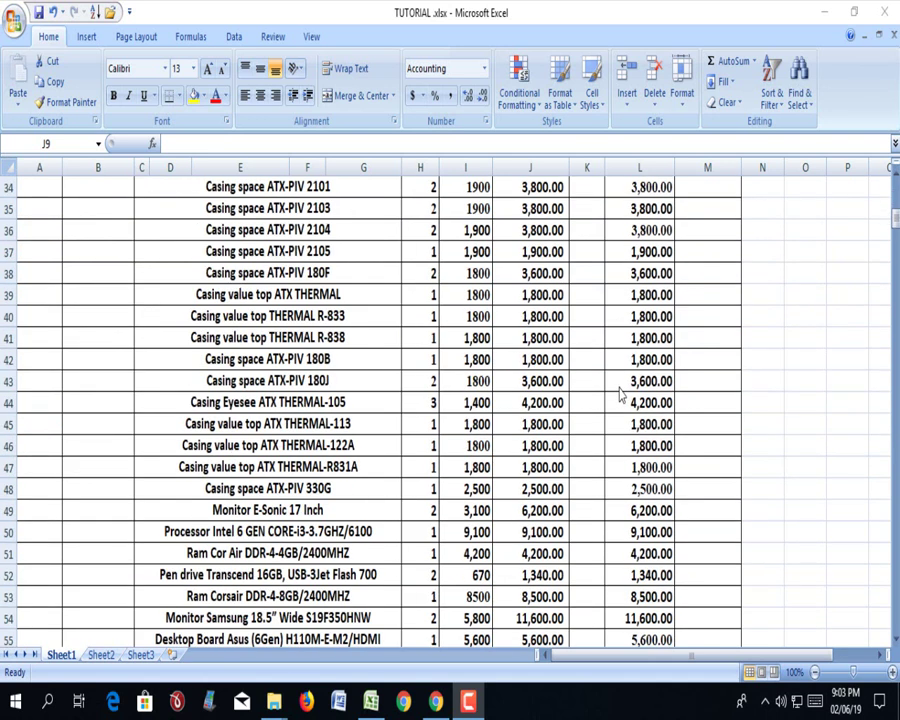
pyautogui.scroll(-7, 620, 396)
pyautogui.scroll(-6, 620, 395)
pyautogui.scroll(-7, 624, 396)
pyautogui.scroll(-6, 624, 396)
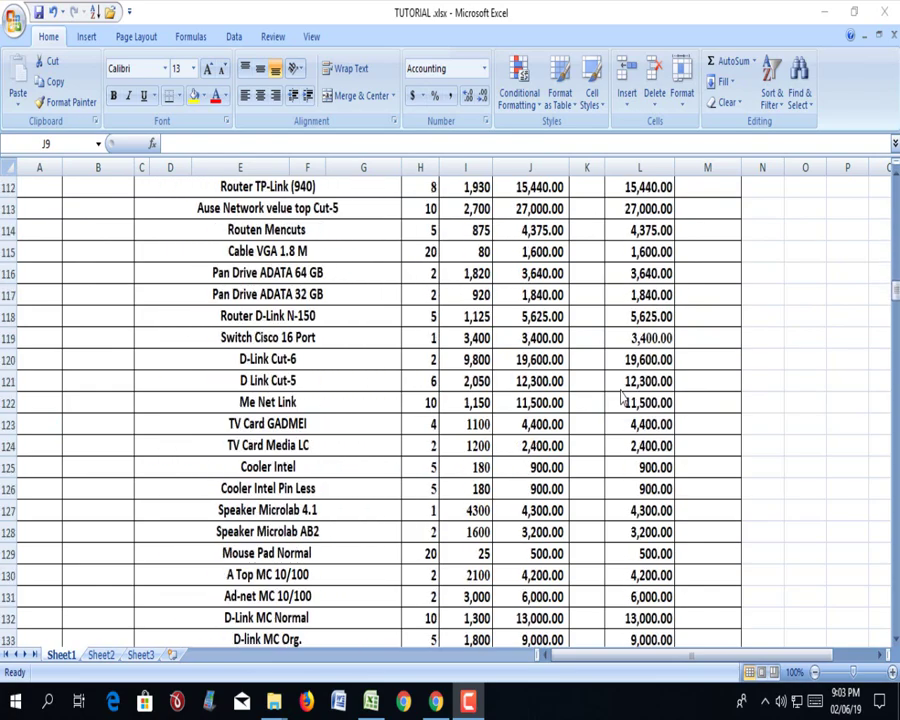
pyautogui.scroll(-6, 622, 399)
pyautogui.scroll(-10, 622, 399)
pyautogui.scroll(-10, 622, 397)
pyautogui.scroll(-7, 620, 396)
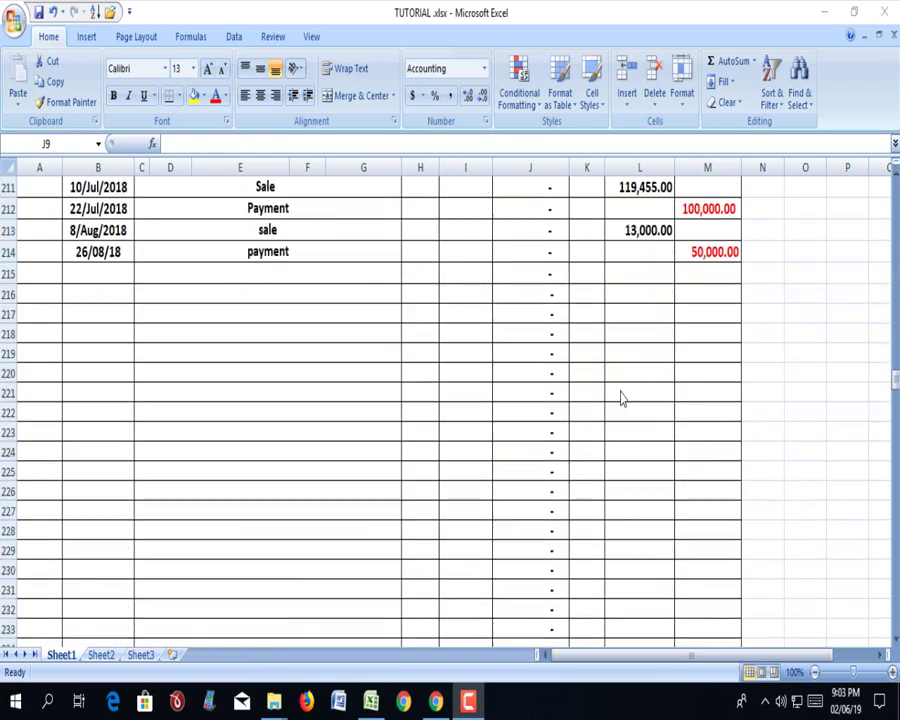
pyautogui.scroll(-3, 621, 399)
pyautogui.scroll(-13, 622, 399)
pyautogui.scroll(6, 621, 397)
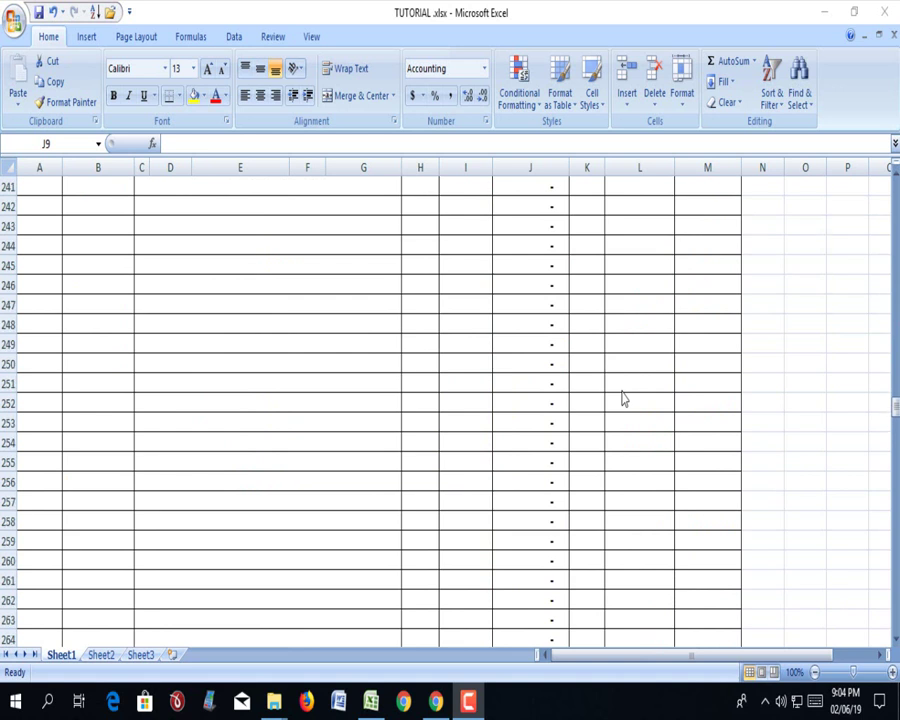
pyautogui.scroll(7, 621, 397)
pyautogui.scroll(8, 622, 399)
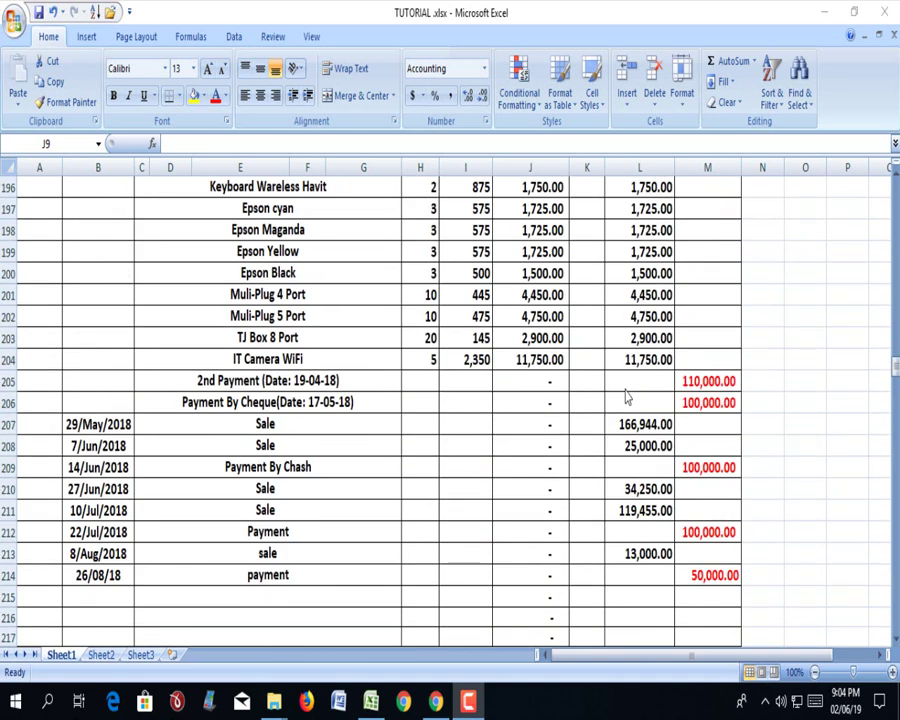
pyautogui.scroll(1, 621, 384)
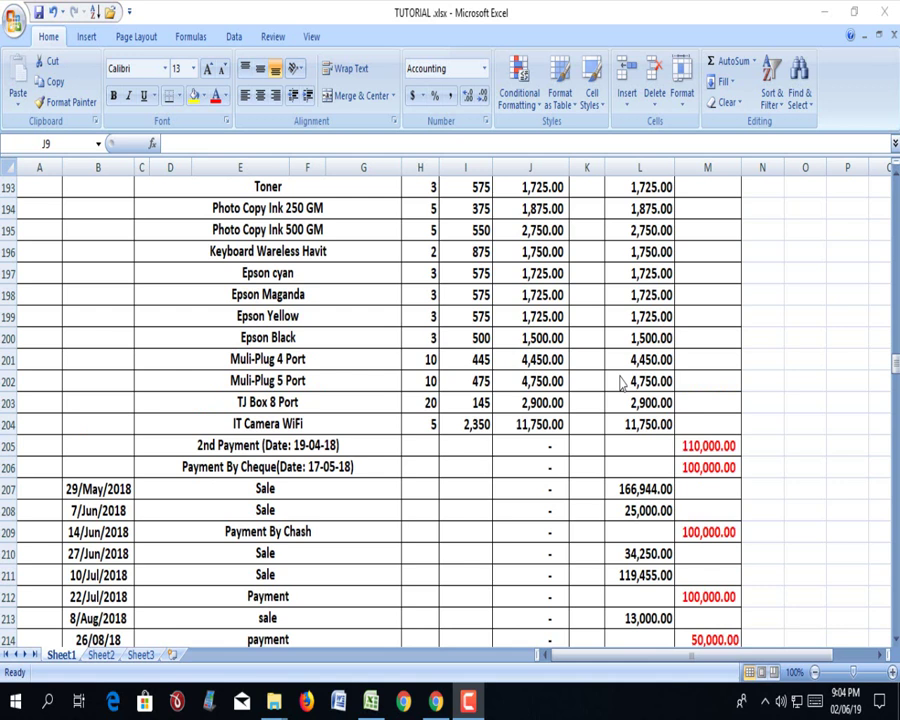
pyautogui.scroll(3, 621, 384)
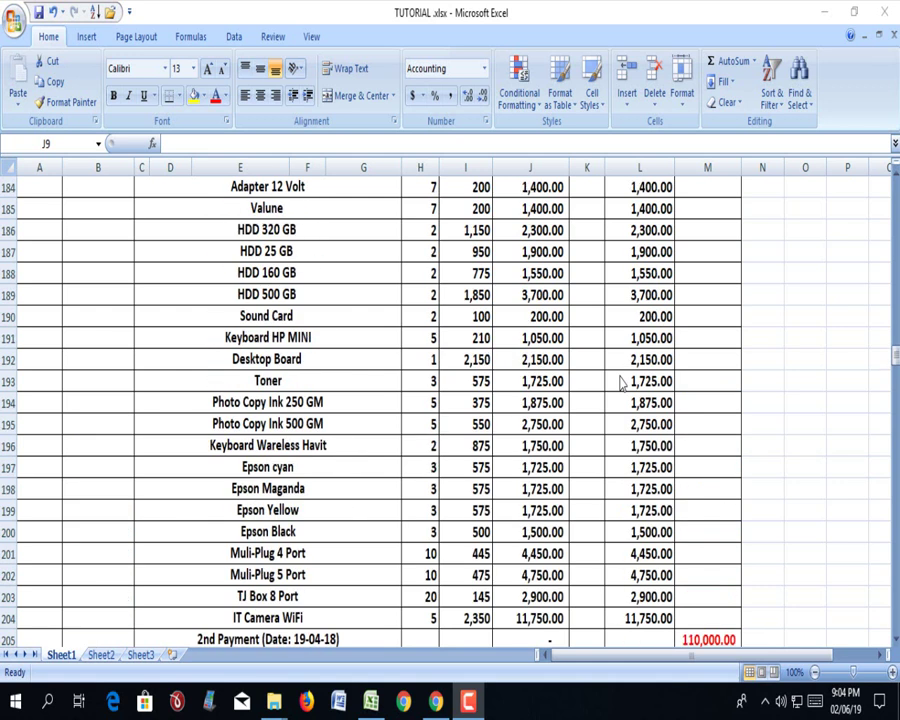
pyautogui.scroll(5, 621, 384)
pyautogui.scroll(2, 621, 384)
pyautogui.scroll(2, 621, 384)
pyautogui.scroll(1, 621, 384)
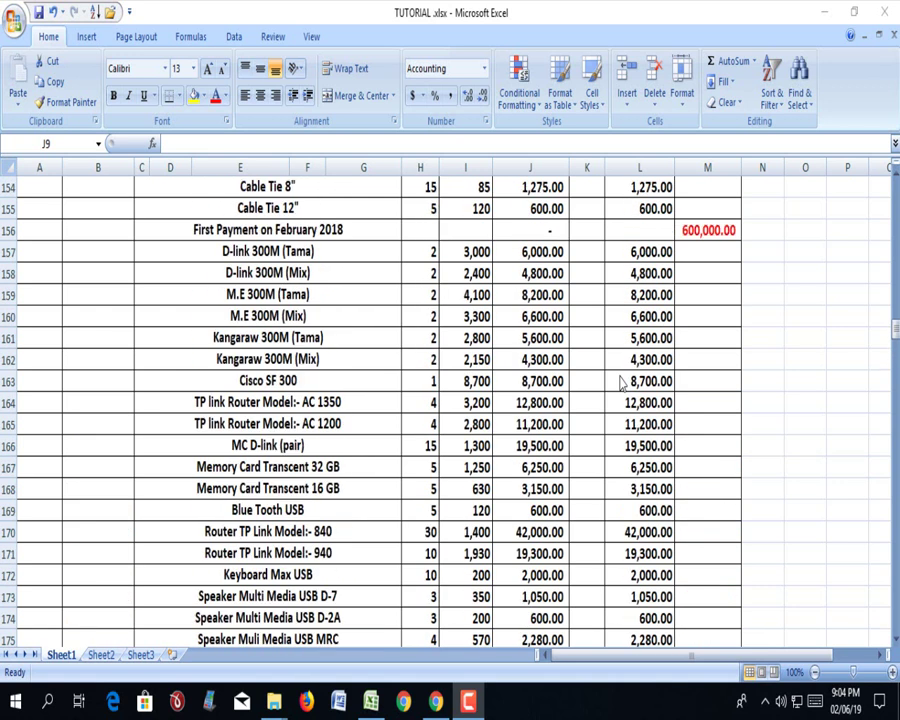
pyautogui.scroll(1, 621, 382)
pyautogui.scroll(1, 621, 382)
pyautogui.scroll(2, 621, 382)
pyautogui.scroll(1, 621, 382)
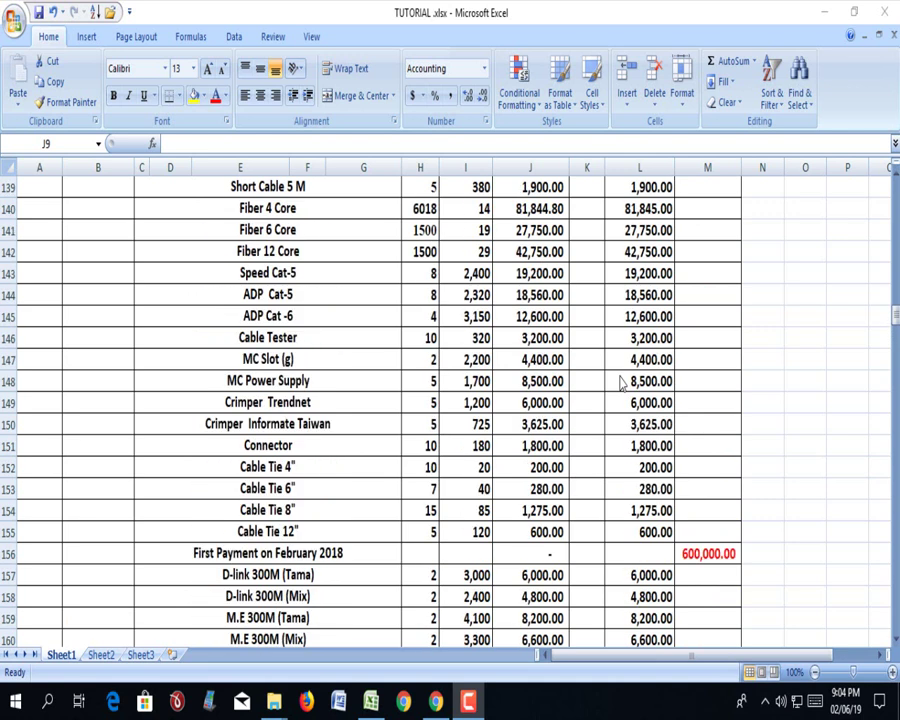
pyautogui.scroll(3, 621, 382)
pyautogui.scroll(4, 621, 382)
pyautogui.scroll(2, 621, 382)
pyautogui.scroll(5, 621, 382)
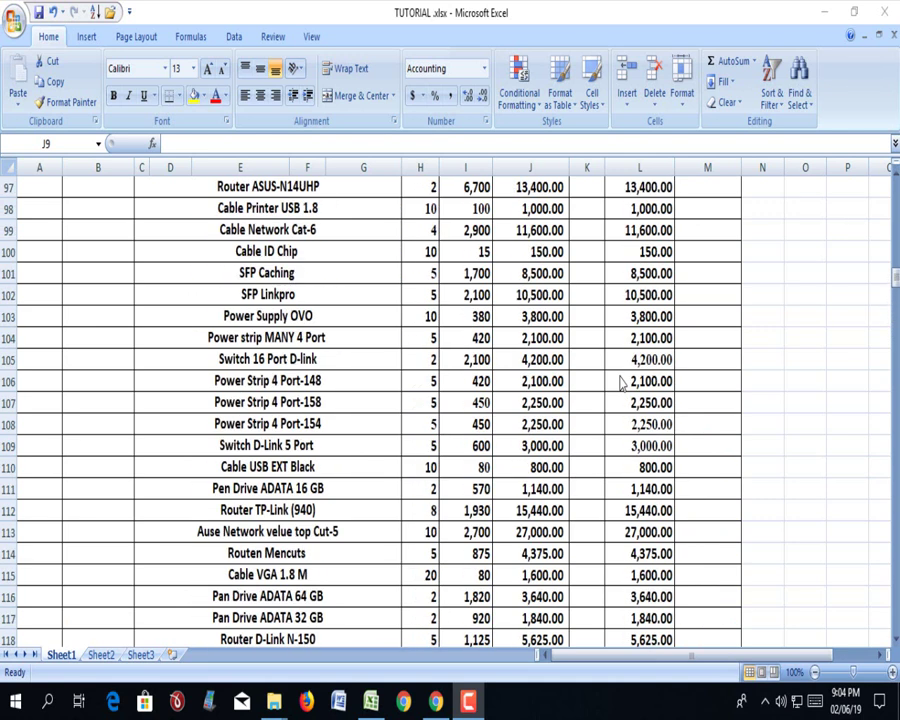
pyautogui.scroll(5, 628, 358)
pyautogui.scroll(3, 629, 362)
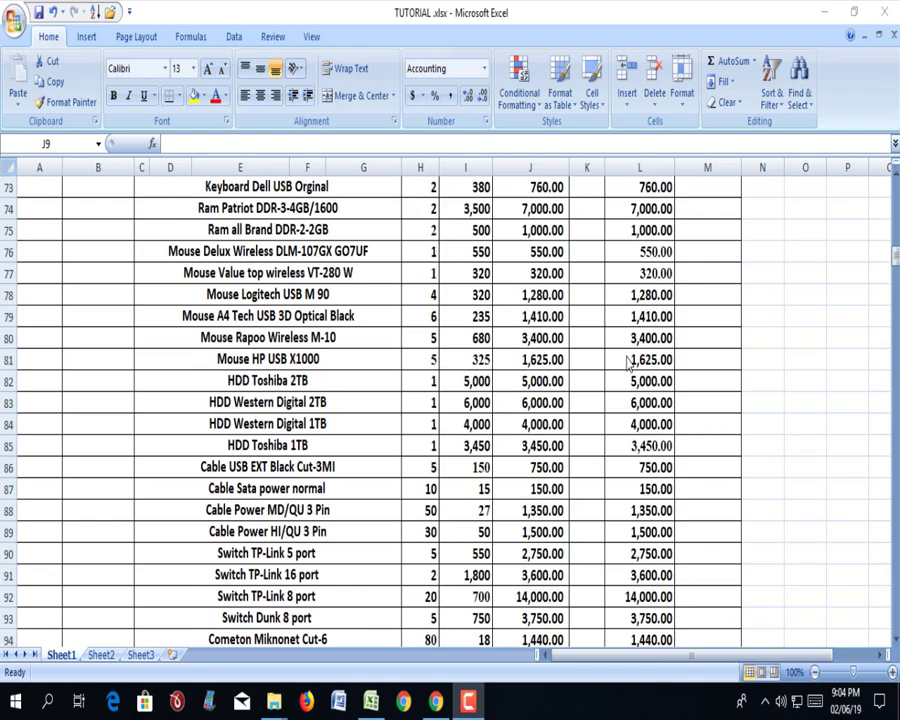
pyautogui.scroll(3, 629, 362)
pyautogui.scroll(5, 629, 362)
pyautogui.scroll(5, 629, 362)
pyautogui.scroll(3, 629, 362)
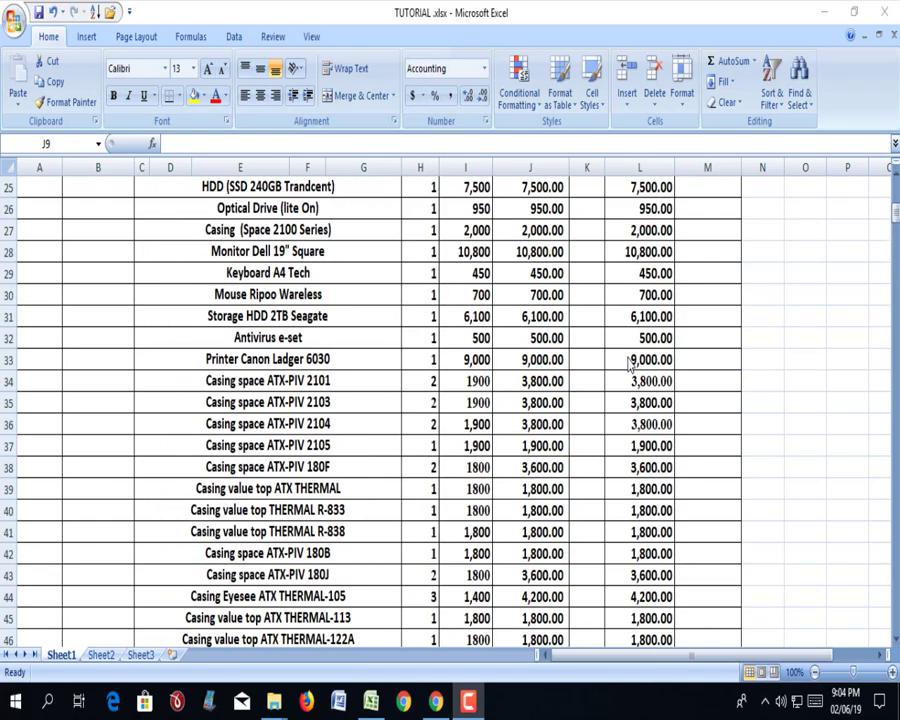
pyautogui.scroll(5, 629, 364)
pyautogui.scroll(3, 629, 364)
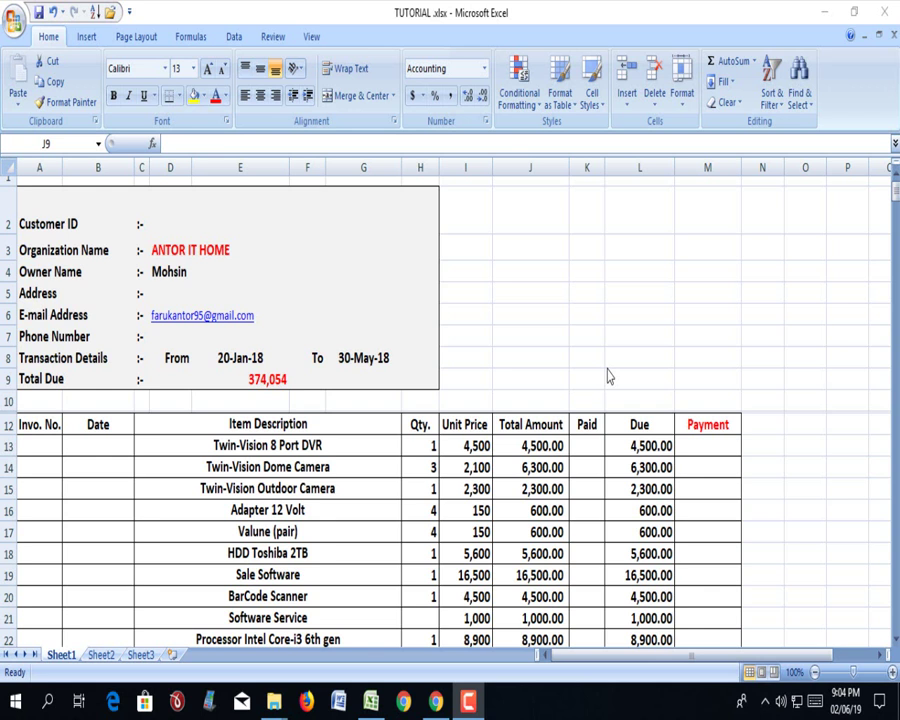
# Clear the owner name in cell D4, then review the final entries down to row 214.
pyautogui.click(171, 272)
pyautogui.press('Delete')
pyautogui.click(570, 468)
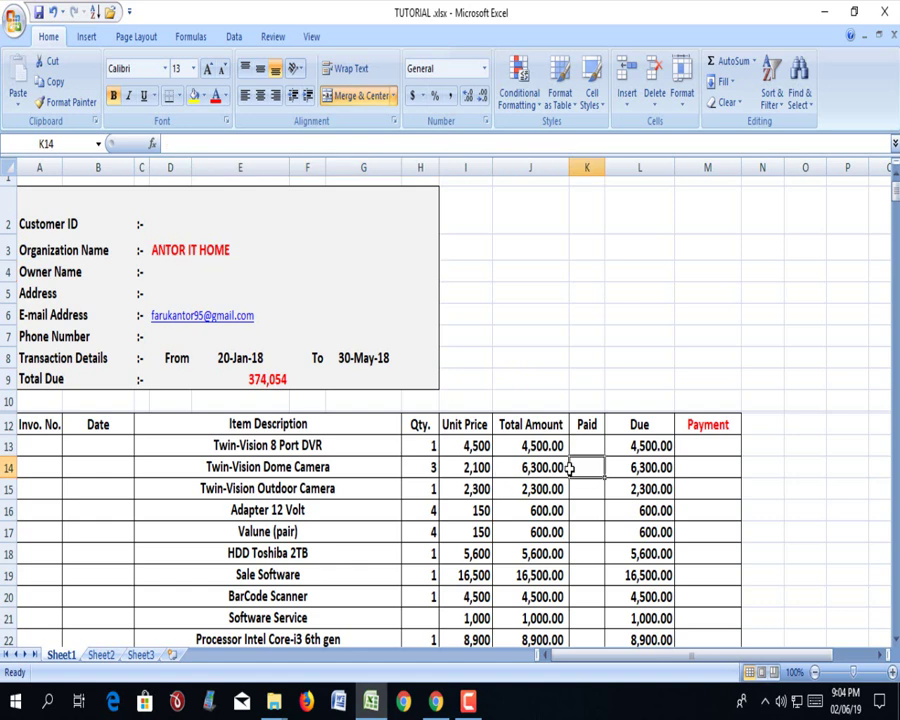
pyautogui.scroll(-4, 600, 466)
pyautogui.scroll(-5, 607, 466)
pyautogui.scroll(-13, 607, 466)
pyautogui.scroll(-6, 607, 470)
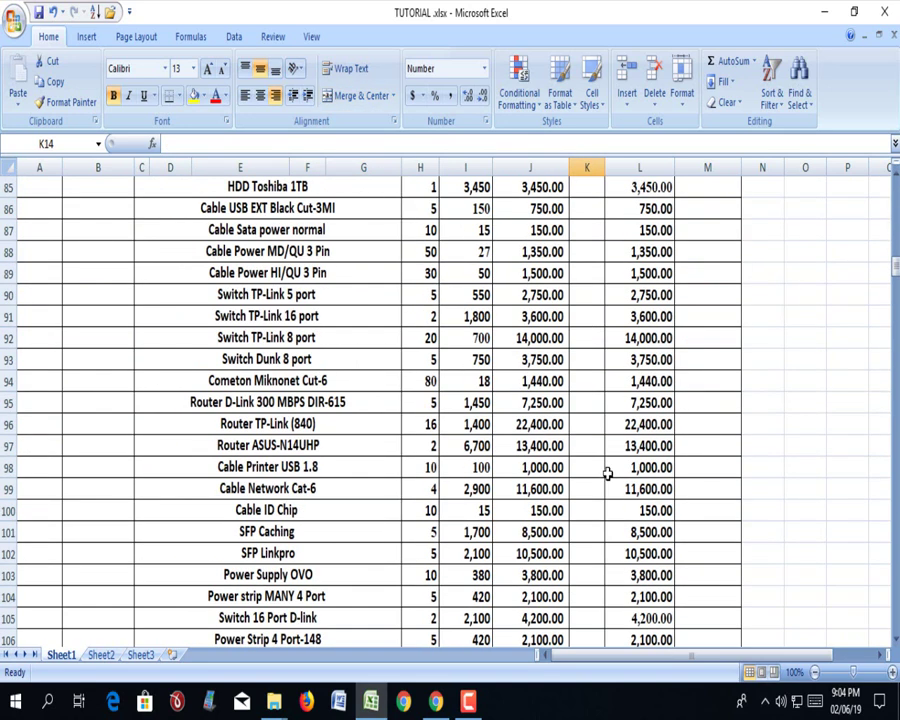
pyautogui.scroll(-14, 607, 473)
pyautogui.scroll(-6, 605, 472)
pyautogui.scroll(-6, 605, 472)
pyautogui.scroll(-6, 595, 460)
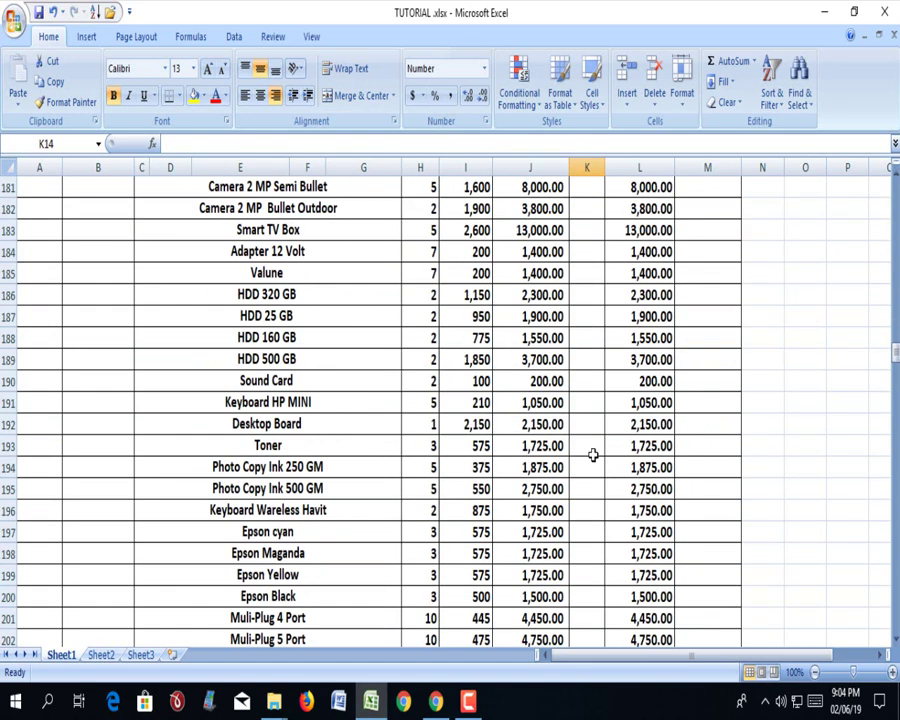
pyautogui.scroll(-5, 586, 444)
pyautogui.scroll(-4, 586, 444)
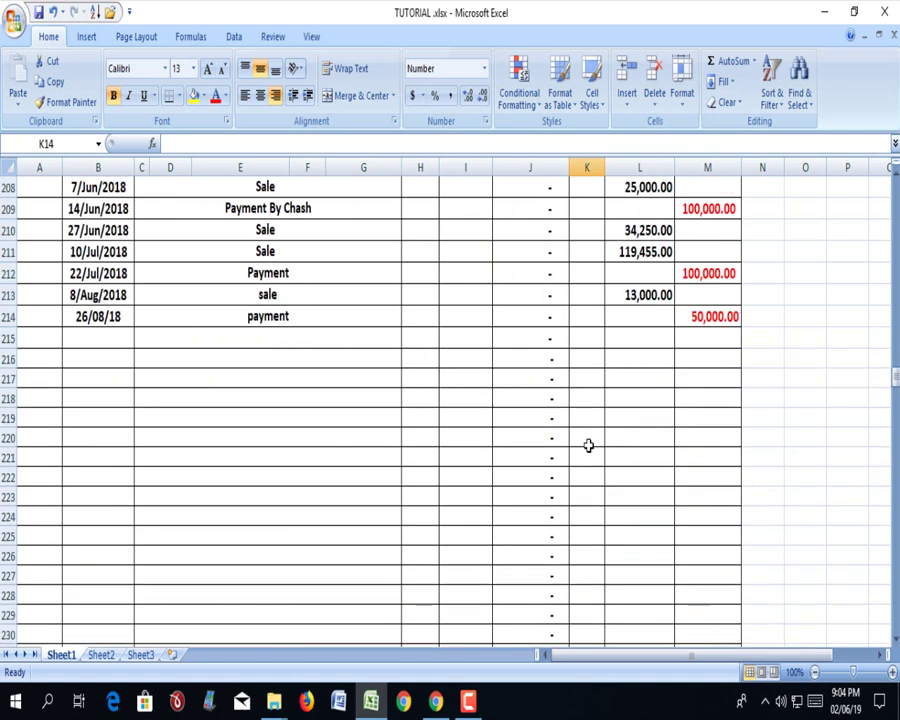
pyautogui.scroll(3, 588, 445)
pyautogui.scroll(2, 588, 445)
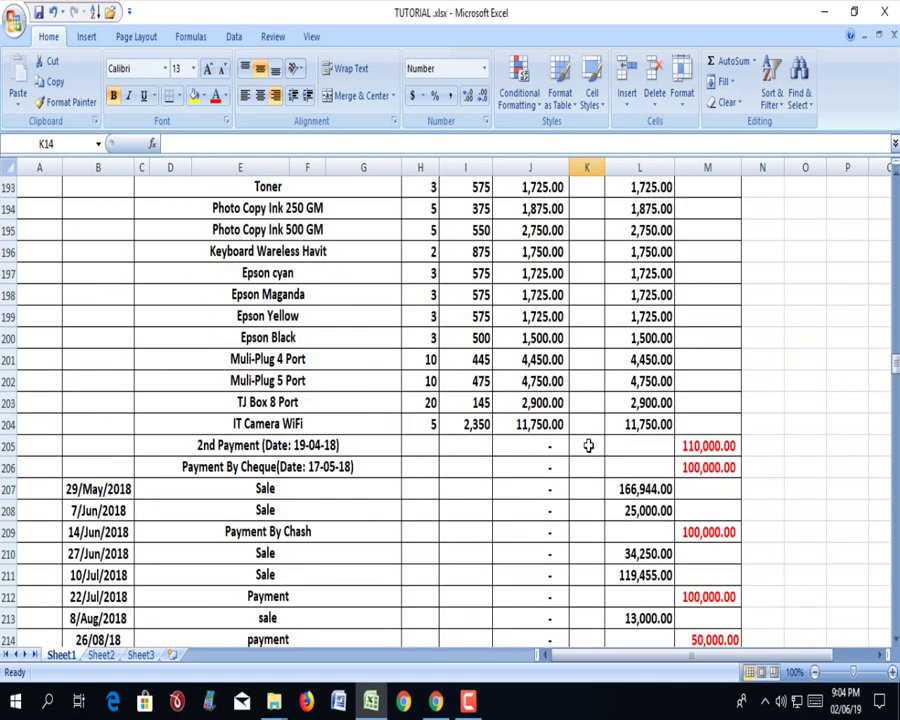
pyautogui.scroll(-3, 588, 446)
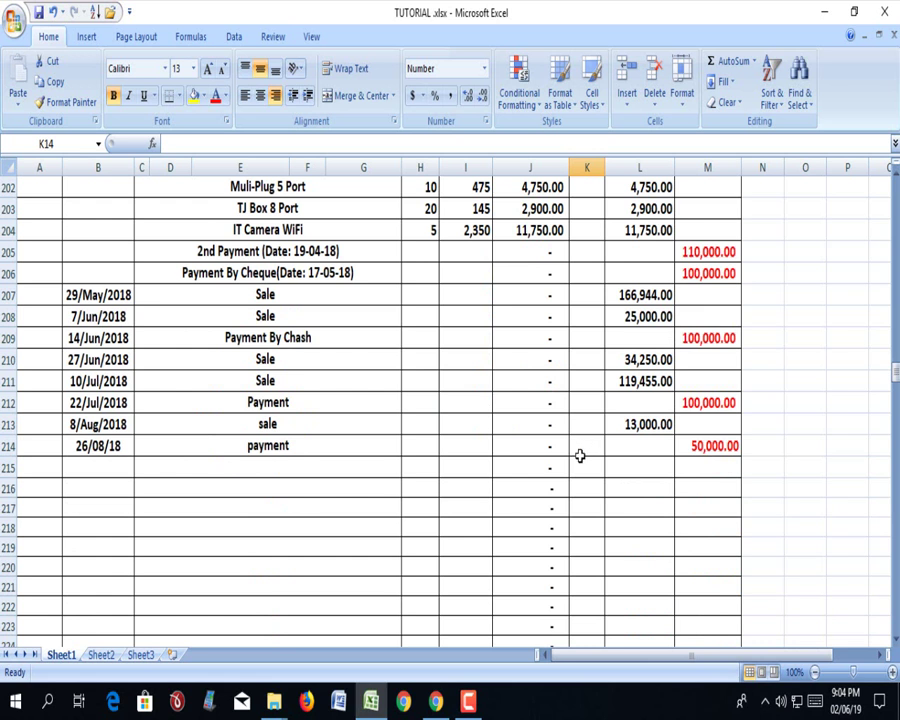
pyautogui.scroll(1, 580, 456)
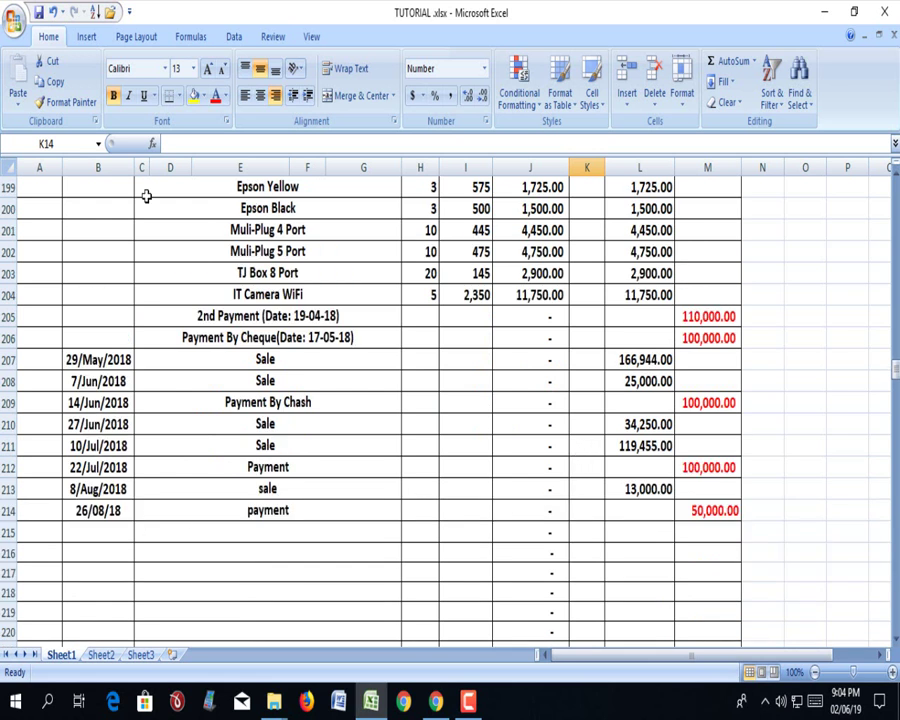
# Switch the ledger sheet to Page Break Preview.
pyautogui.click(312, 38)
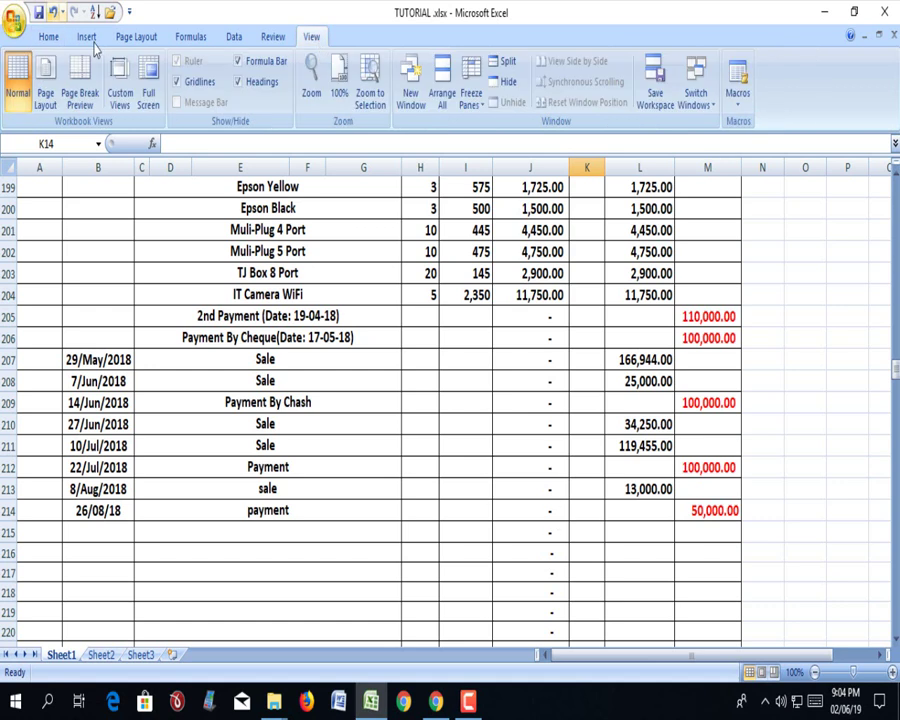
pyautogui.click(86, 100)
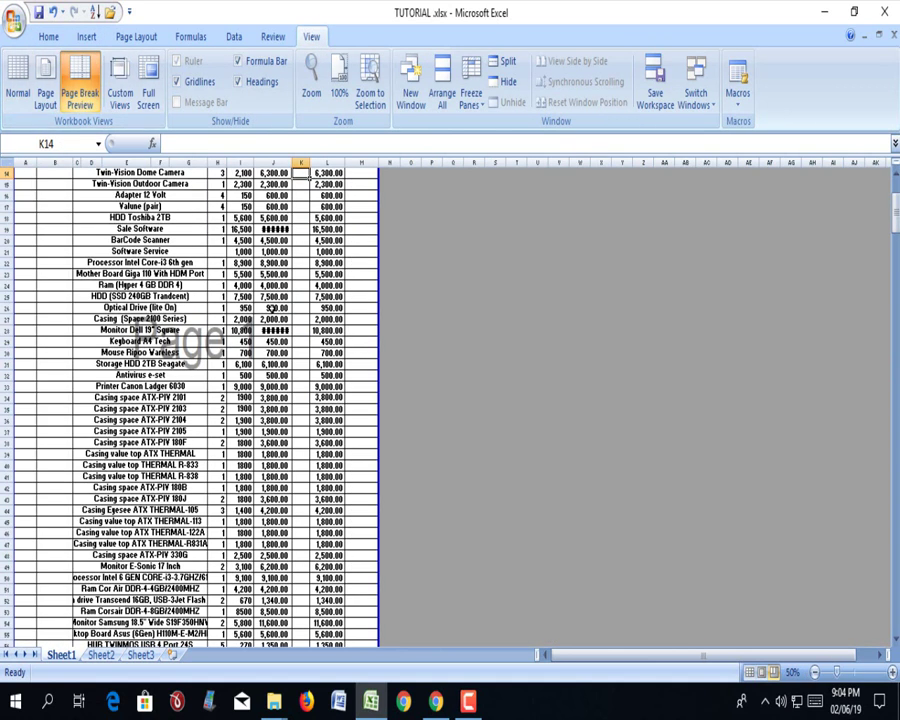
pyautogui.scroll(-1, 290, 200)
pyautogui.scroll(-10, 295, 260)
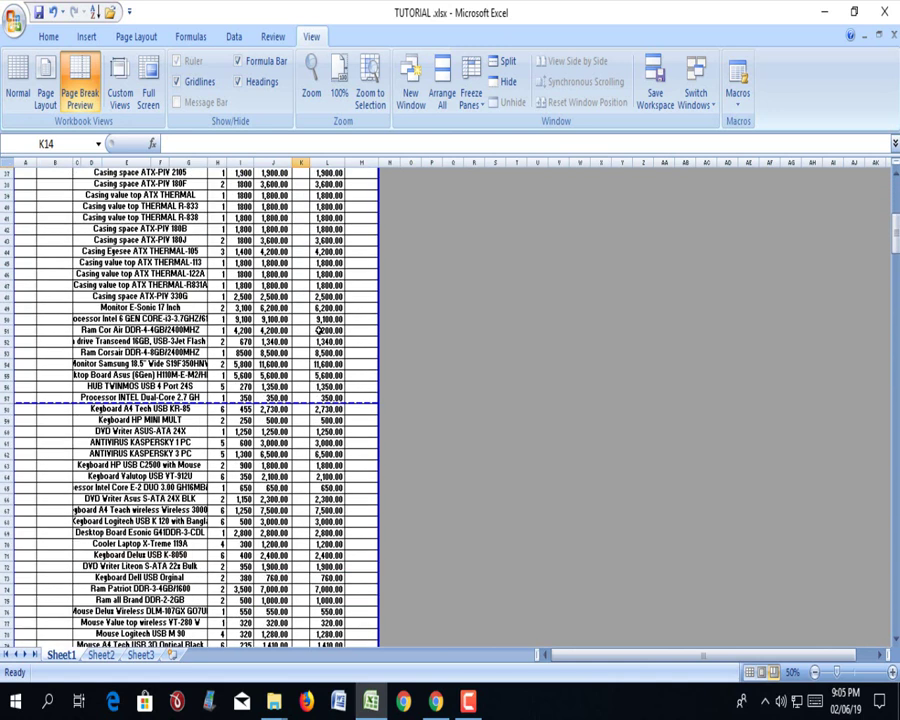
pyautogui.scroll(-7, 295, 300)
pyautogui.scroll(-7, 295, 318)
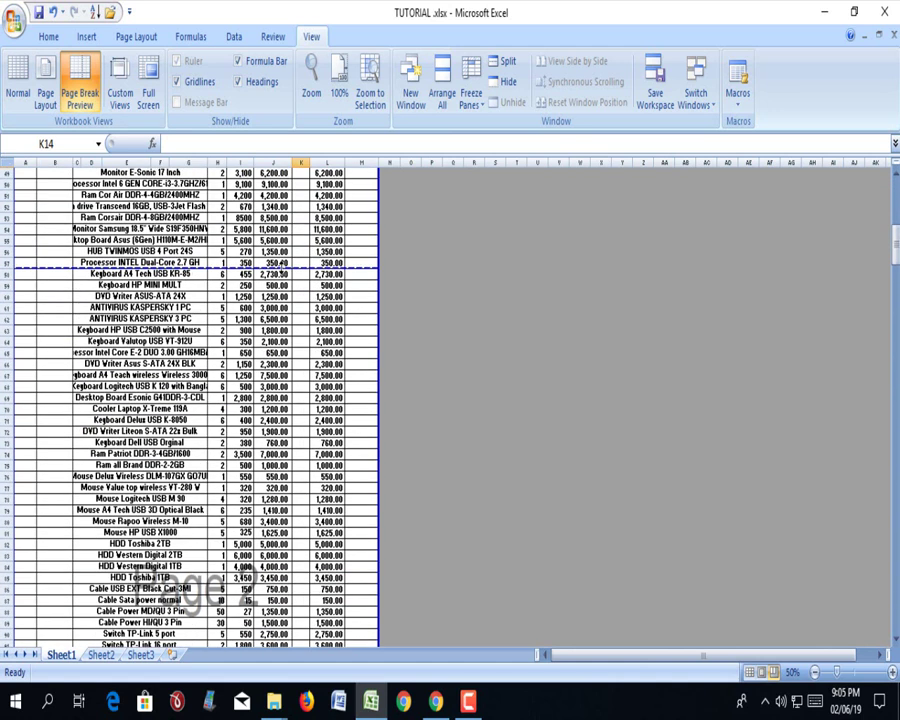
# Move the page breaks to new rows, ending the last page after row 214 and including column M.
pyautogui.moveTo(283, 268); pyautogui.dragTo(260, 447)
pyautogui.scroll(-3, 246, 308)
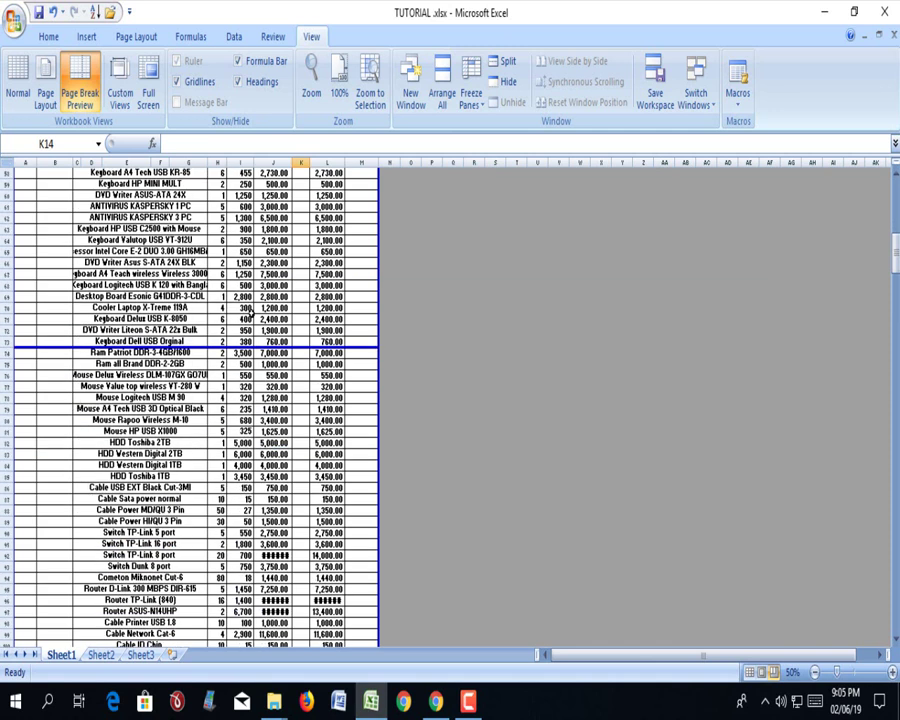
pyautogui.scroll(-1, 246, 312)
pyautogui.moveTo(250, 312); pyautogui.dragTo(256, 481)
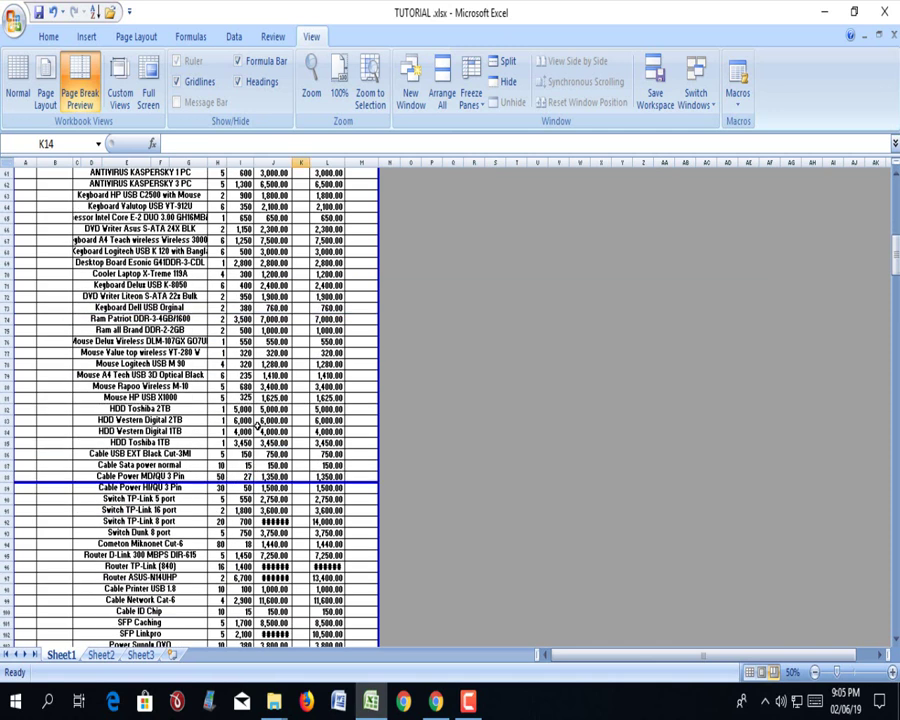
pyautogui.scroll(-5, 258, 425)
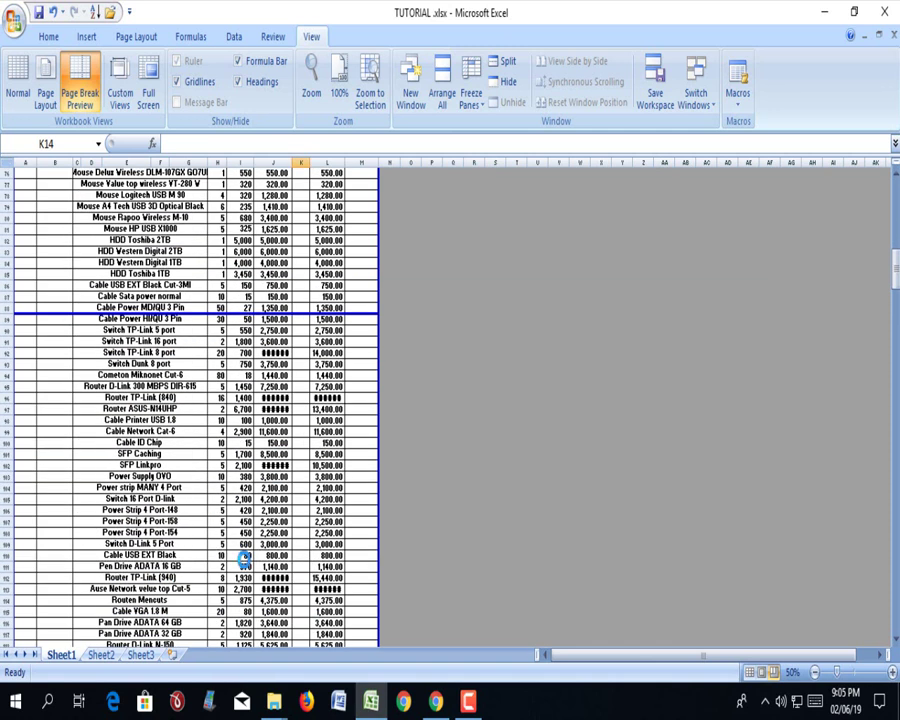
pyautogui.moveTo(240, 313); pyautogui.dragTo(236, 560)
pyautogui.scroll(-3, 235, 400)
pyautogui.scroll(-4, 233, 350)
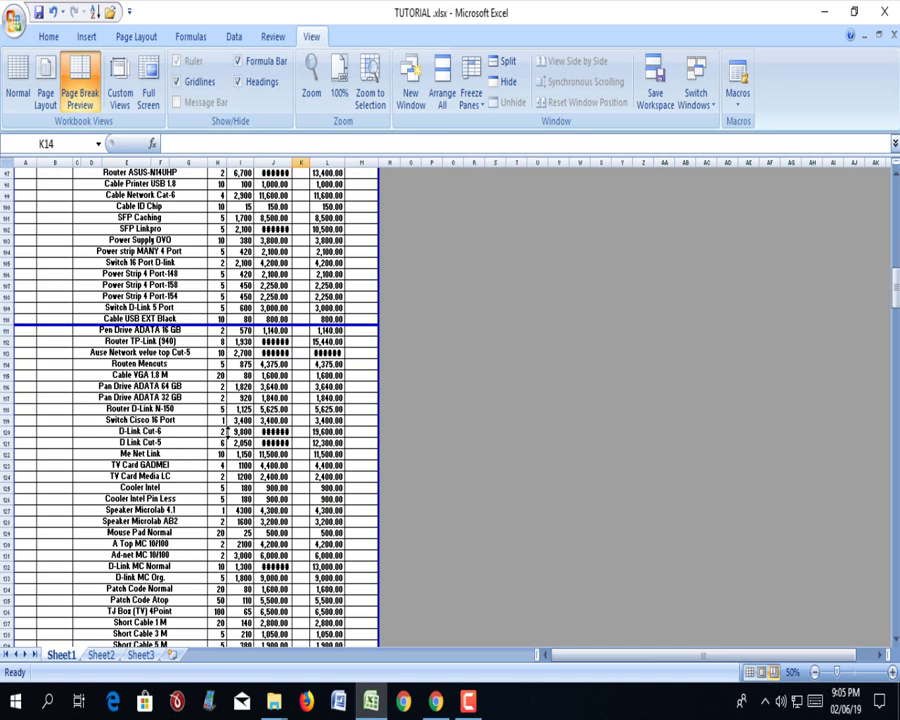
pyautogui.moveTo(230, 325); pyautogui.dragTo(235, 580)
pyautogui.scroll(-13, 240, 350)
pyautogui.scroll(-2, 240, 200)
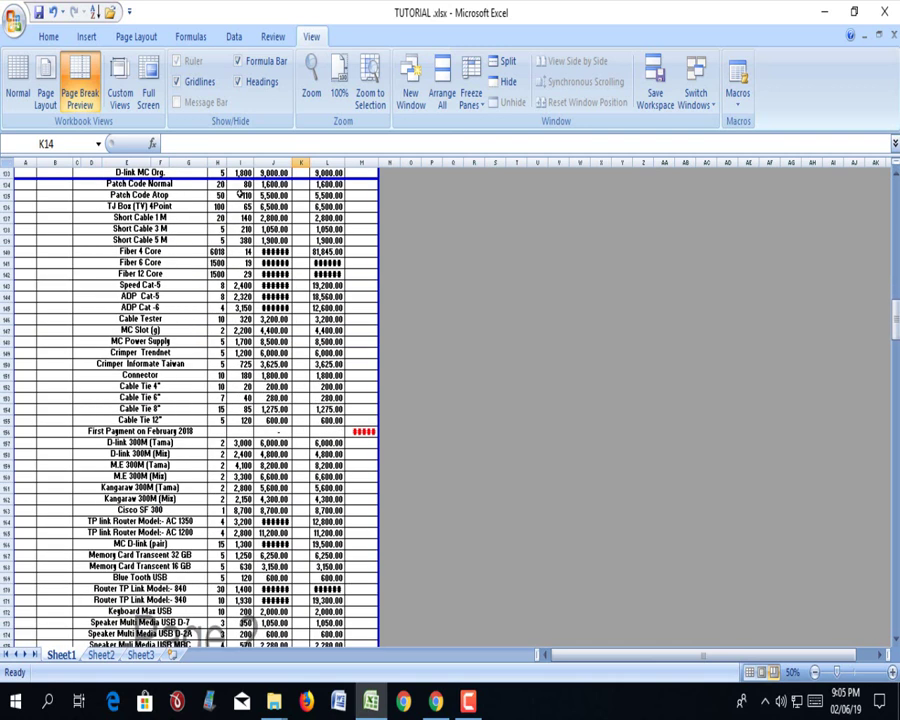
pyautogui.moveTo(238, 177); pyautogui.dragTo(240, 537)
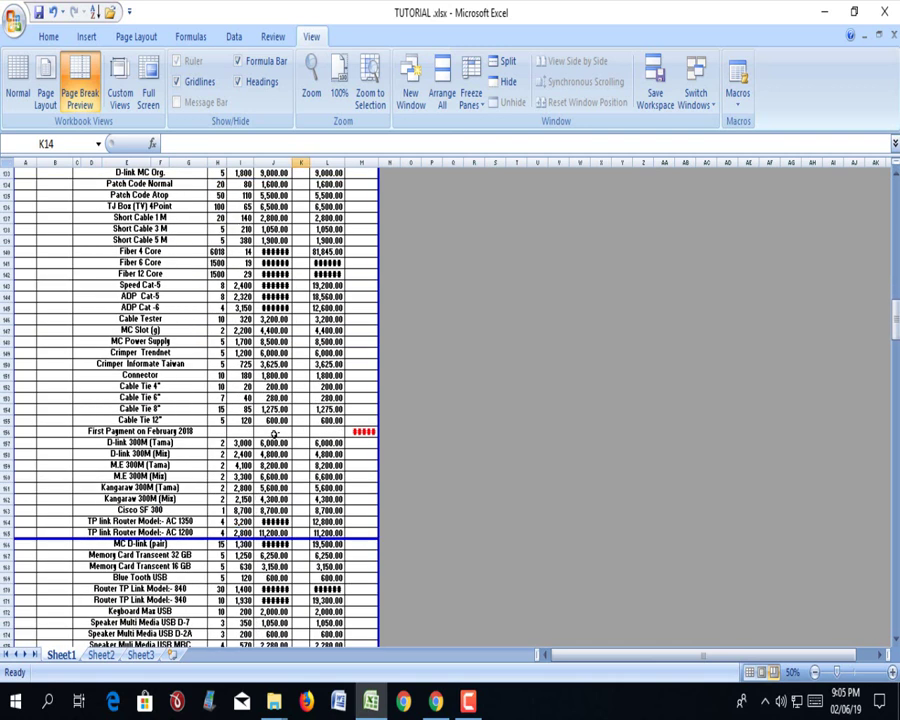
pyautogui.scroll(-7, 262, 333)
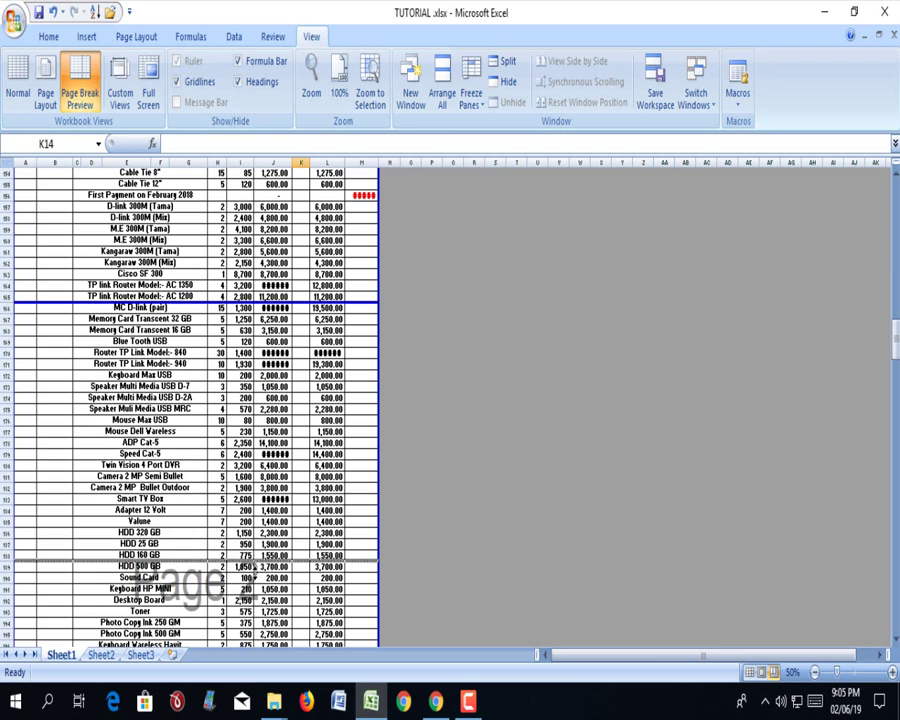
pyautogui.moveTo(240, 301); pyautogui.dragTo(240, 570)
pyautogui.scroll(-7, 288, 422)
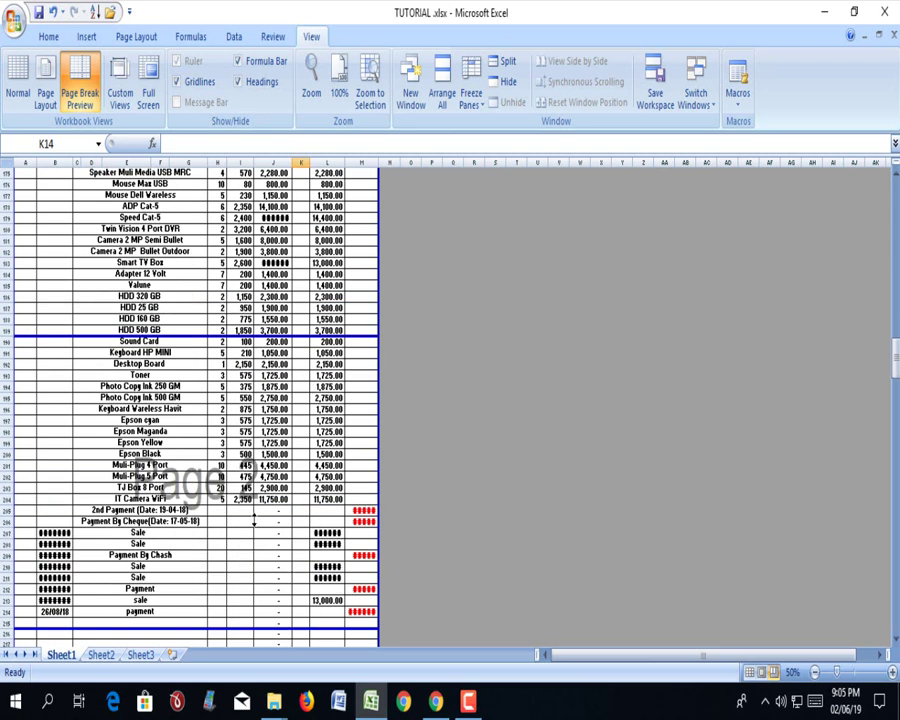
pyautogui.moveTo(254, 519); pyautogui.dragTo(254, 622)
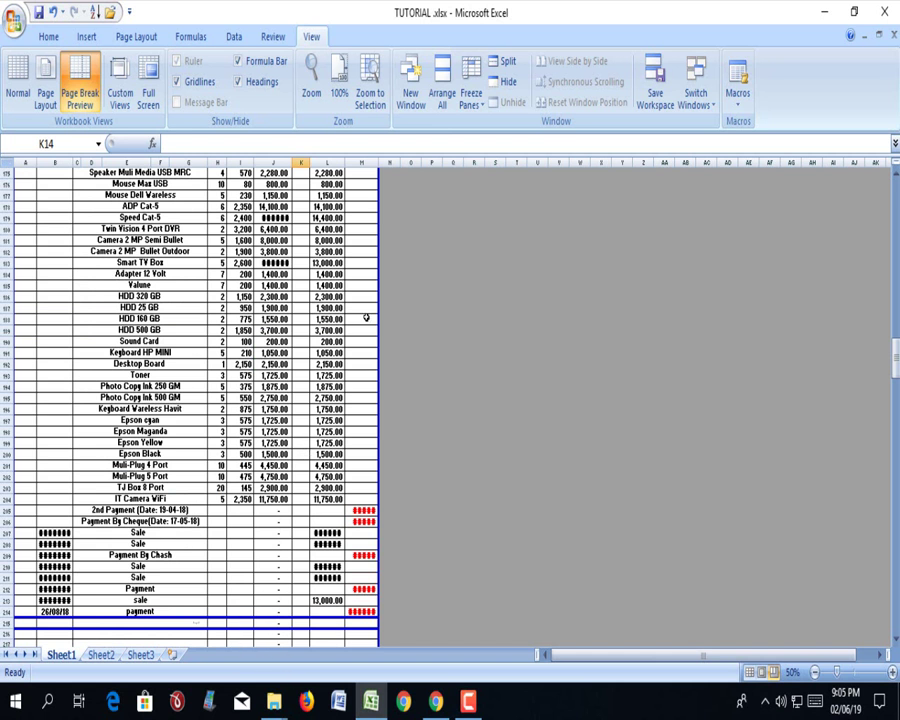
pyautogui.moveTo(378, 184); pyautogui.dragTo(401, 168)
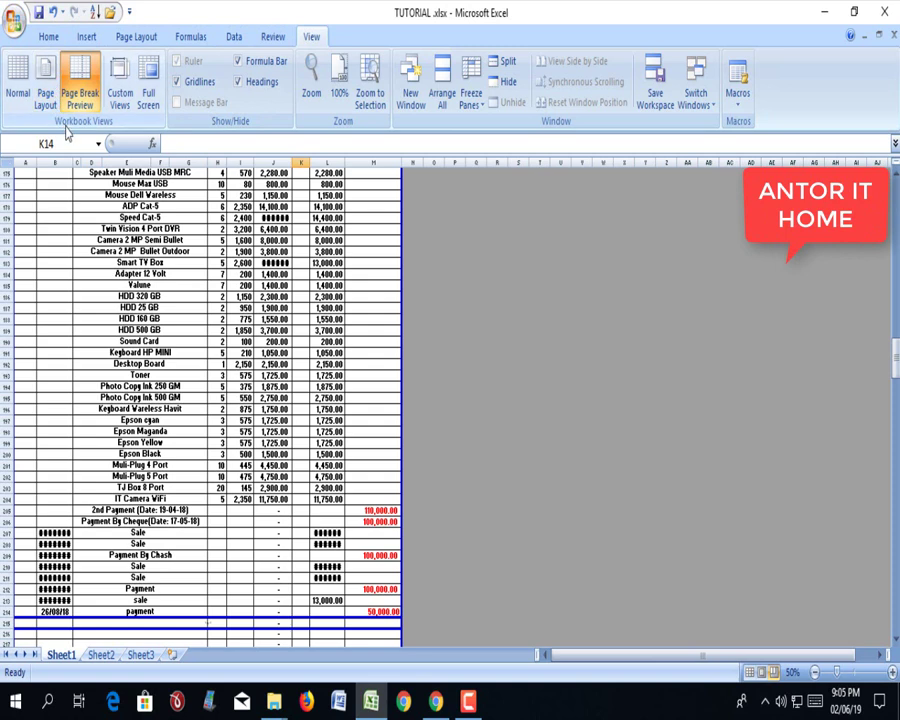
# Return to Normal view, scroll to the payment rows near row 214, and open the Office menu.
pyautogui.click(18, 80)
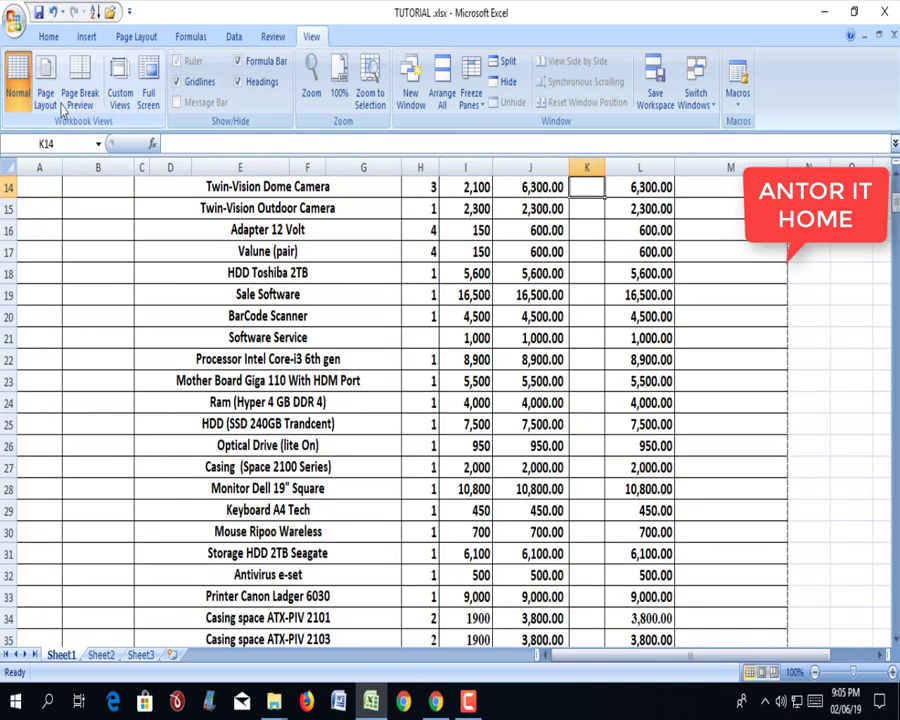
pyautogui.scroll(-9, 560, 405)
pyautogui.scroll(-9, 560, 405)
pyautogui.scroll(-14, 575, 432)
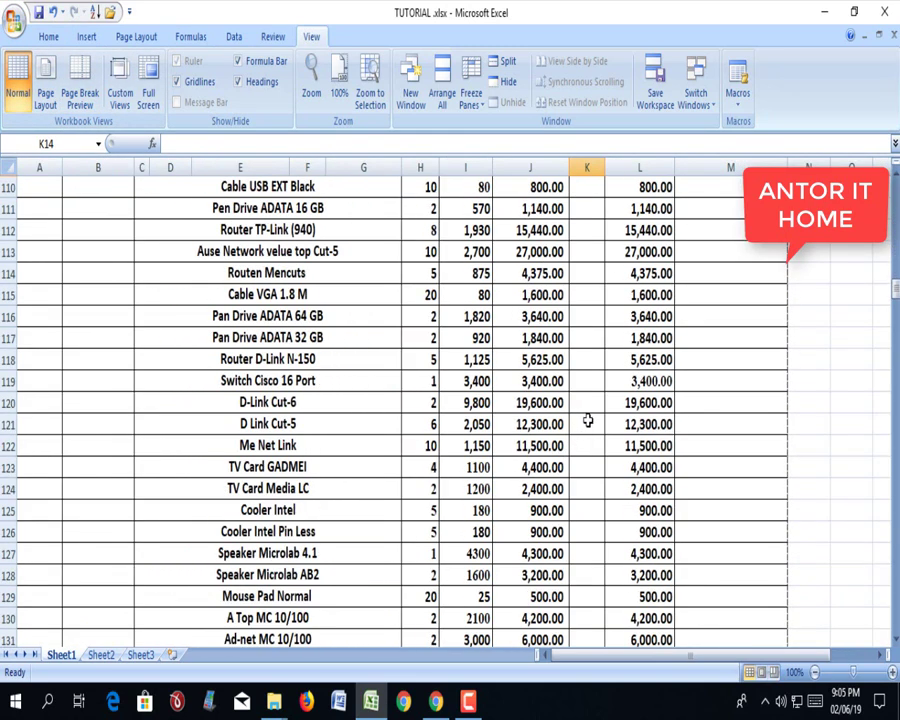
pyautogui.scroll(-14, 587, 420)
pyautogui.scroll(-7, 589, 420)
pyautogui.scroll(-8, 590, 420)
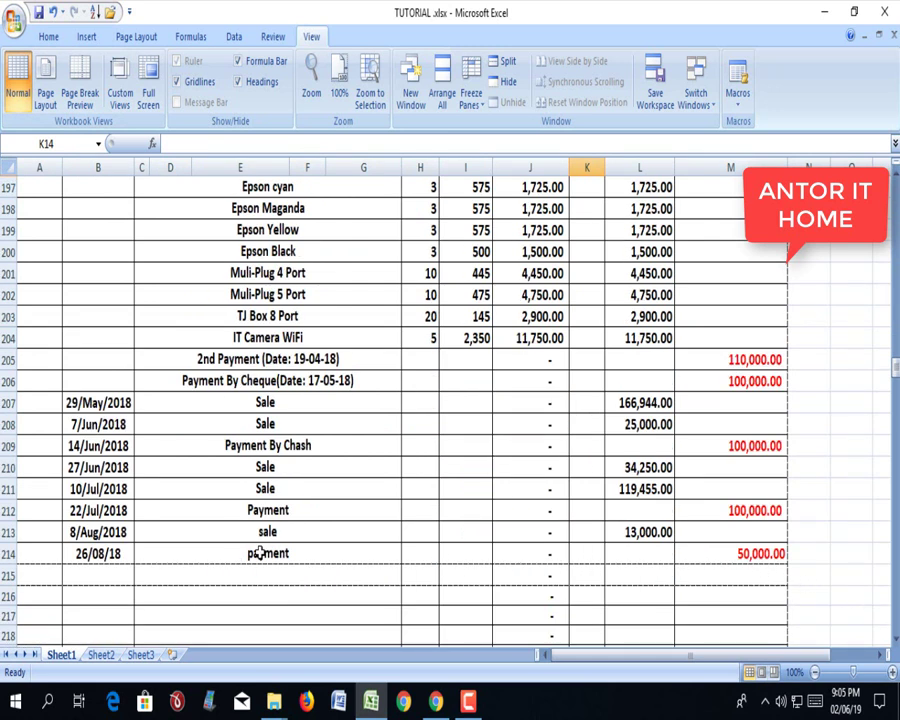
pyautogui.click(13, 22)
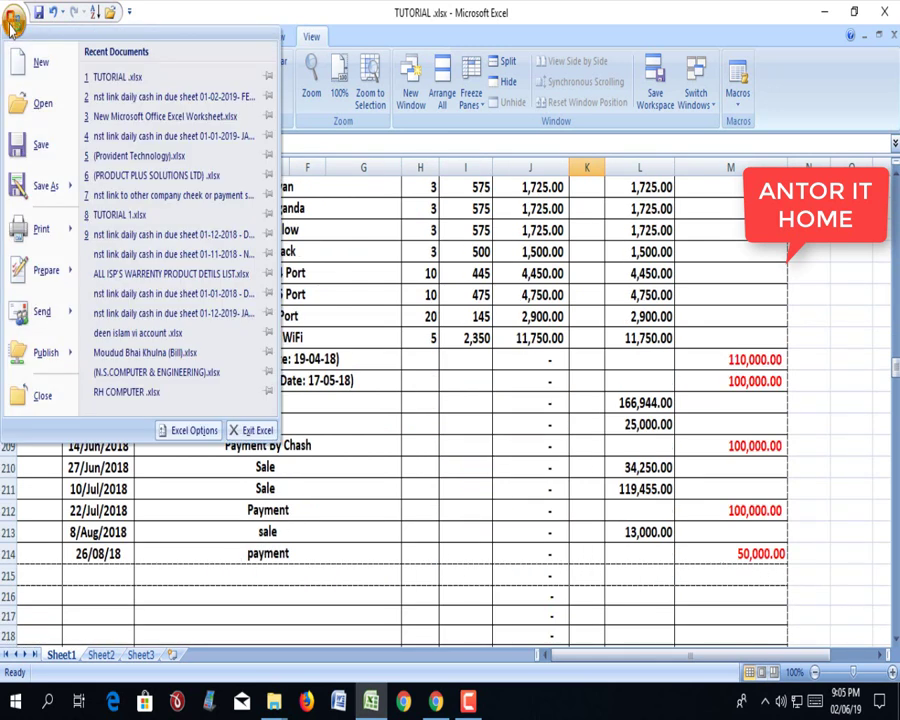
pyautogui.moveTo(40, 229)
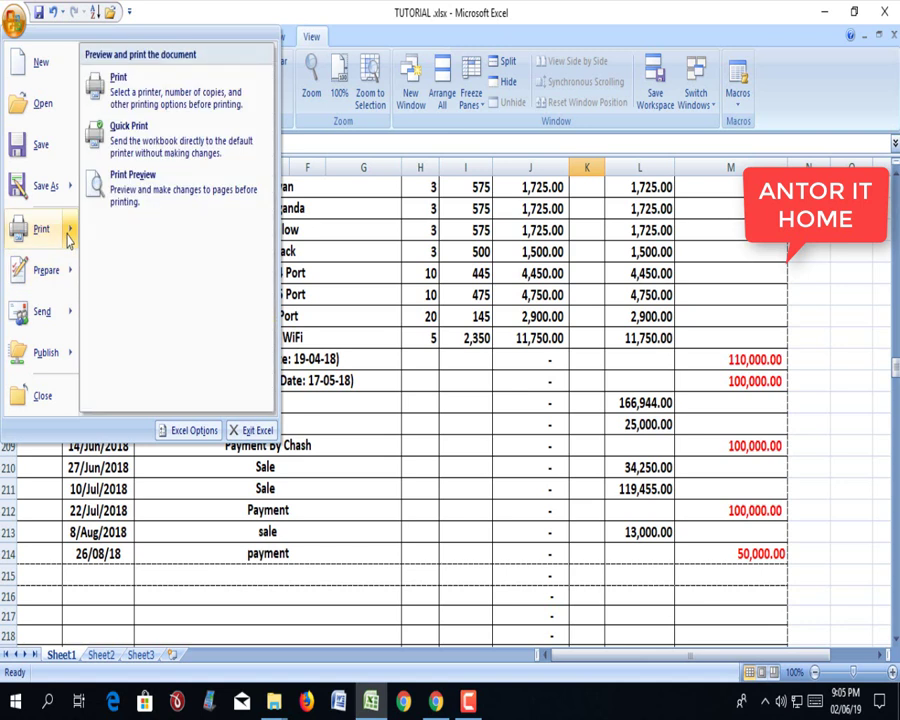
# Select PDFCreator as the printer in the Print dialog.
pyautogui.click(174, 97)
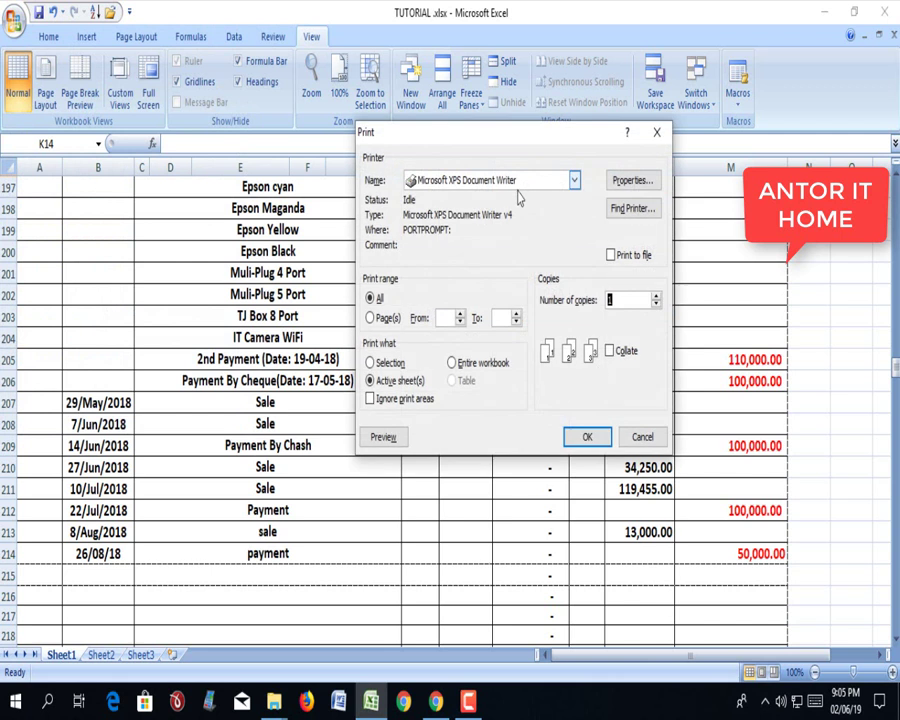
pyautogui.click(574, 180)
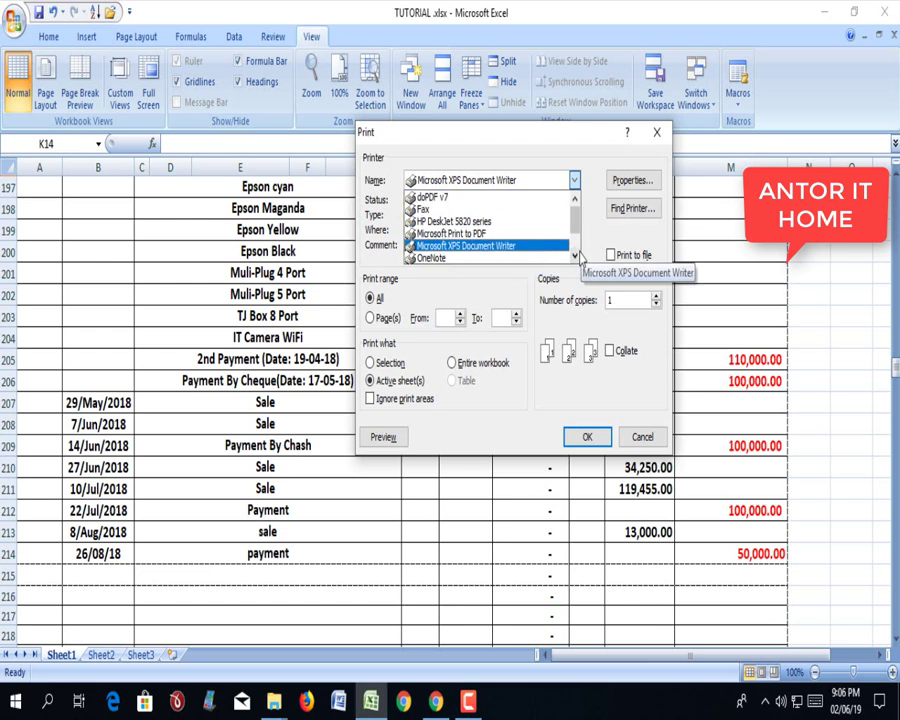
pyautogui.click(576, 257)
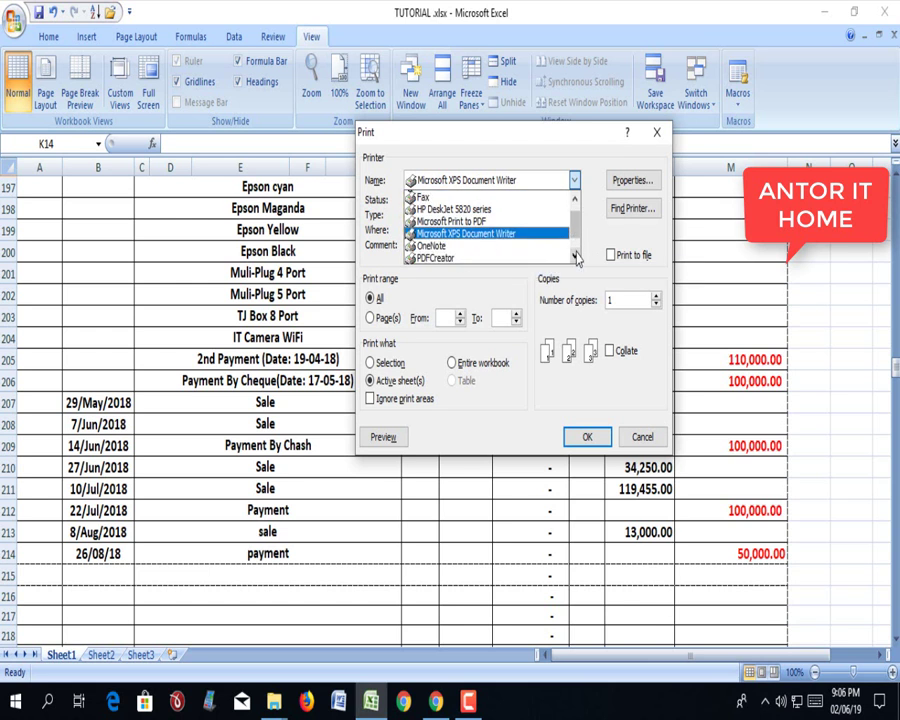
pyautogui.click(448, 260)
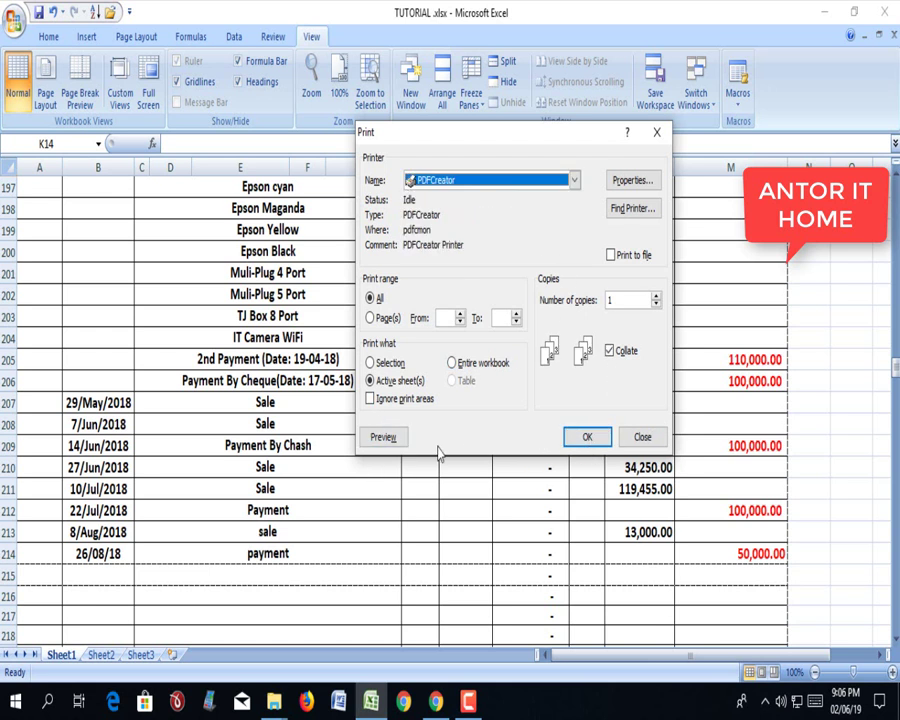
pyautogui.click(590, 444)
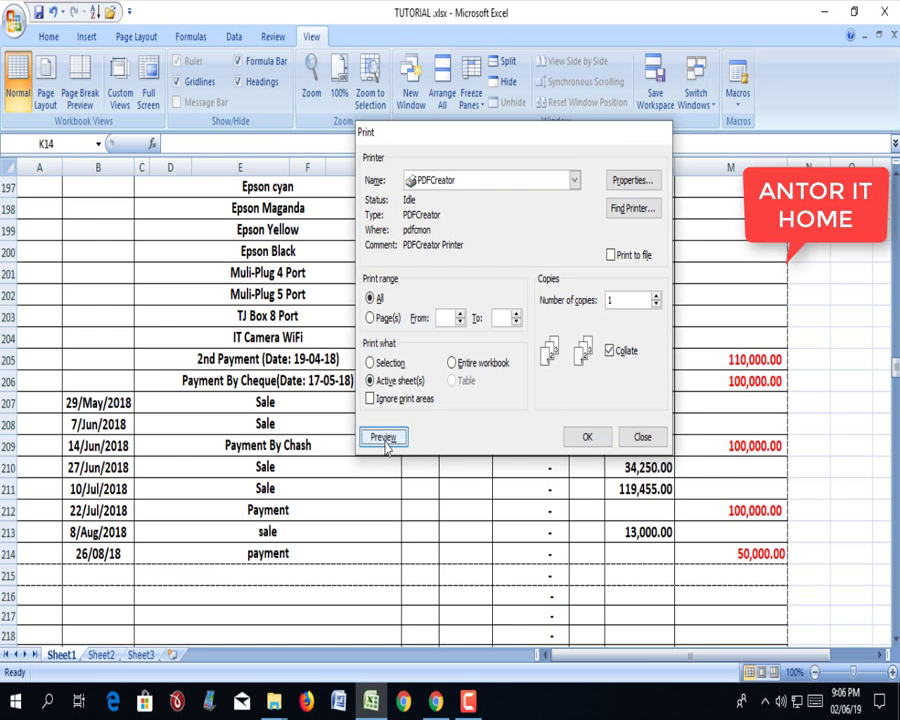
# Preview the printed pages, zoom in, and close the preview.
pyautogui.click(385, 441)
pyautogui.click(446, 540)
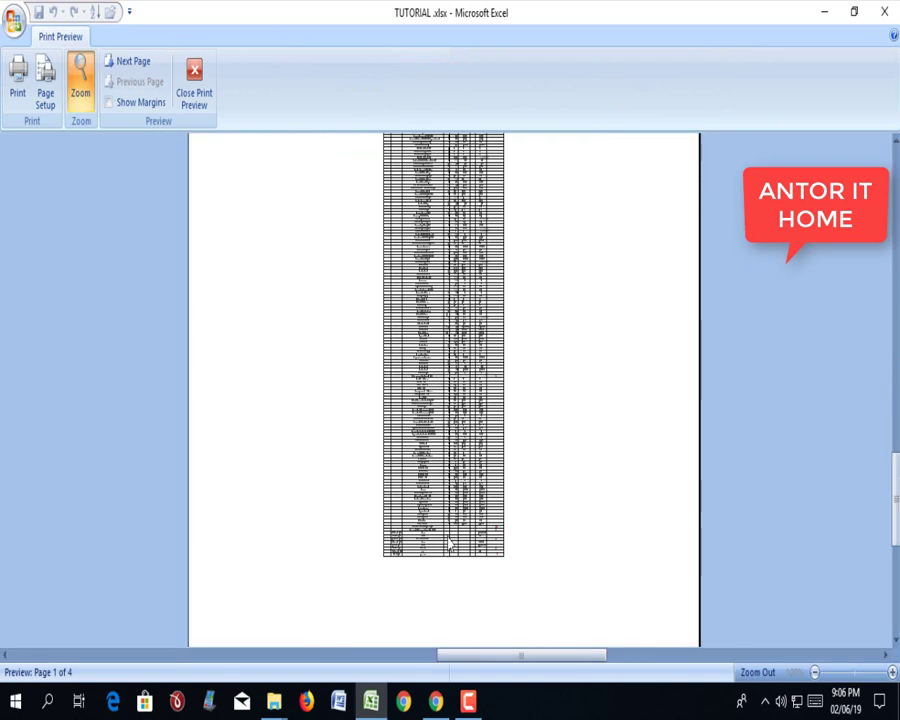
pyautogui.press('Escape')
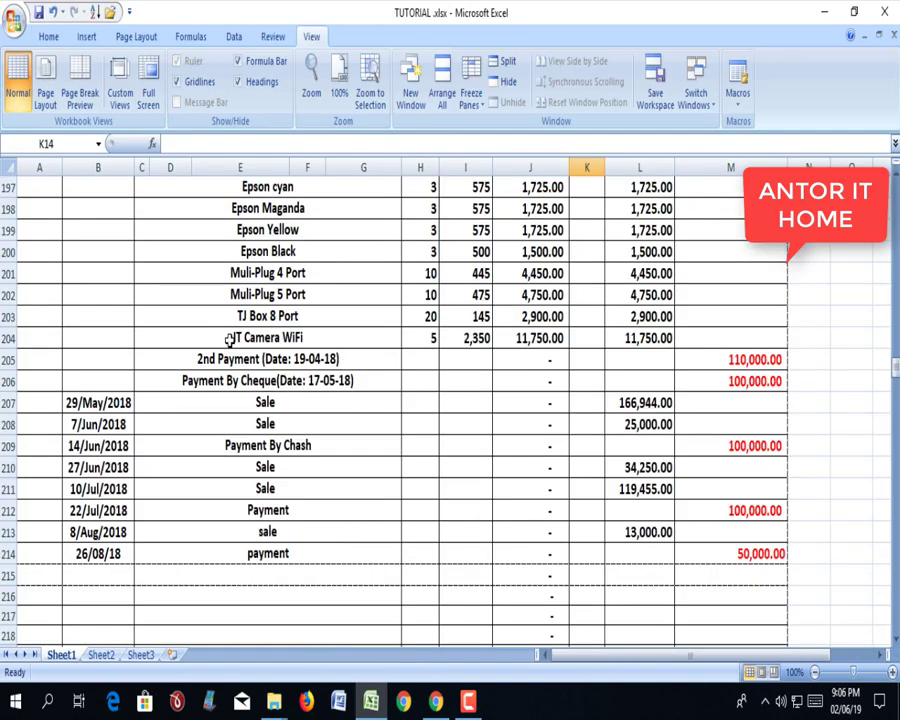
# Print the ledger to PDFCreator from the Office menu.
pyautogui.click(16, 18)
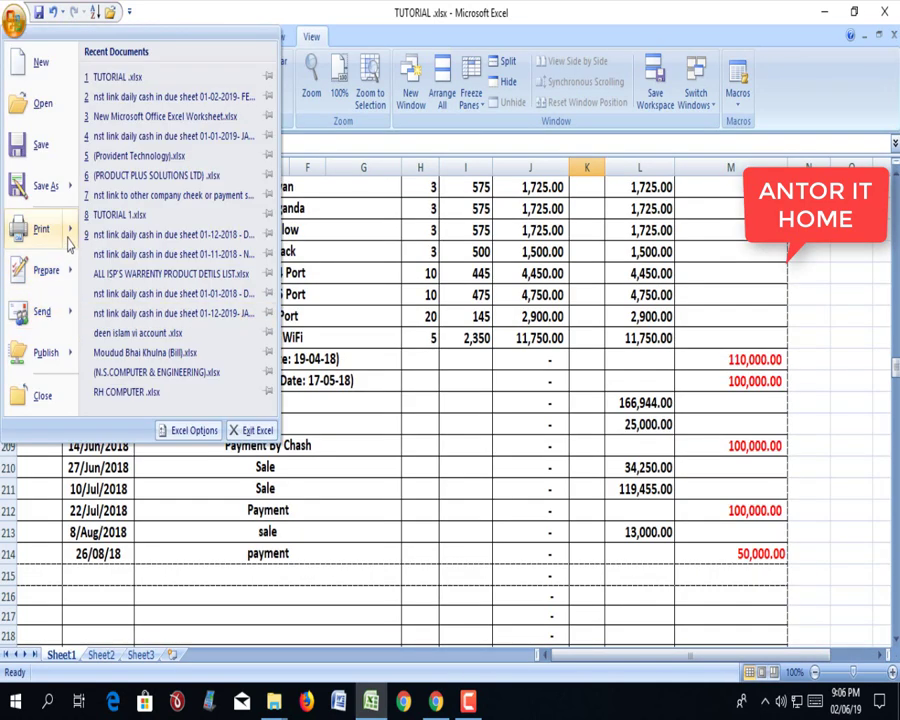
pyautogui.click(90, 80)
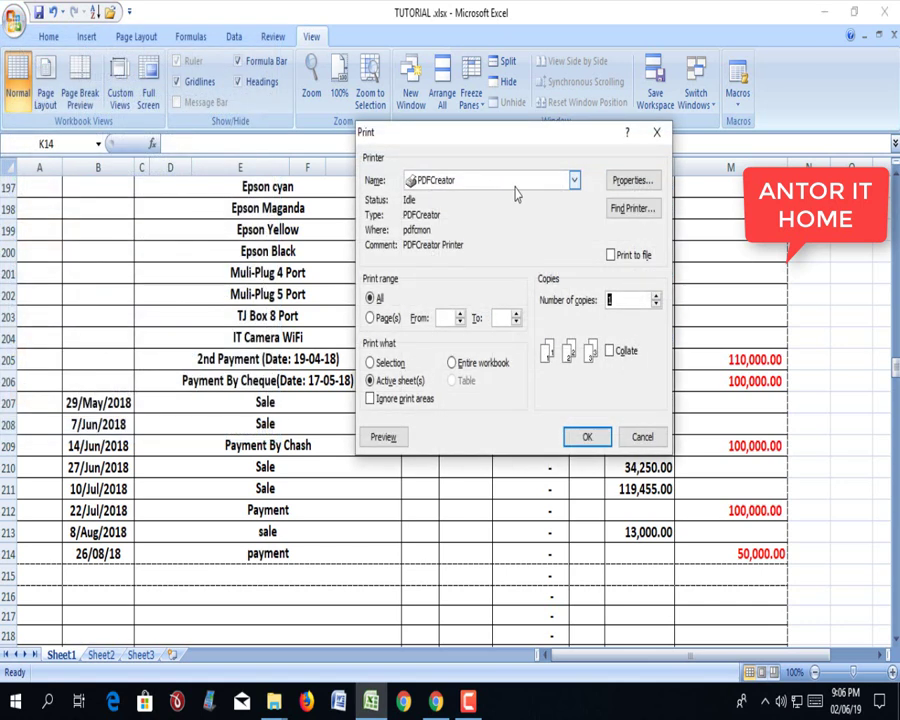
pyautogui.click(587, 438)
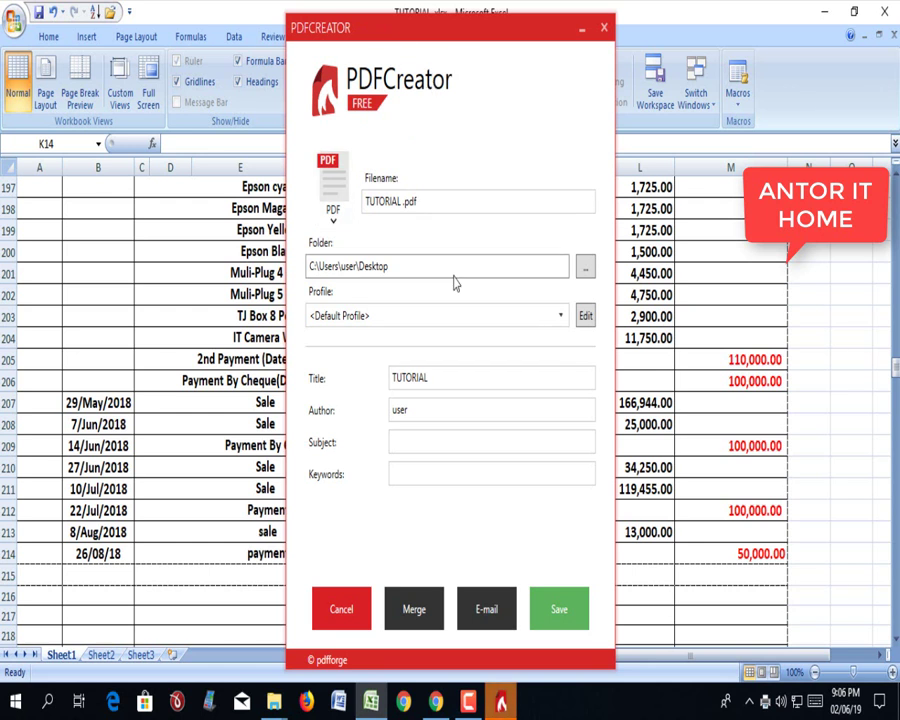
# Save the ledger PDF as TUTORIAL.pdf in the Desktop folder and open it.
pyautogui.click(587, 270)
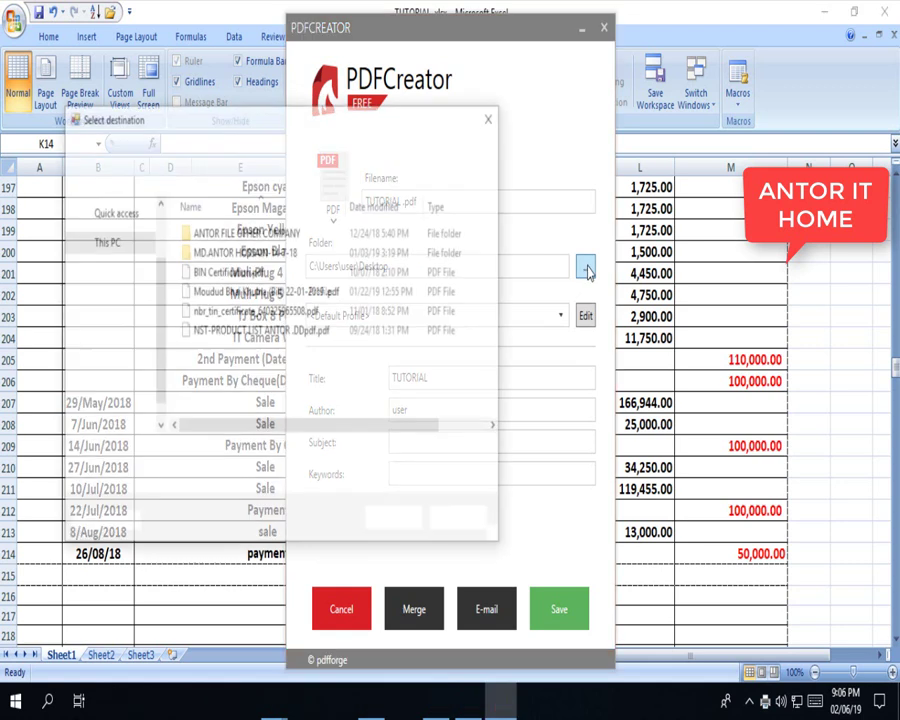
pyautogui.click(115, 257)
pyautogui.scroll(2, 115, 258)
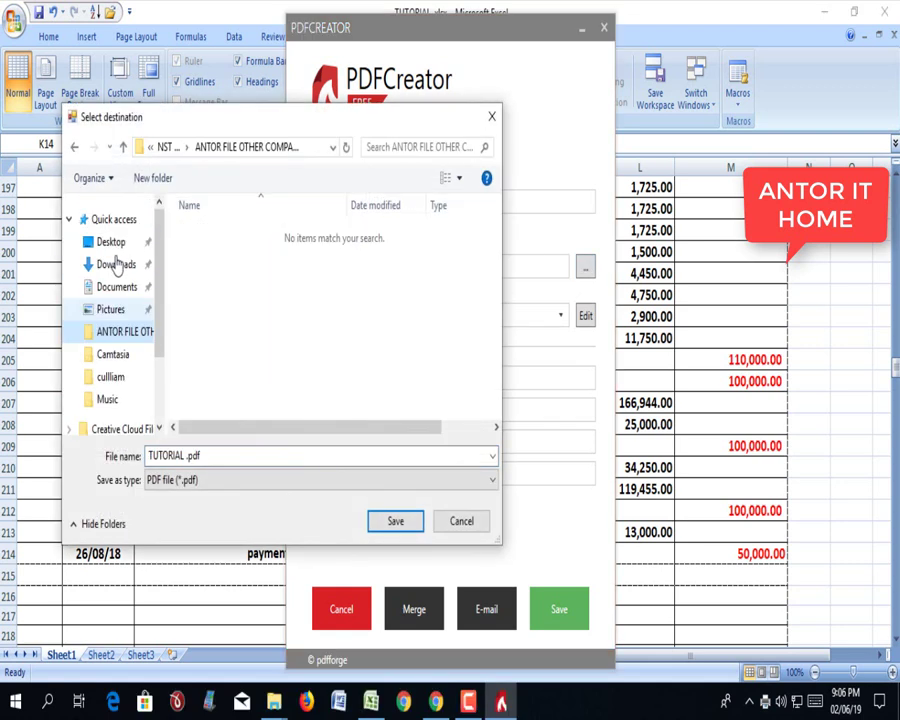
pyautogui.click(114, 246)
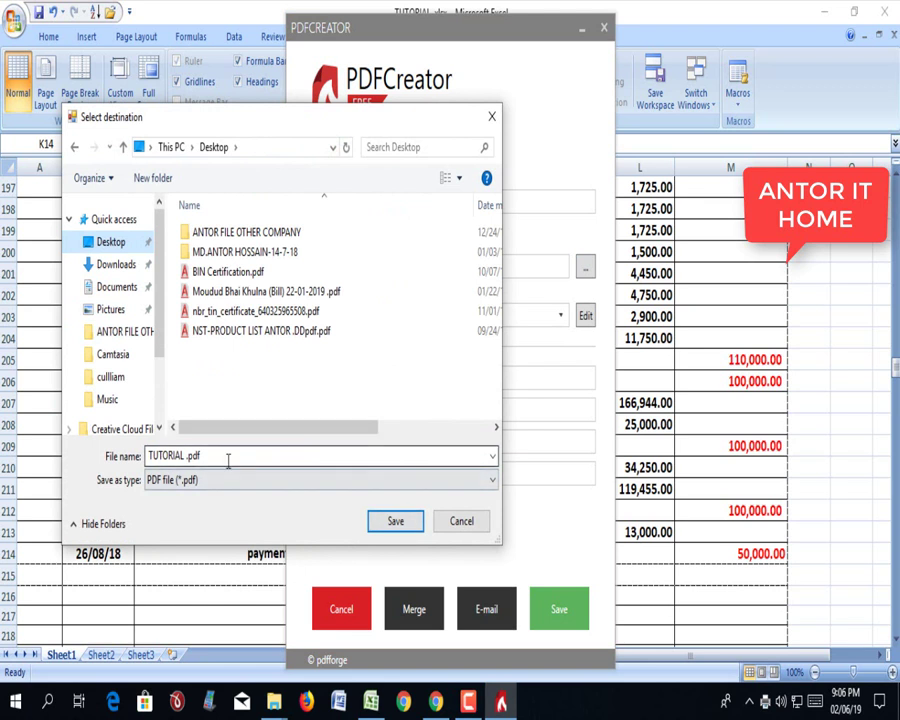
pyautogui.click(395, 521)
pyautogui.click(560, 602)
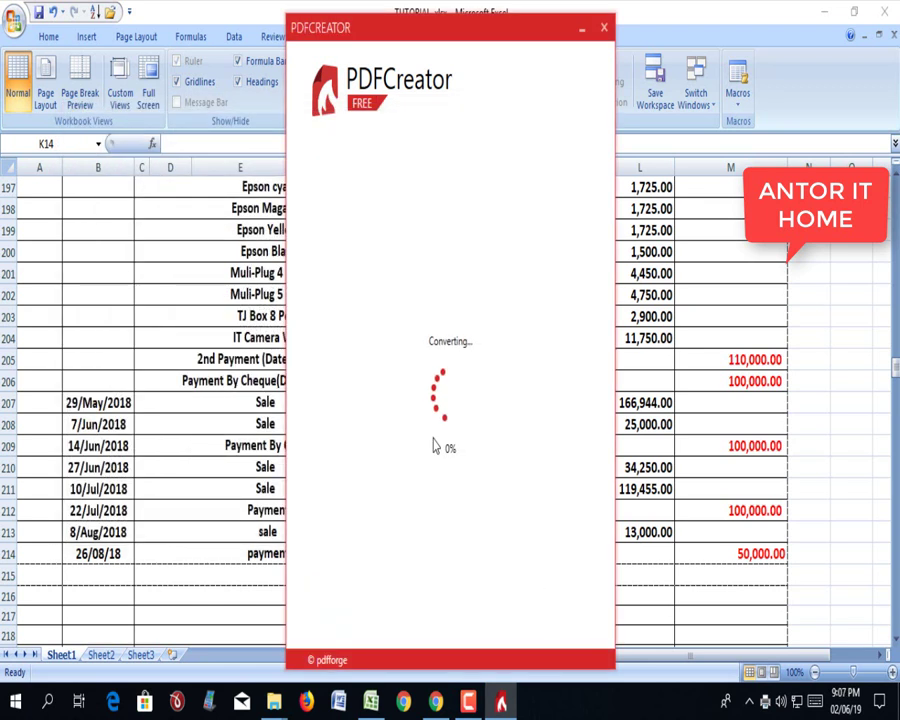
pyautogui.click(566, 604)
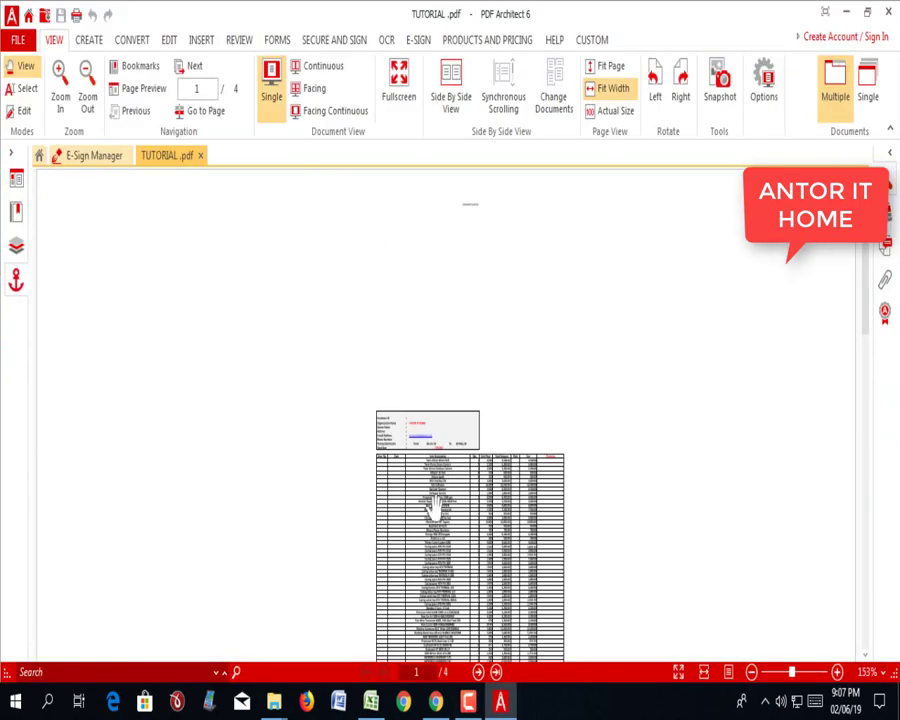
# Show the PDF full screen and zoom in until the table rows are readable.
pyautogui.moveTo(438, 504); pyautogui.dragTo(384, 296)
pyautogui.moveTo(482, 437); pyautogui.dragTo(484, 386)
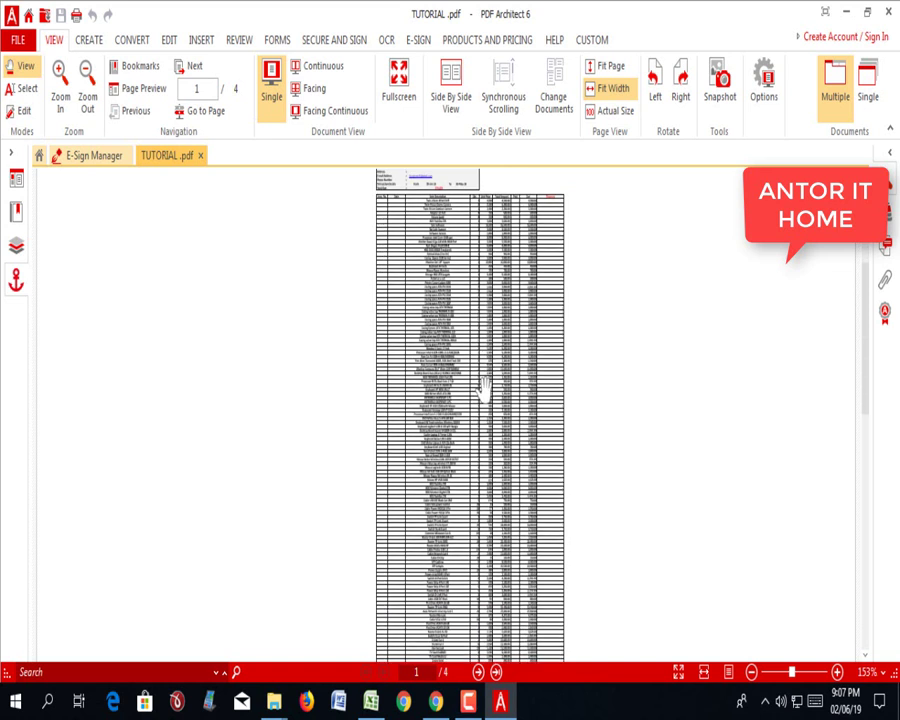
pyautogui.click(837, 673)
pyautogui.click(837, 673)
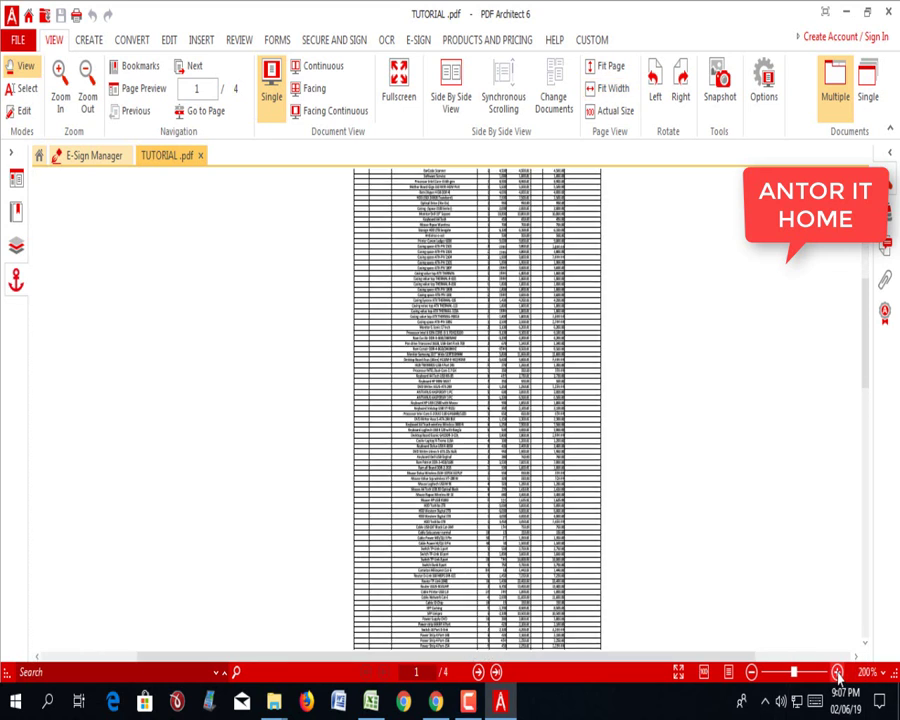
pyautogui.click(400, 94)
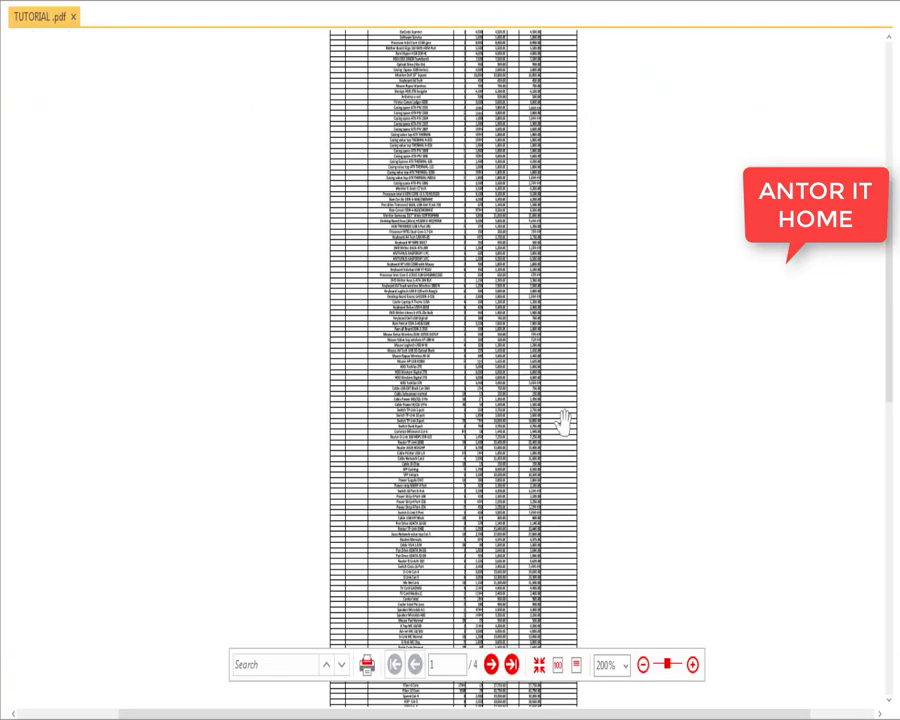
pyautogui.click(691, 666)
pyautogui.click(691, 666)
pyautogui.click(691, 666)
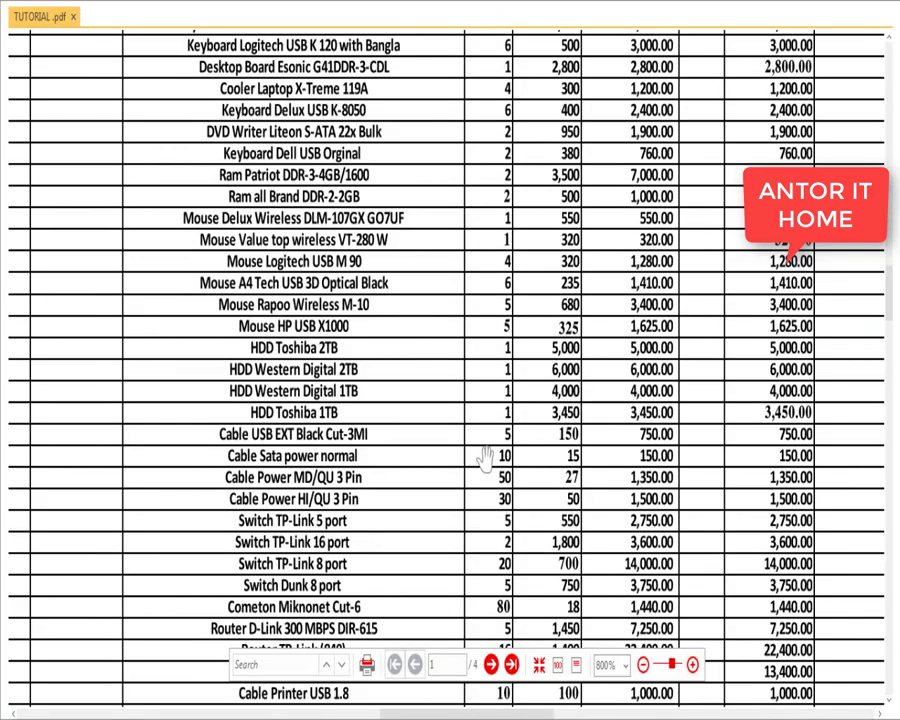
# Scroll through the PDF table to the Toner rows and the date column.
pyautogui.scroll(-5, 484, 457)
pyautogui.scroll(-5, 530, 454)
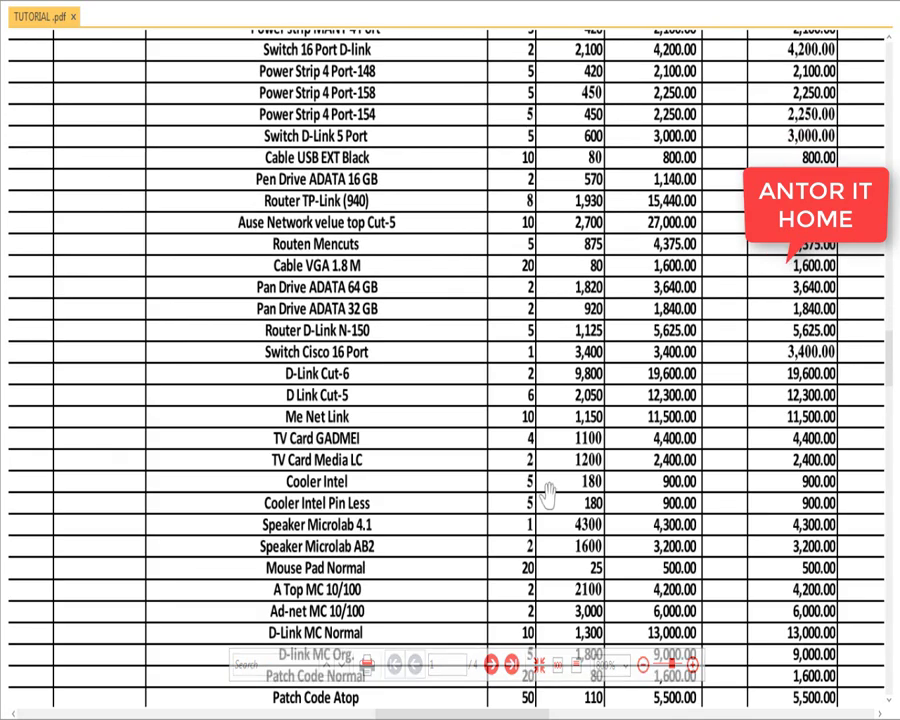
pyautogui.scroll(-5, 548, 494)
pyautogui.scroll(-5, 571, 426)
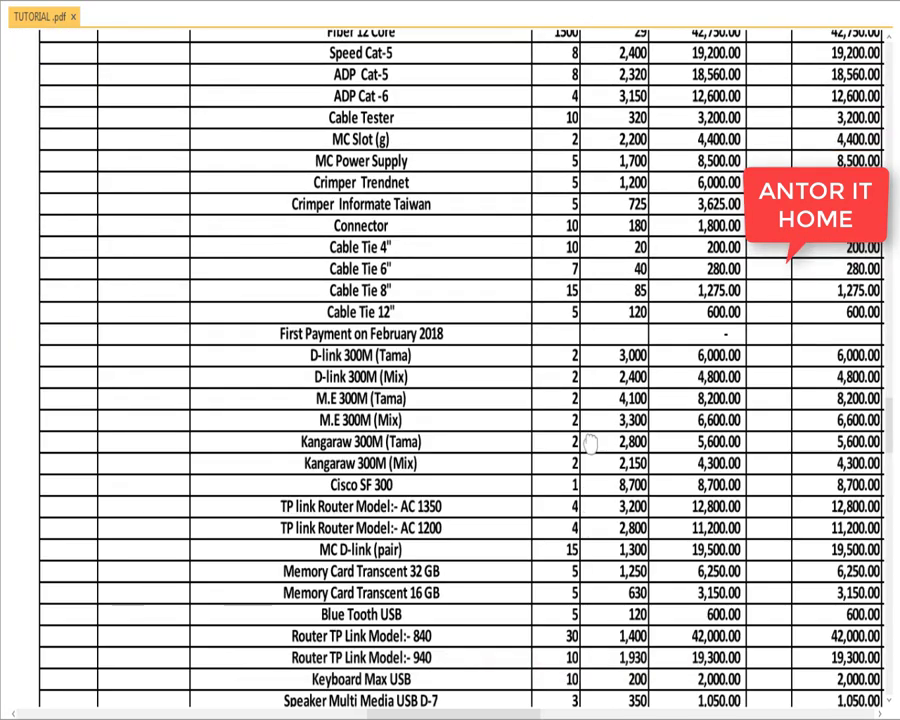
pyautogui.scroll(-5, 591, 445)
pyautogui.scroll(-5, 680, 470)
pyautogui.scroll(-2, 710, 480)
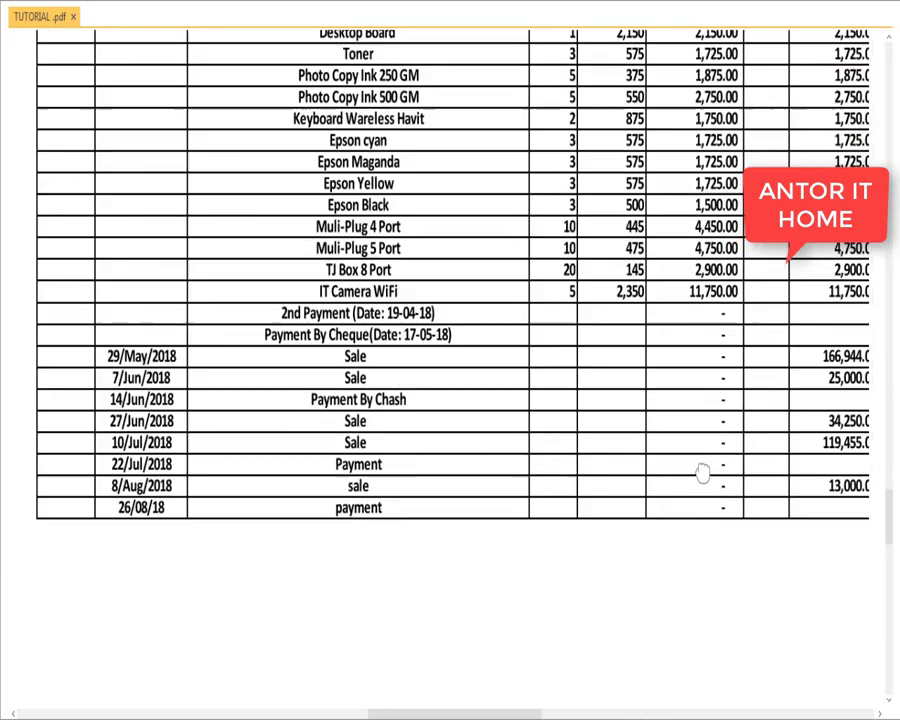
pyautogui.scroll(-1, 703, 473)
pyautogui.hscroll(3, 596, 424)
pyautogui.hscroll(2, 508, 422)
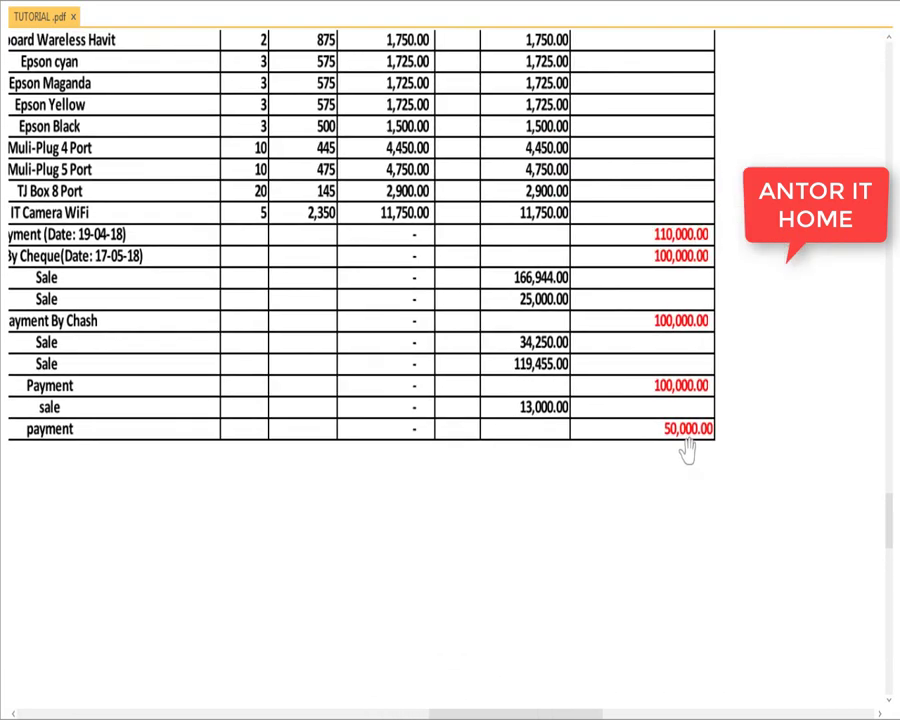
pyautogui.moveTo(687, 450)
pyautogui.mouseDown()
pyautogui.moveTo(711, 515)
pyautogui.moveTo(773, 542)
pyautogui.moveTo(781, 566)
pyautogui.moveTo(750, 549)
pyautogui.moveTo(727, 487)
pyautogui.moveTo(735, 456)
pyautogui.moveTo(764, 500)
pyautogui.mouseUp()
pyautogui.moveTo(267, 478); pyautogui.dragTo(344, 506)
pyautogui.moveTo(60, 500); pyautogui.dragTo(144, 520)
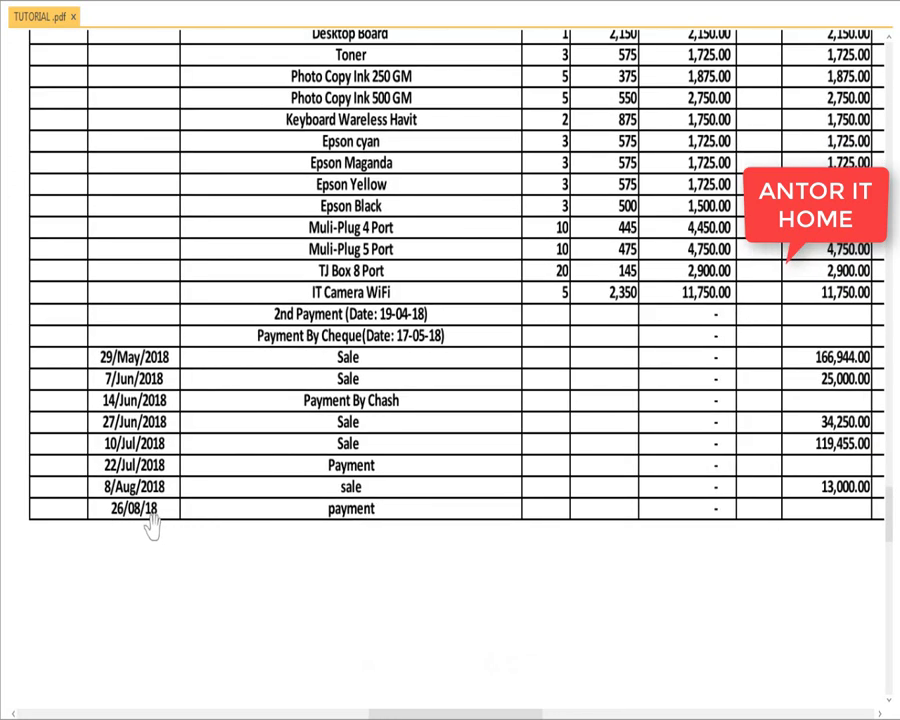
# Exit full screen, check the final payment rows, and return to the Excel workbook.
pyautogui.press('Escape')
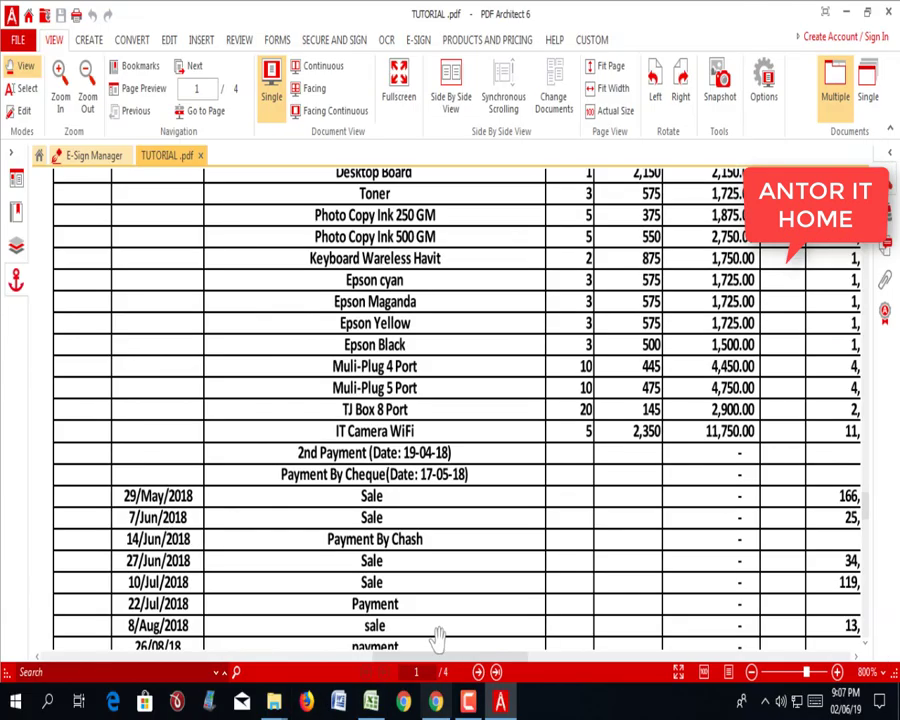
pyautogui.moveTo(466, 568); pyautogui.dragTo(434, 255)
pyautogui.hscroll(3, 536, 387)
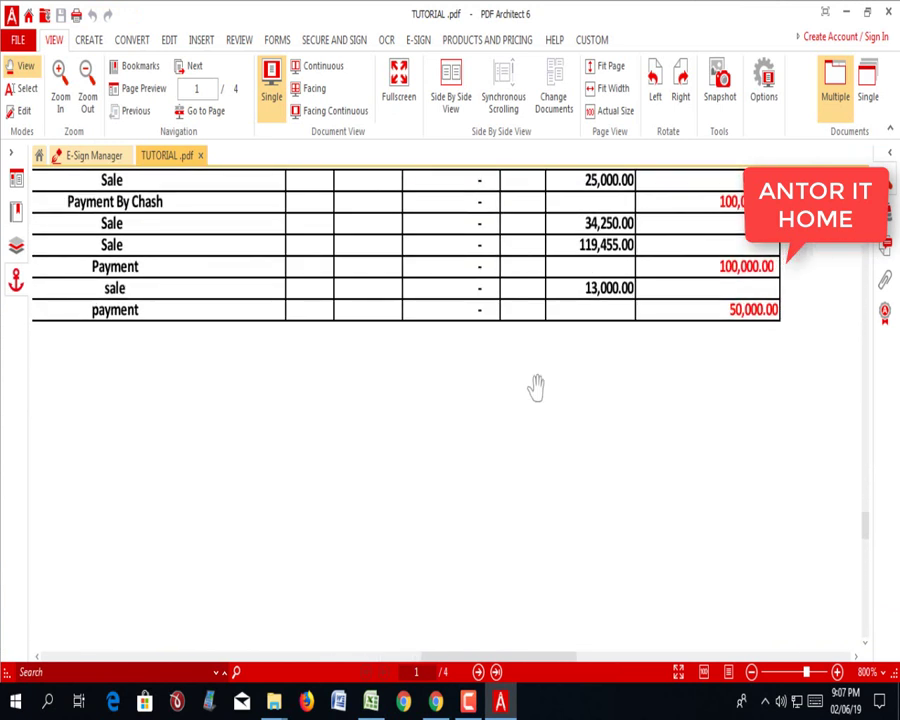
pyautogui.hscroll(-3, 204, 313)
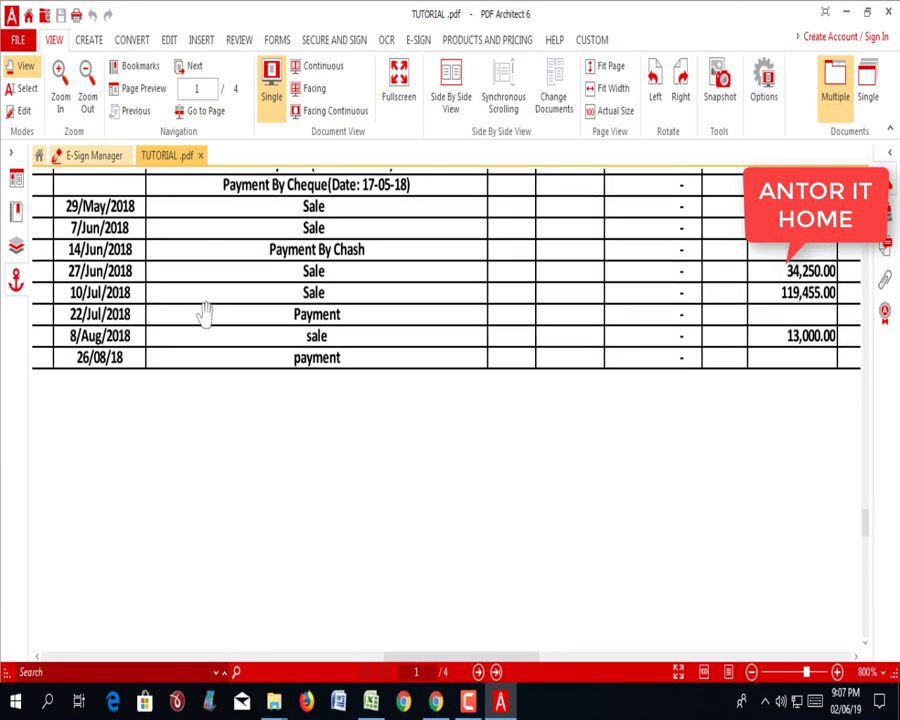
pyautogui.hscroll(-2, 204, 313)
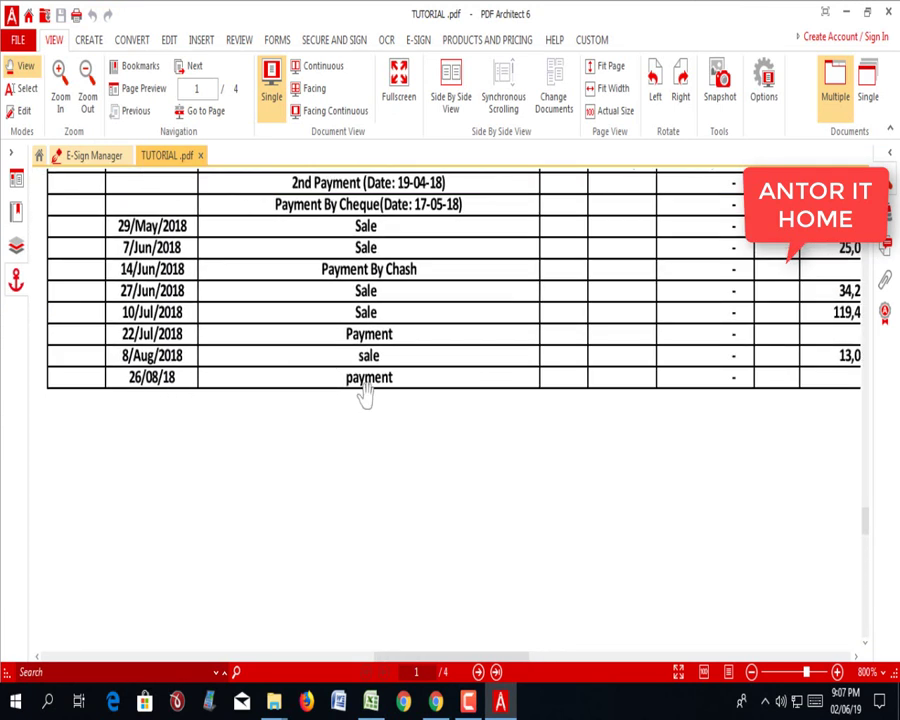
pyautogui.click(371, 703)
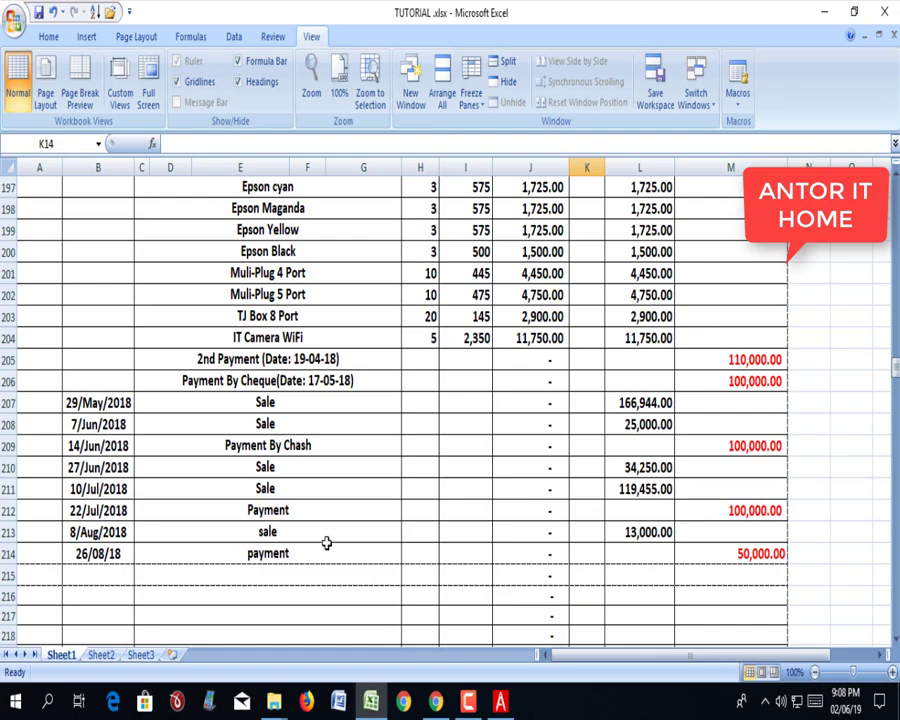
# Scroll to the top of the ledger and switch to Page Break Preview.
pyautogui.scroll(8, 348, 531)
pyautogui.scroll(9, 348, 528)
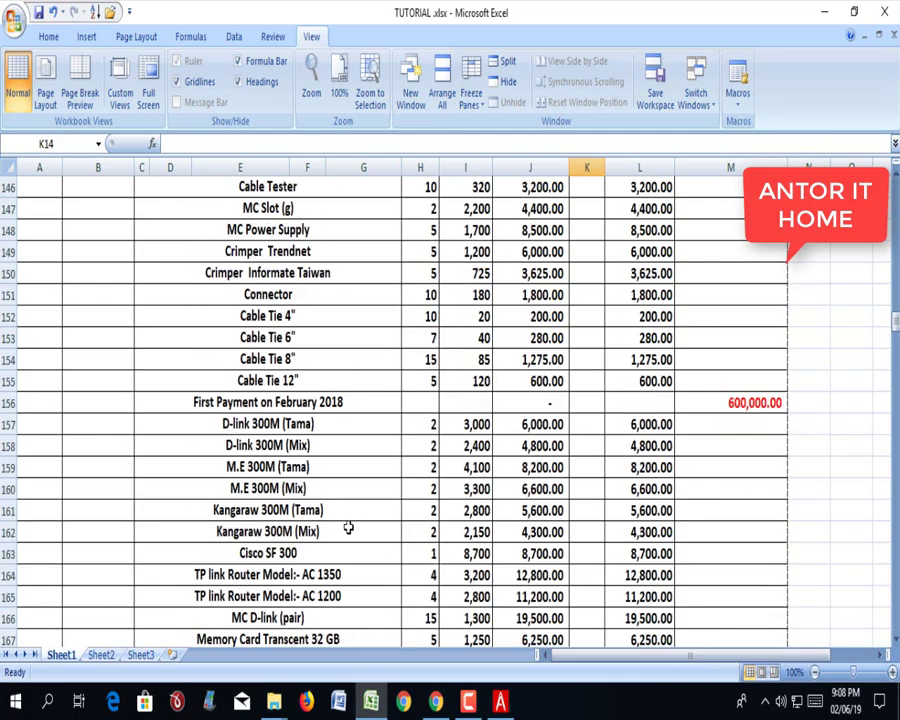
pyautogui.scroll(9, 348, 528)
pyautogui.scroll(9, 349, 510)
pyautogui.scroll(10, 348, 490)
pyautogui.scroll(11, 347, 487)
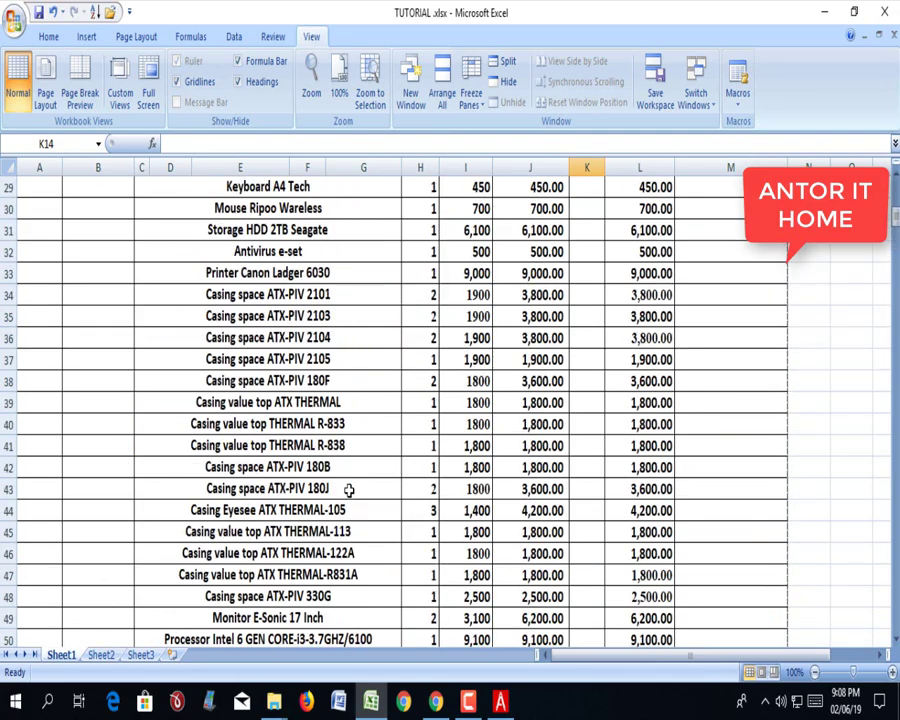
pyautogui.scroll(9, 350, 490)
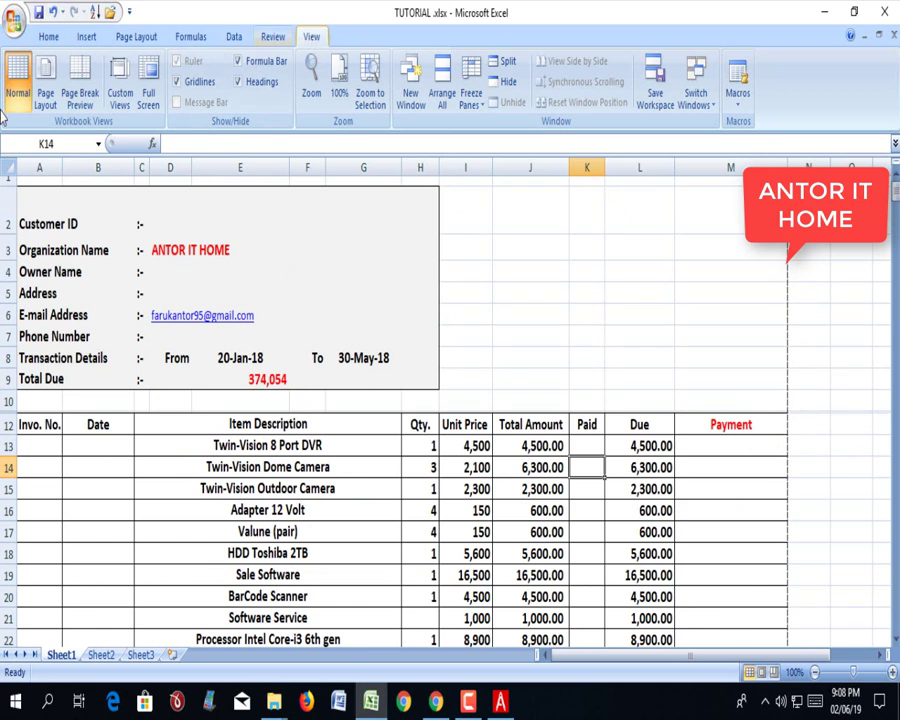
pyautogui.click(83, 100)
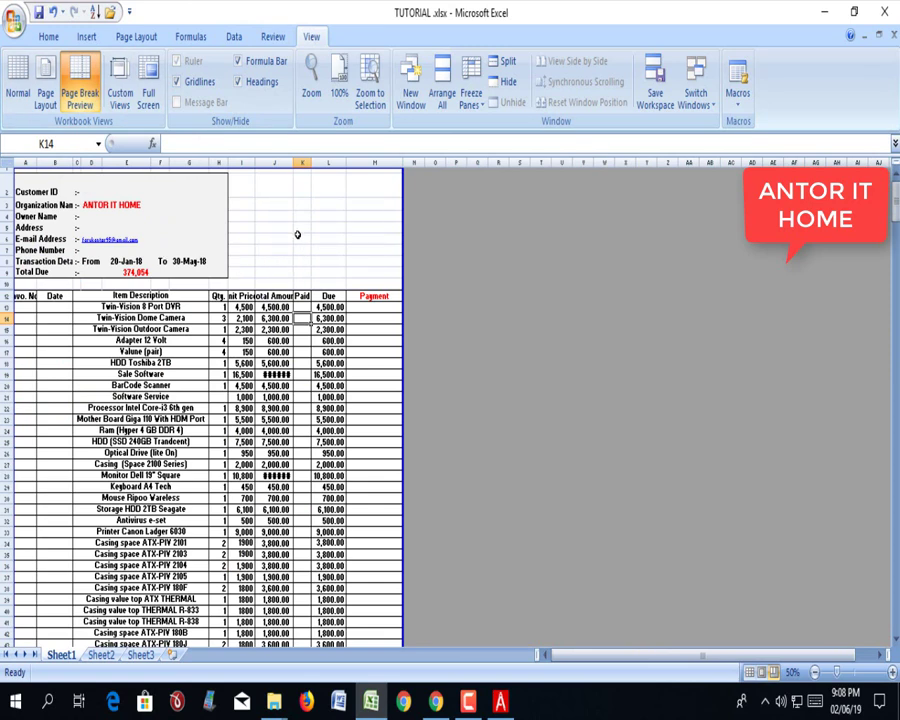
# Scroll down through the page breaks, then return the sheet to Normal view.
pyautogui.scroll(-6, 297, 235)
pyautogui.scroll(-6, 296, 350)
pyautogui.scroll(-9, 300, 380)
pyautogui.scroll(-10, 321, 409)
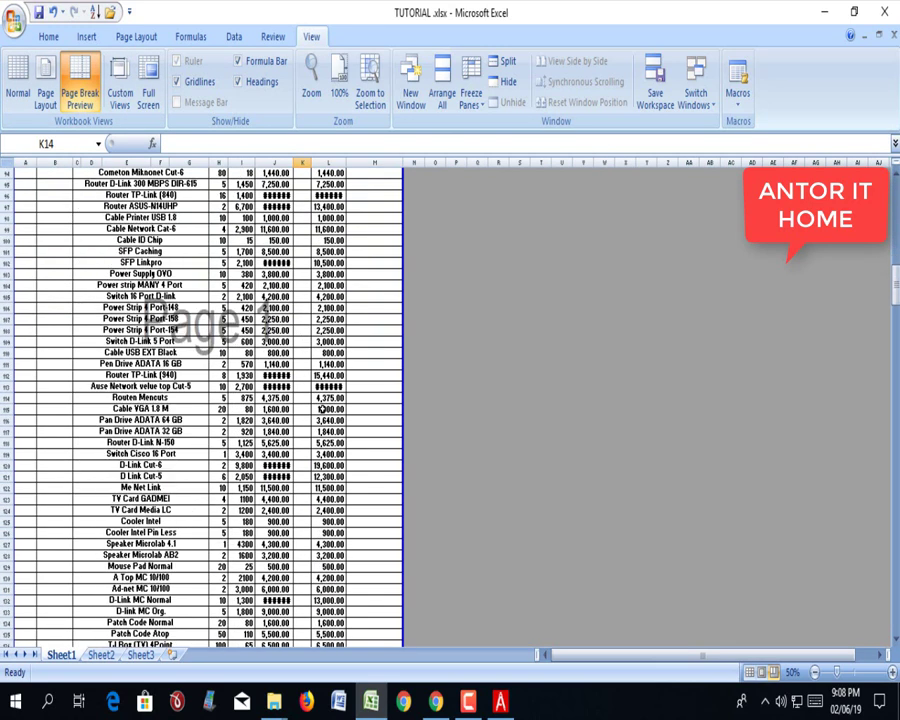
pyautogui.scroll(-1, 321, 415)
pyautogui.scroll(-14, 321, 450)
pyautogui.scroll(-5, 320, 490)
pyautogui.scroll(-5, 320, 530)
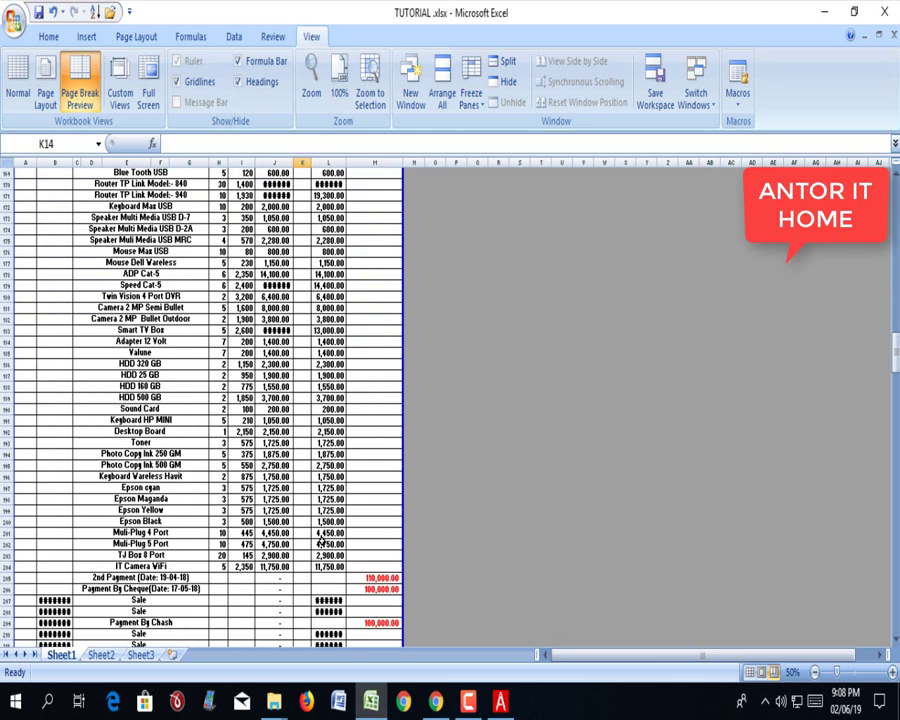
pyautogui.click(17, 80)
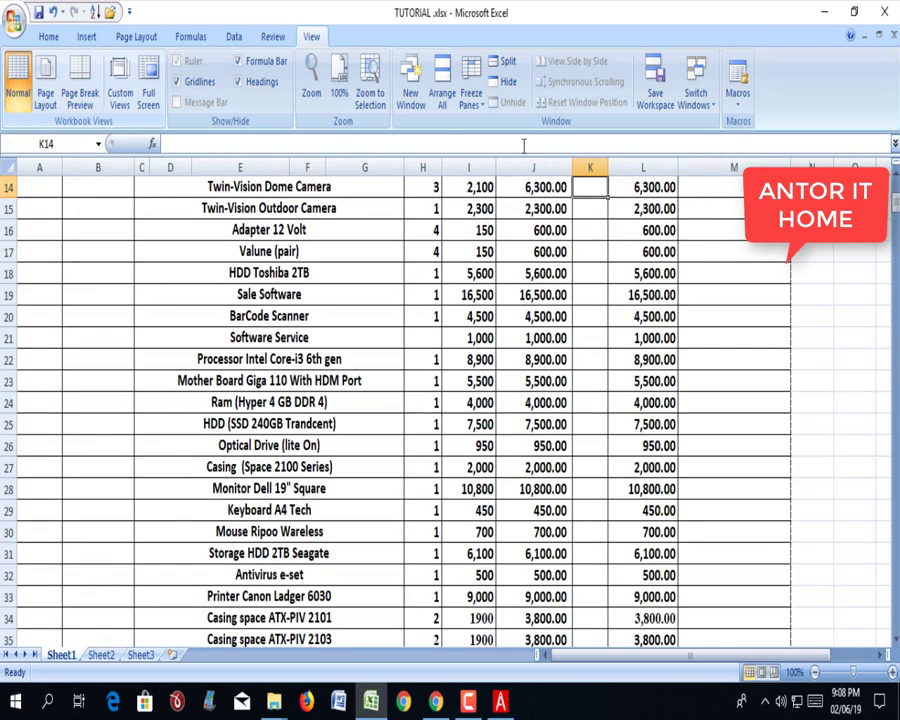
# Bring the ledger's PDF copy forward and pan around its table.
pyautogui.click(500, 703)
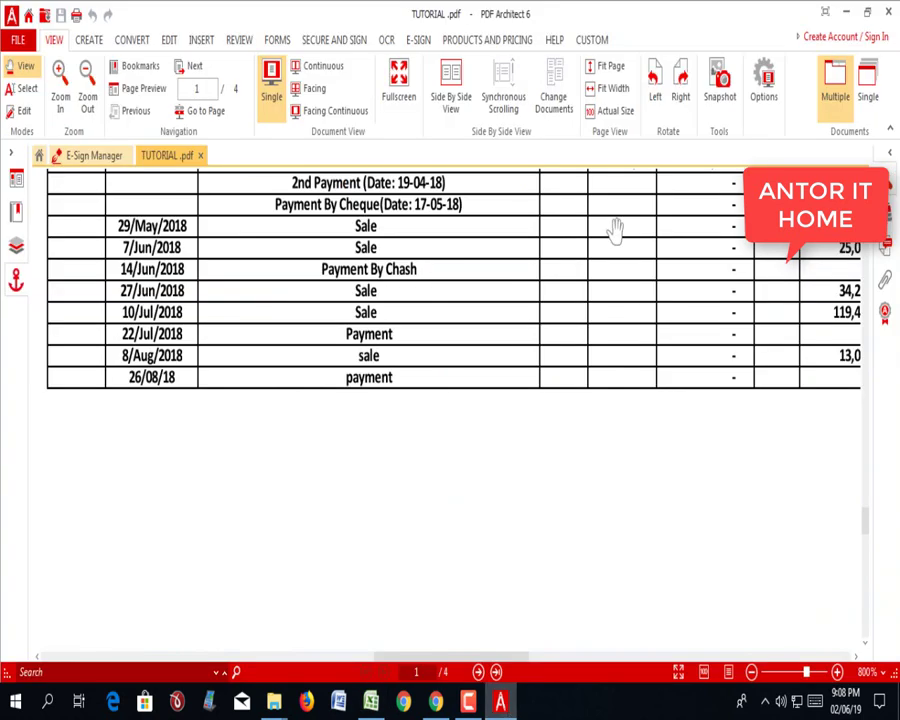
pyautogui.moveTo(680, 316); pyautogui.dragTo(518, 340)
pyautogui.scroll(5, 375, 410)
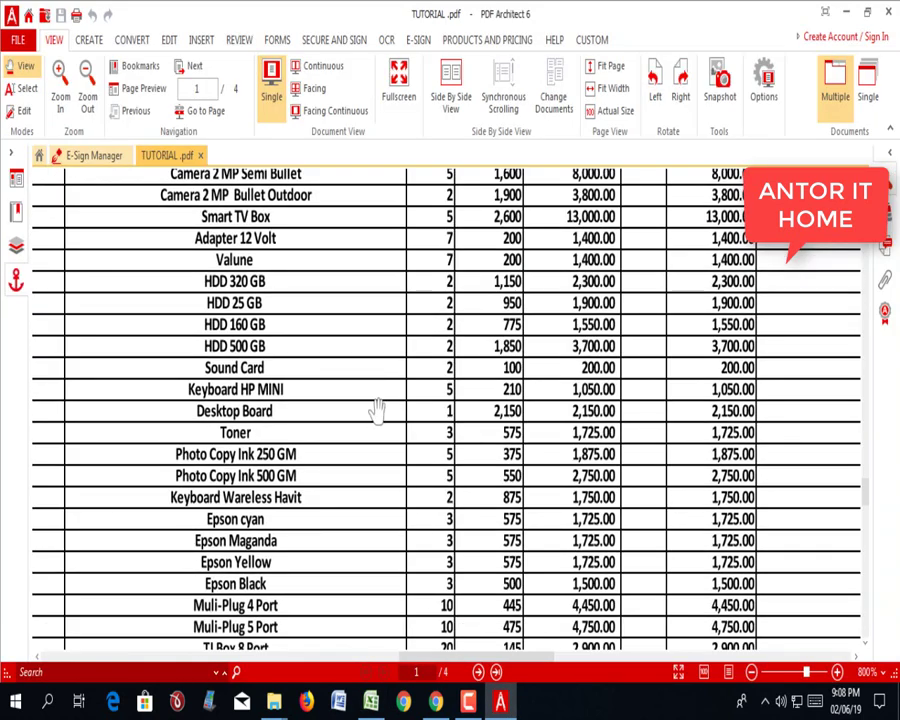
pyautogui.scroll(5, 373, 274)
pyautogui.scroll(5, 432, 655)
pyautogui.scroll(-1, 287, 200)
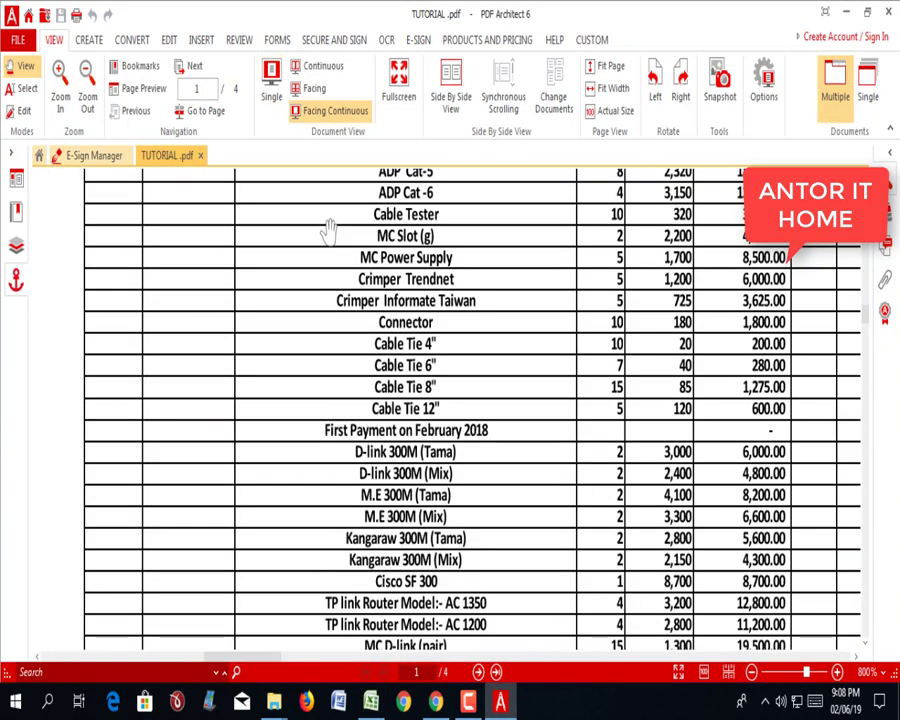
pyautogui.moveTo(325, 226); pyautogui.dragTo(367, 580)
# Scroll back to the PDF header on page 1 and close PDF Architect.
pyautogui.scroll(5, 352, 524)
pyautogui.scroll(5, 350, 285)
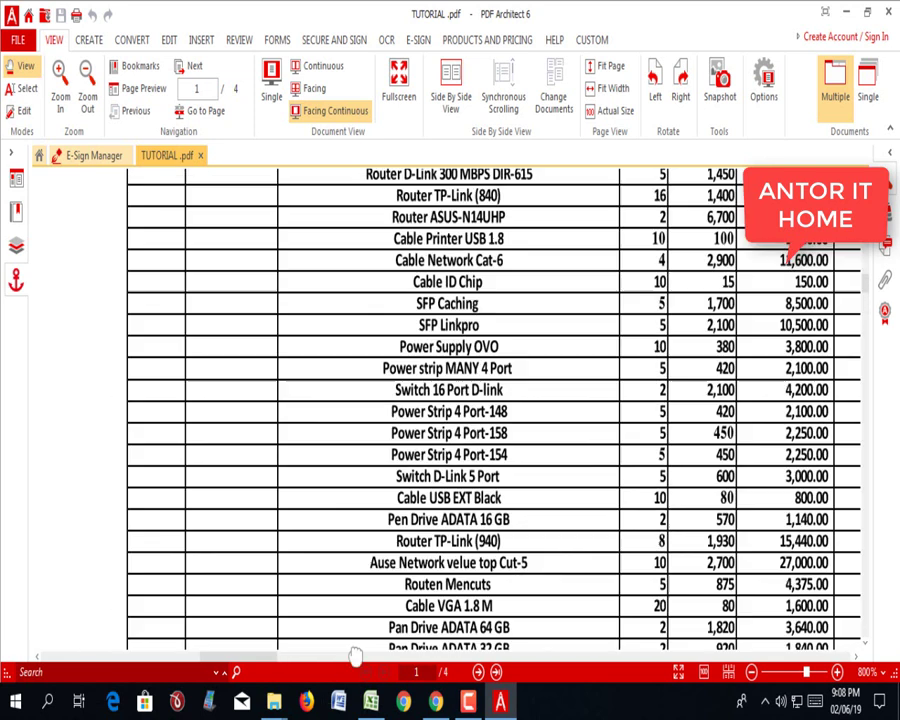
pyautogui.scroll(5, 360, 420)
pyautogui.scroll(5, 314, 260)
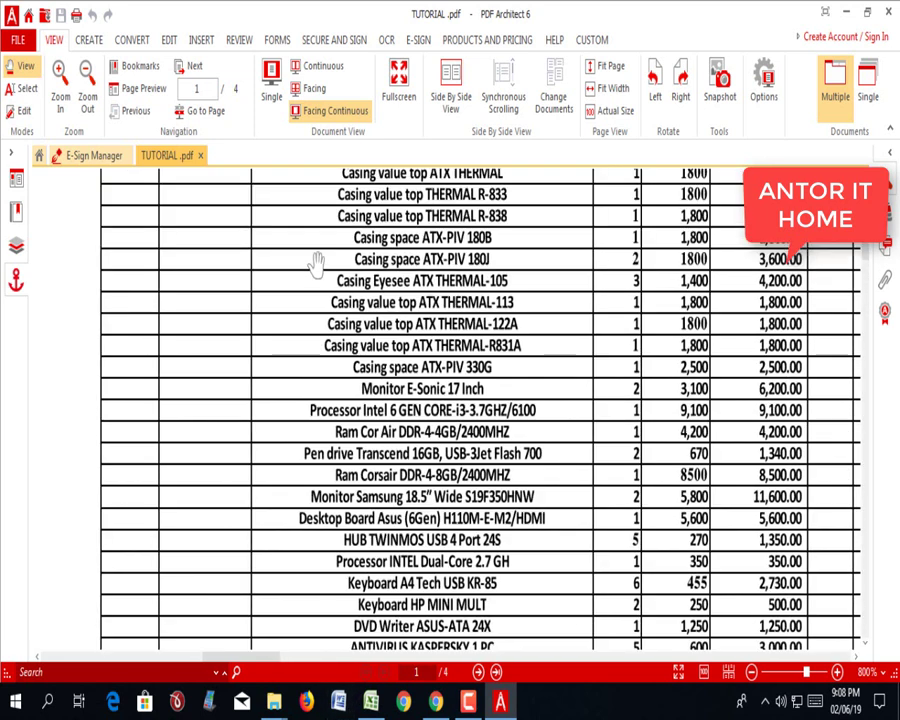
pyautogui.scroll(5, 289, 428)
pyautogui.scroll(5, 289, 428)
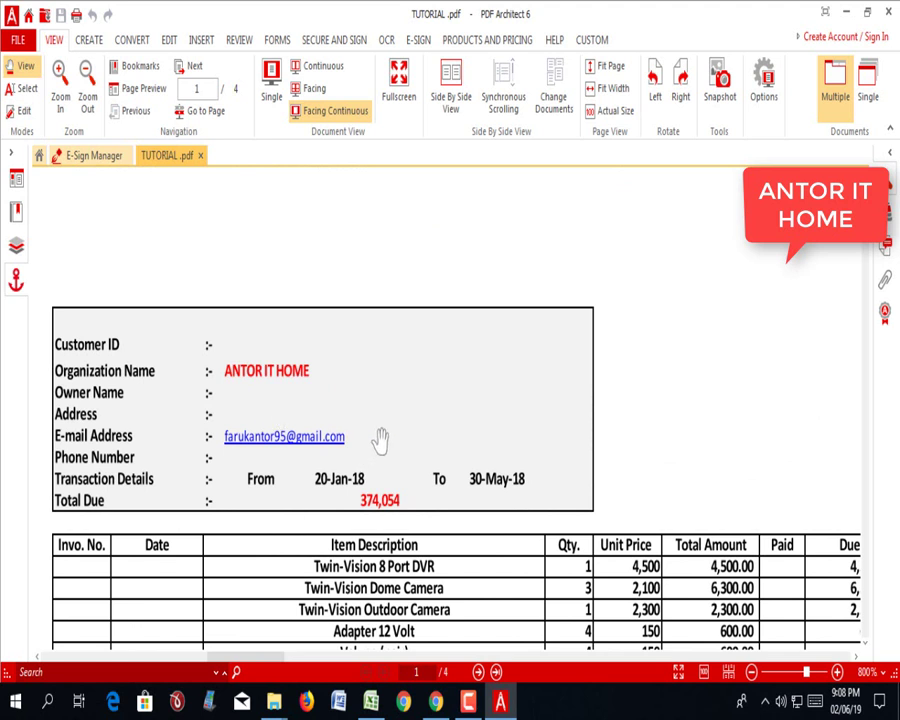
pyautogui.click(889, 12)
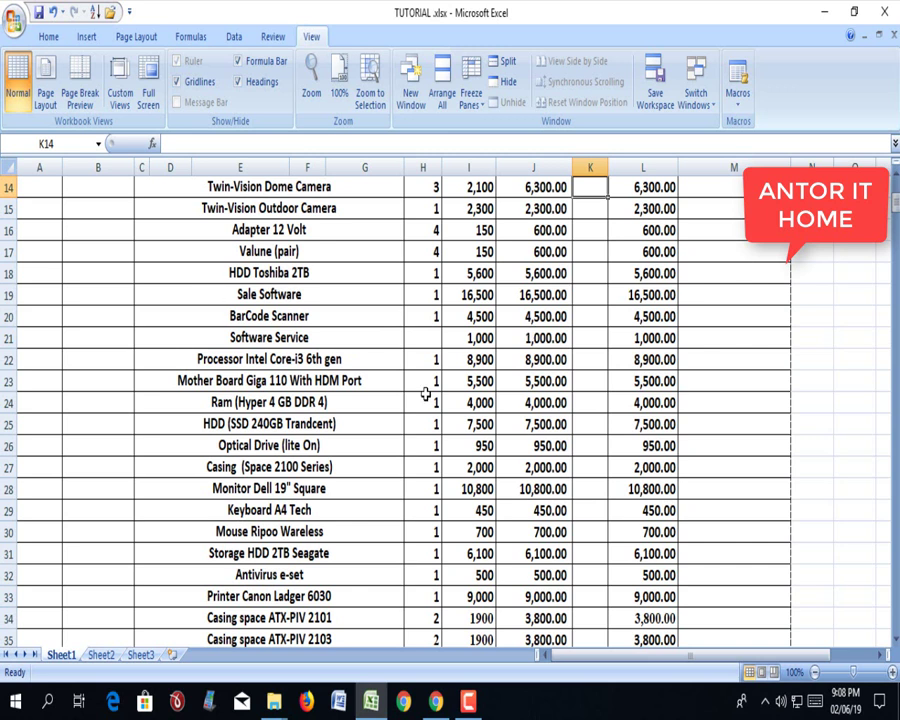
# Select the ledger rows from row 14 and give them a row height of 18.
pyautogui.scroll(1, 468, 359)
pyautogui.scroll(3, 446, 372)
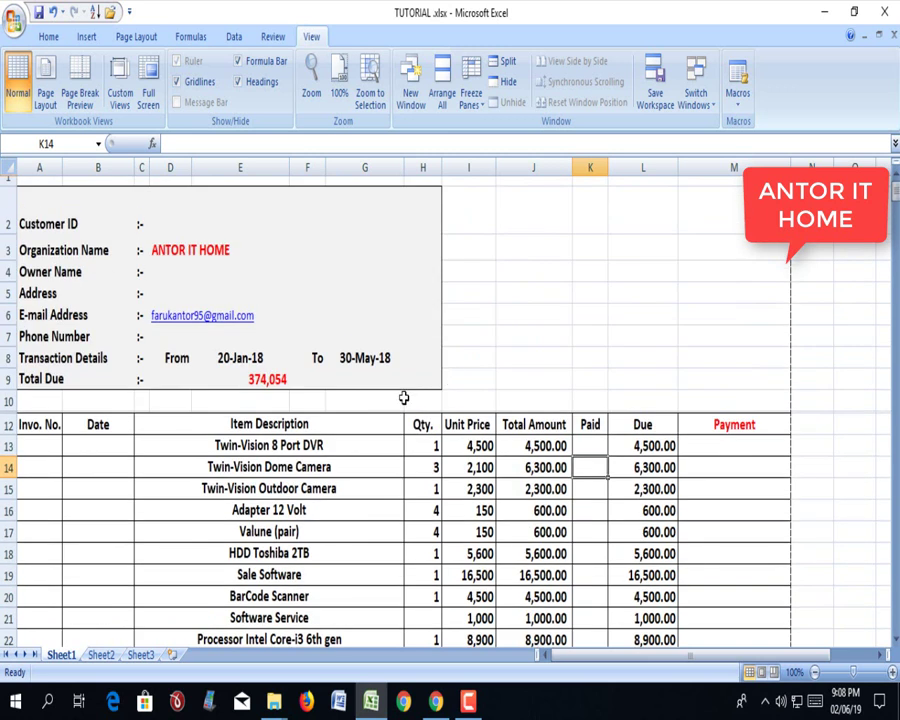
pyautogui.click(39, 474)
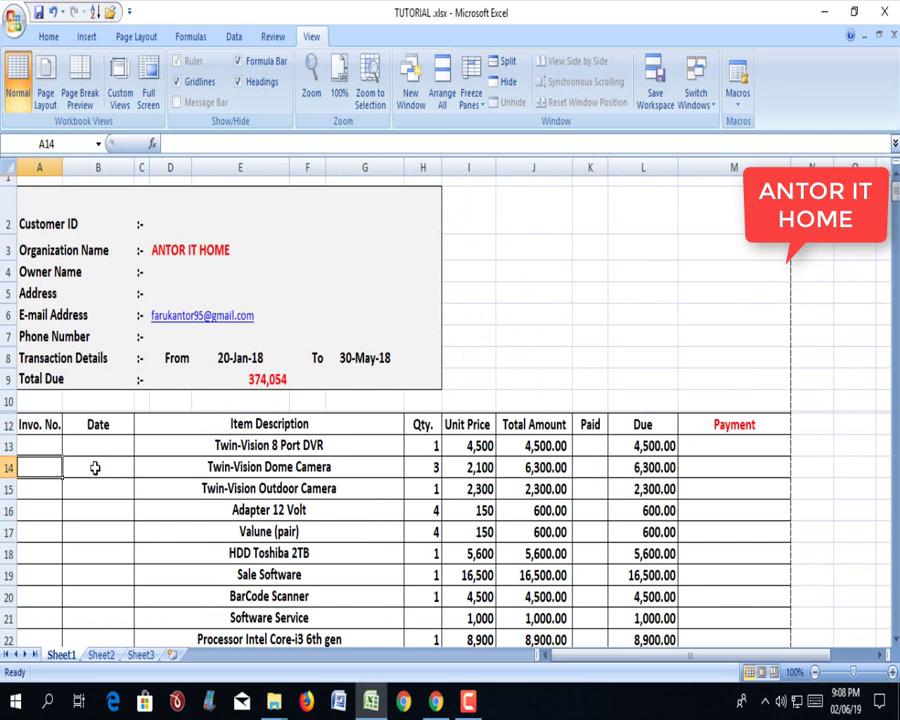
pyautogui.click(95, 467)
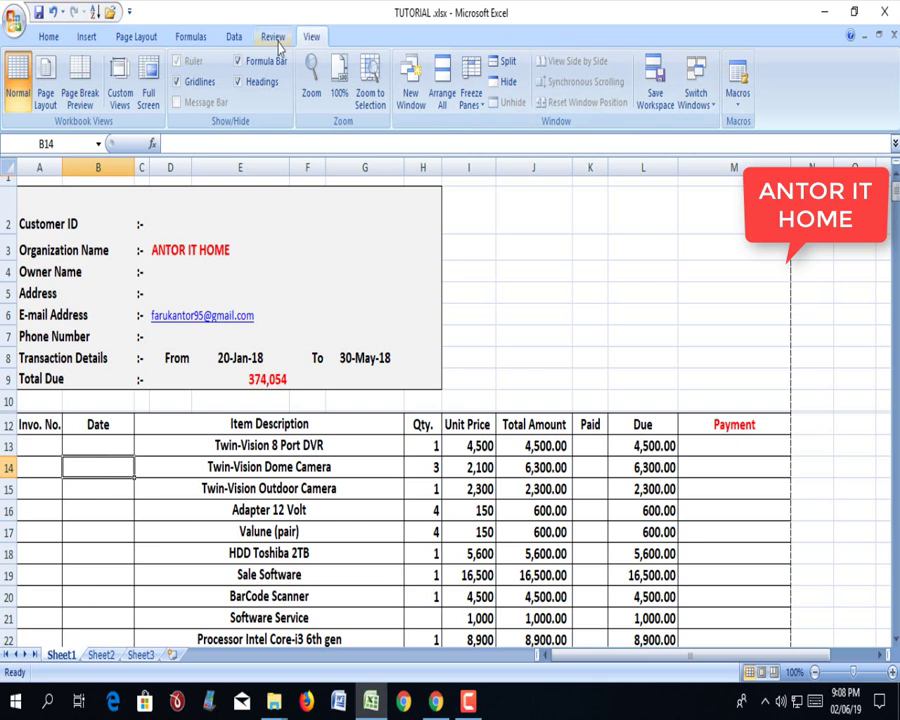
pyautogui.click(50, 35)
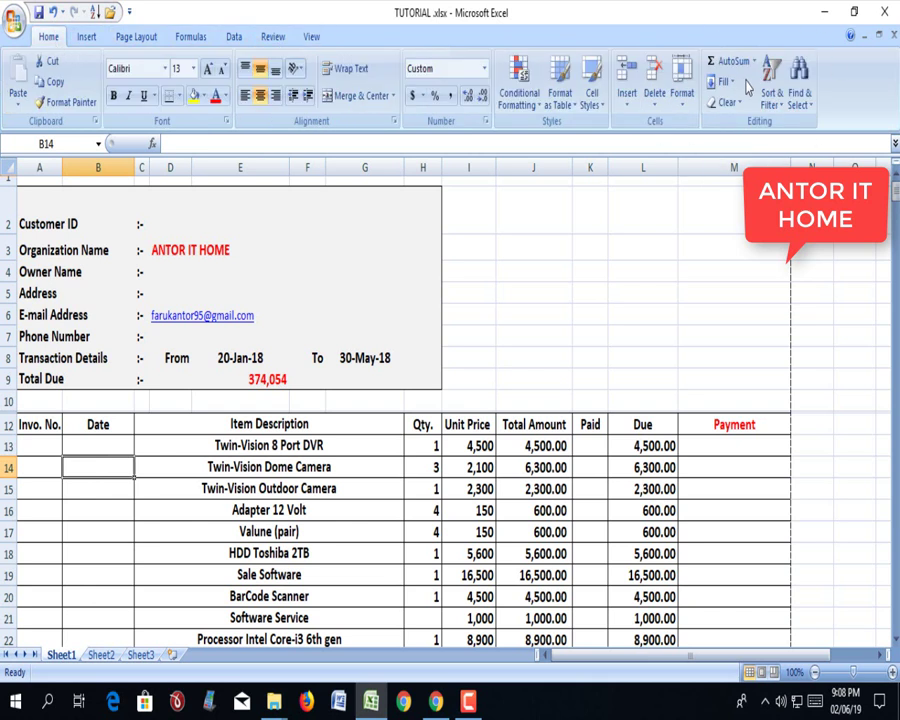
pyautogui.click(681, 100)
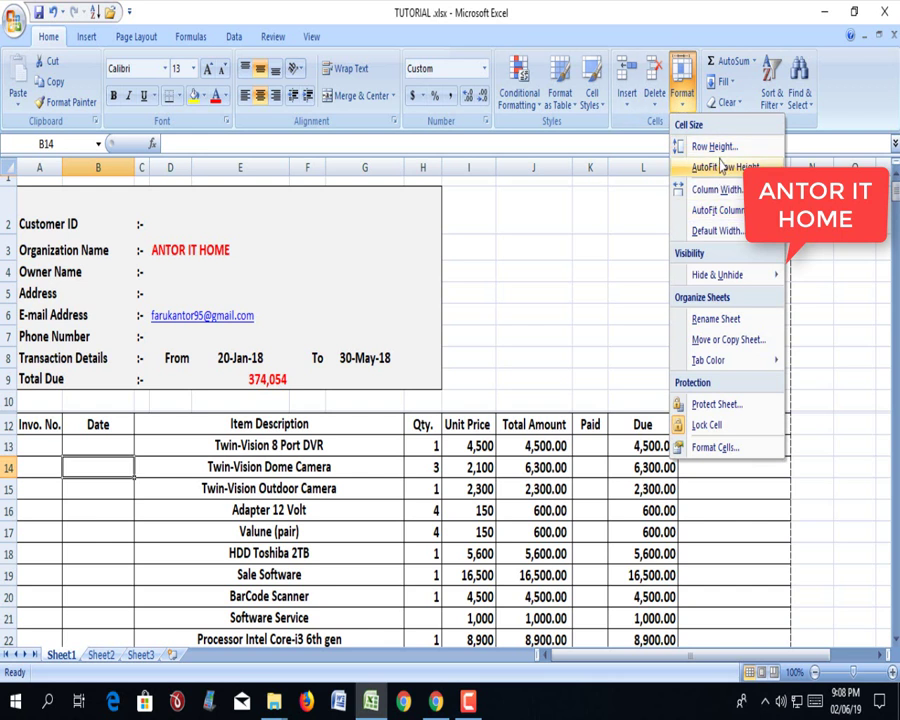
pyautogui.click(716, 148)
pyautogui.write('18.75')
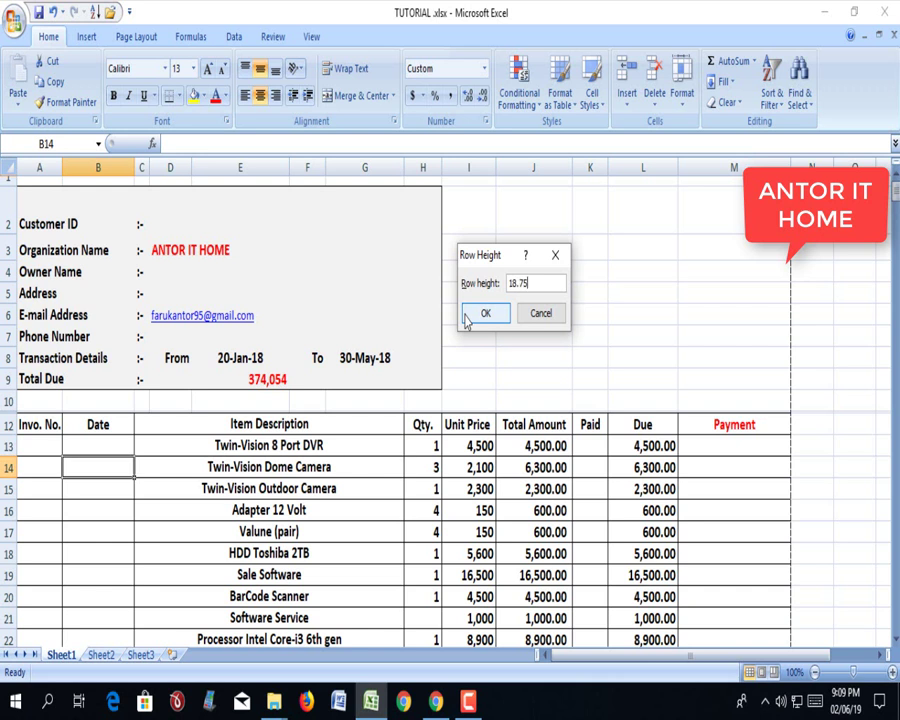
pyautogui.click(466, 318)
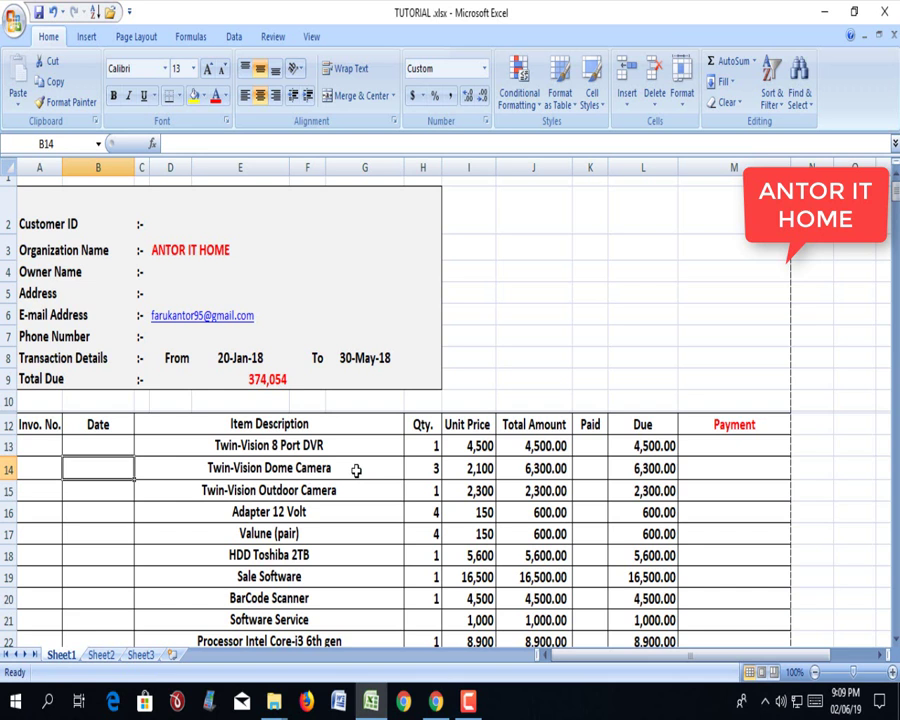
# Undo the last action, open the File menu, and scroll through the item list.
pyautogui.hotkey('ctrl', 'z')
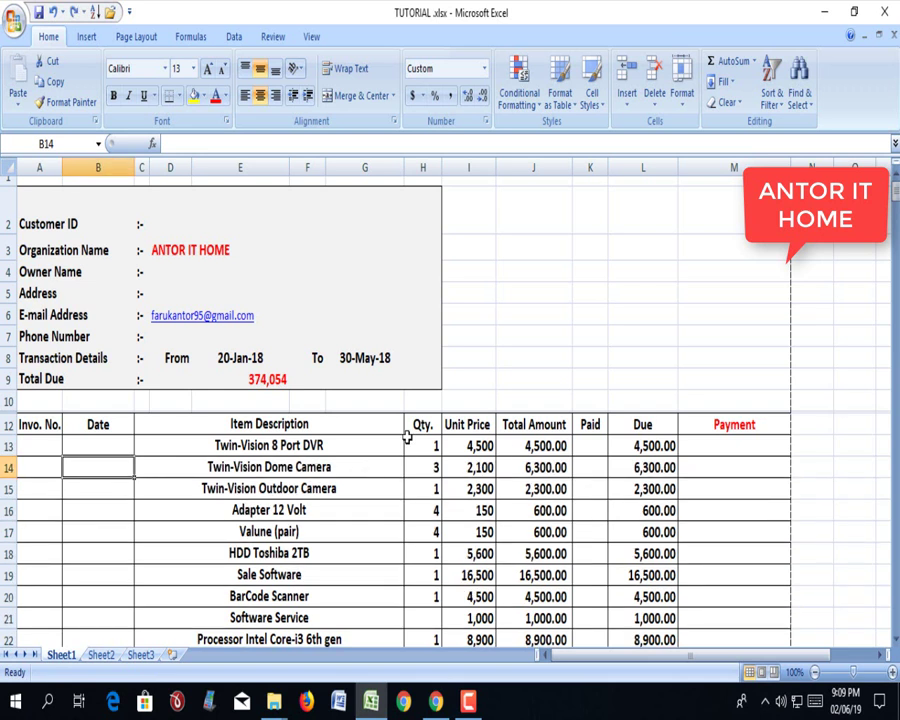
pyautogui.click(17, 27)
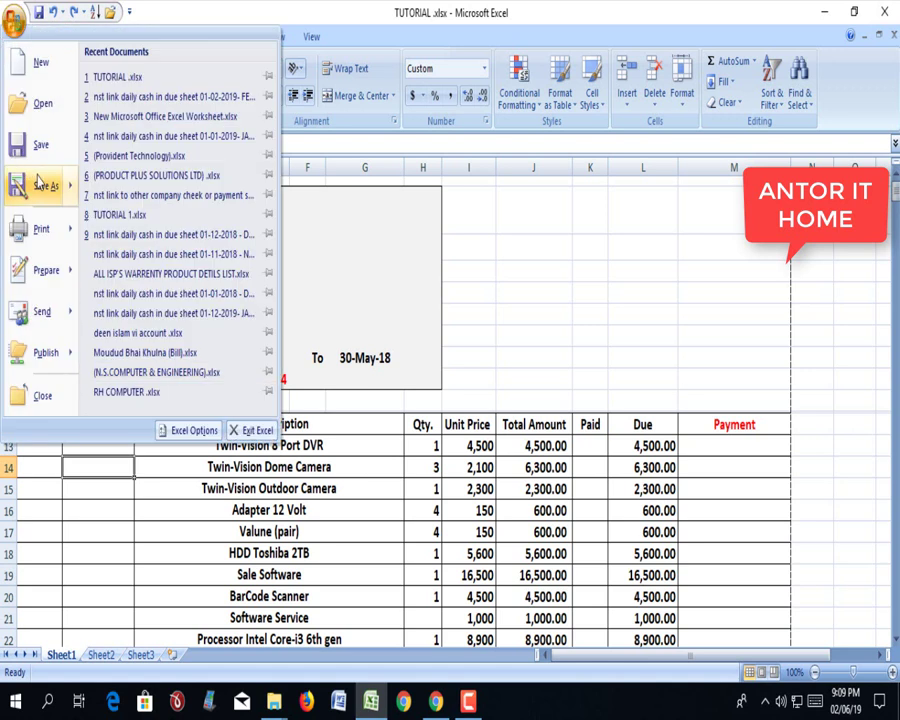
pyautogui.scroll(-6, 775, 377)
pyautogui.scroll(-3, 760, 390)
pyautogui.scroll(8, 700, 370)
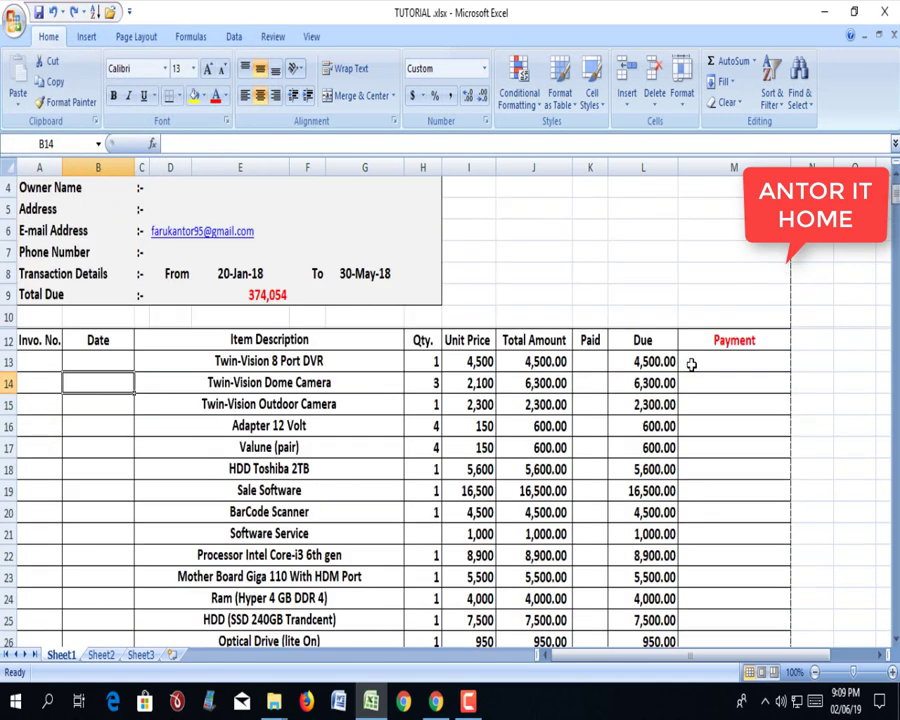
pyautogui.scroll(1, 688, 362)
pyautogui.scroll(-6, 490, 258)
pyautogui.scroll(-5, 490, 258)
pyautogui.scroll(-5, 490, 286)
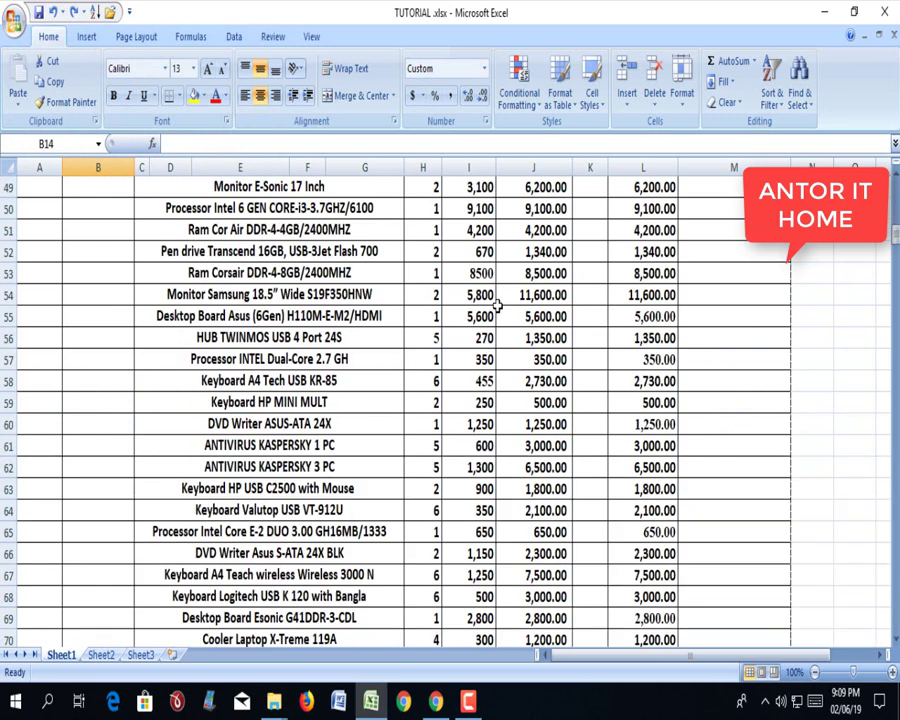
pyautogui.scroll(12, 470, 275)
pyautogui.scroll(4, 450, 268)
pyautogui.click(14, 22)
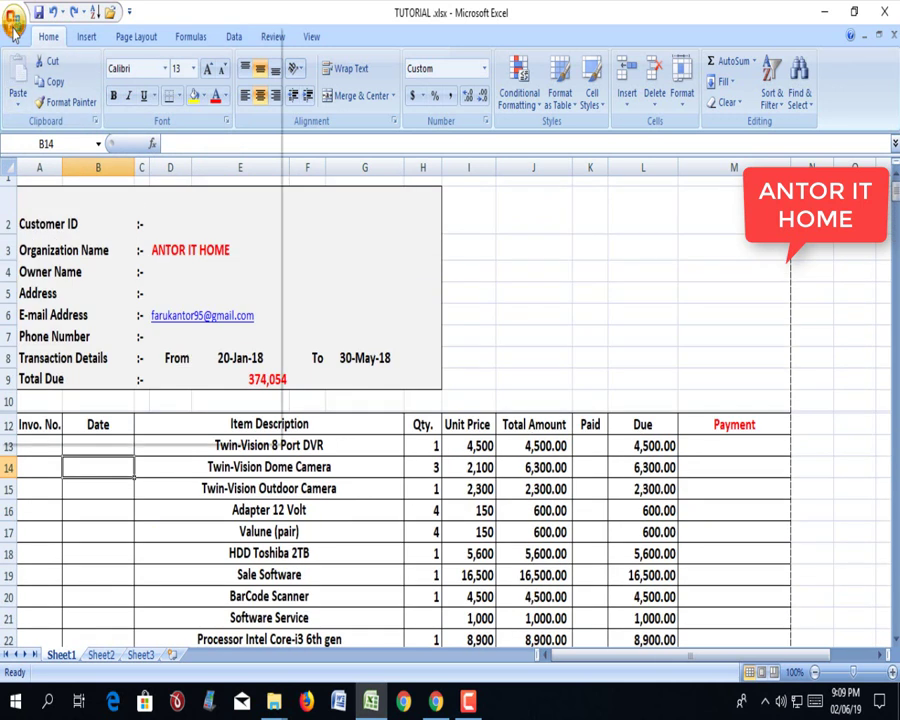
pyautogui.moveTo(45, 186)
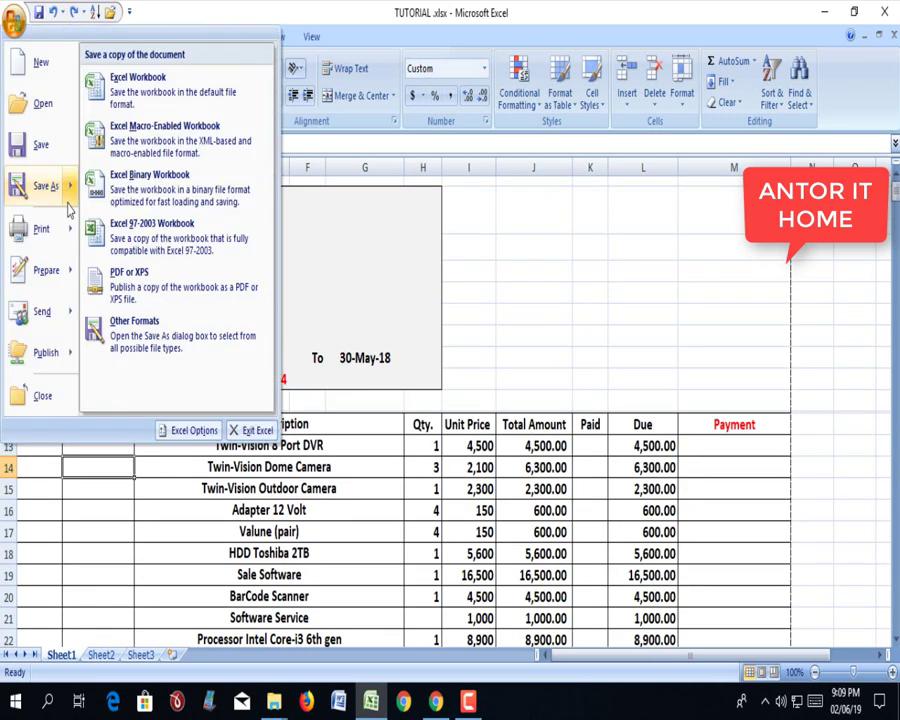
pyautogui.click(136, 76)
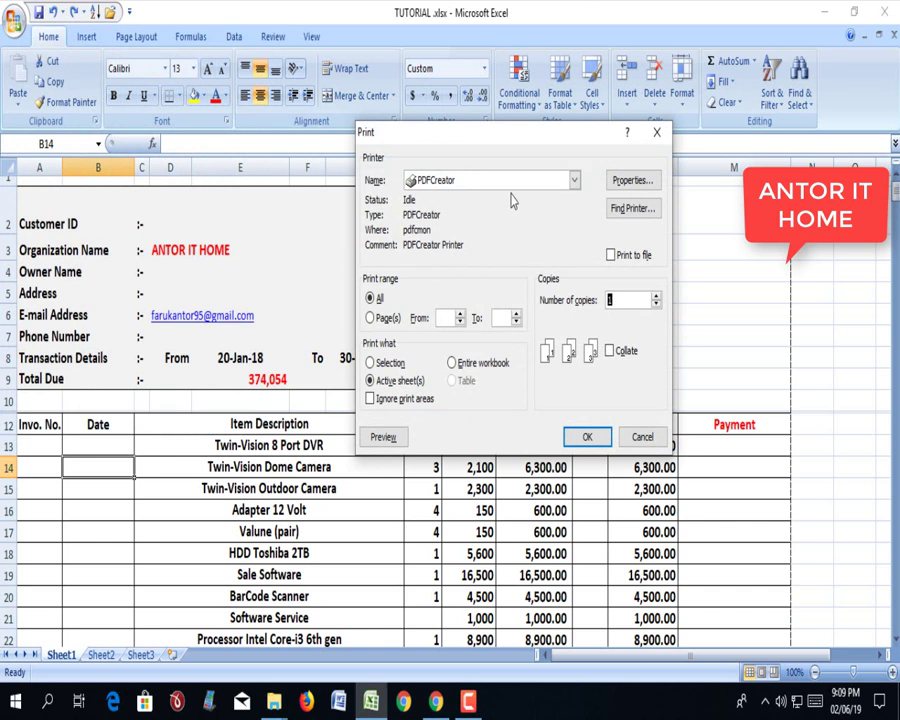
pyautogui.click(641, 437)
pyautogui.click(14, 18)
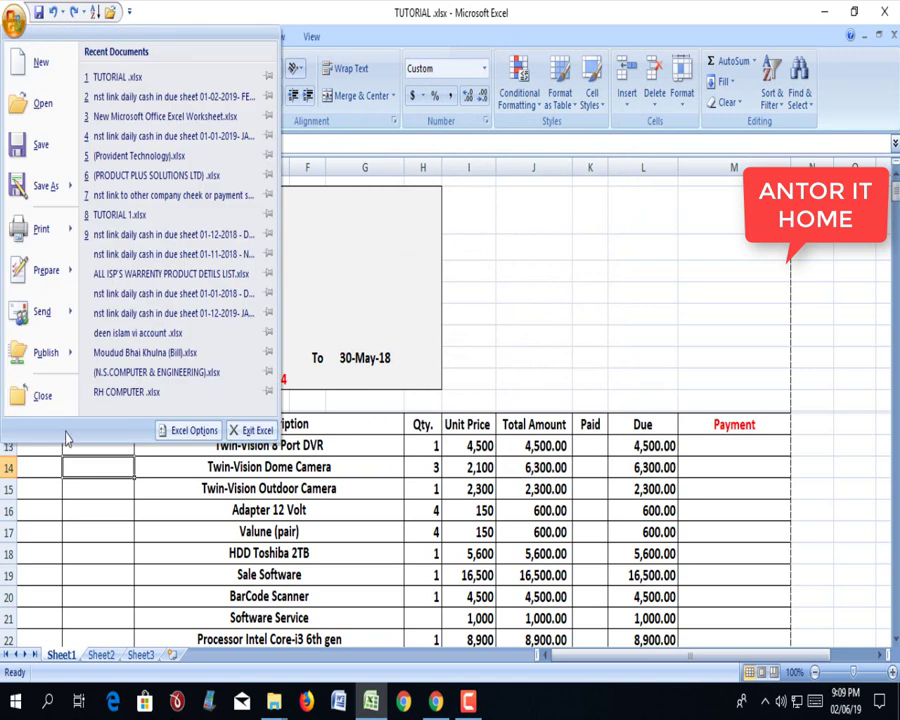
pyautogui.click(568, 260)
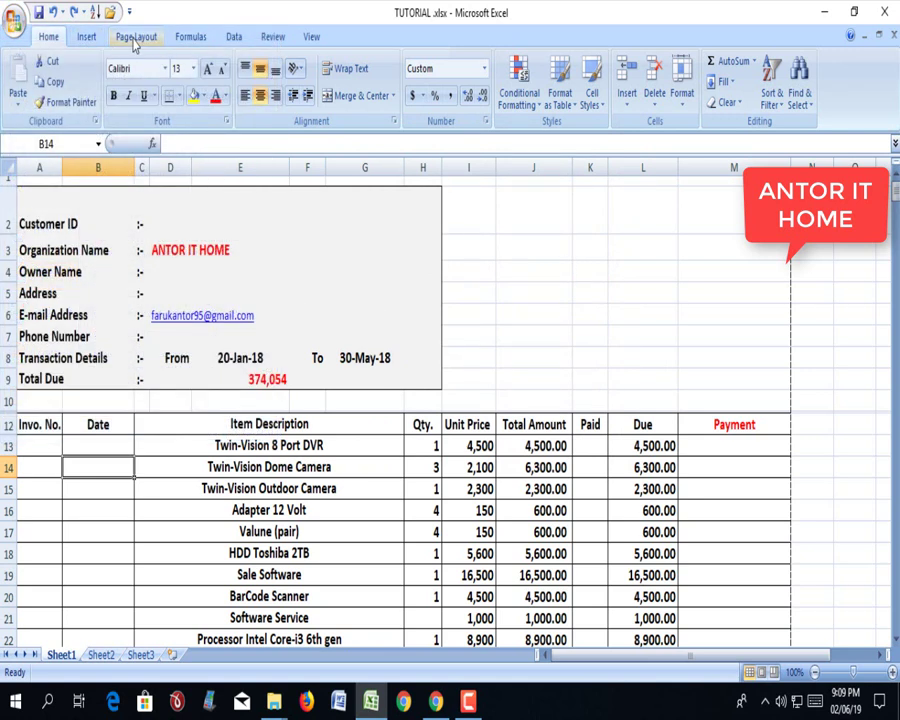
# Review Print Area, Orientation, Margins and Size on Page Layout unchanged, then bring up printing choices.
pyautogui.click(135, 37)
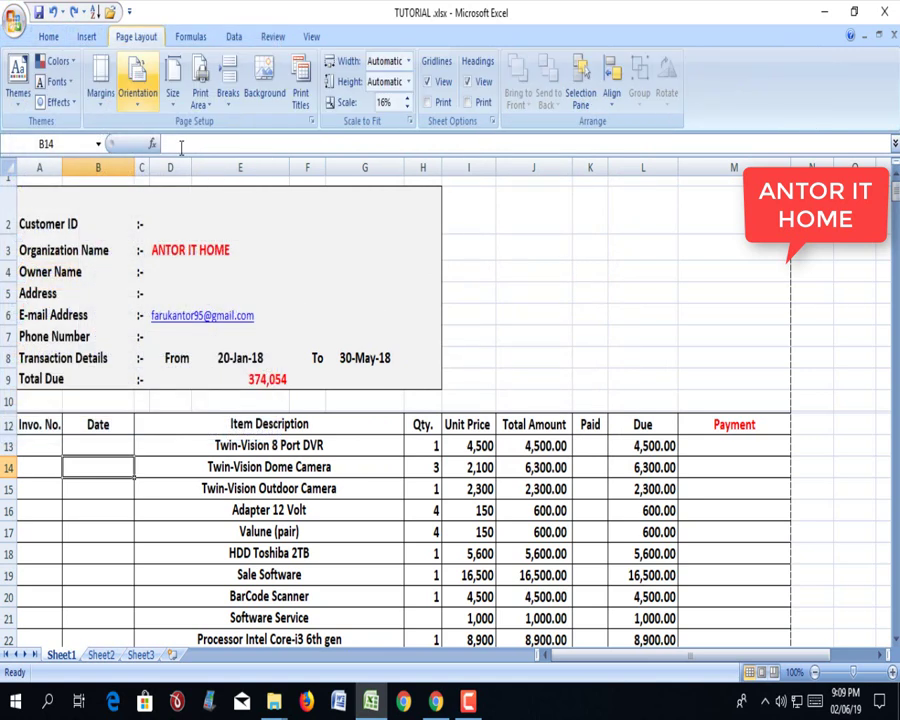
pyautogui.click(201, 98)
pyautogui.click(138, 85)
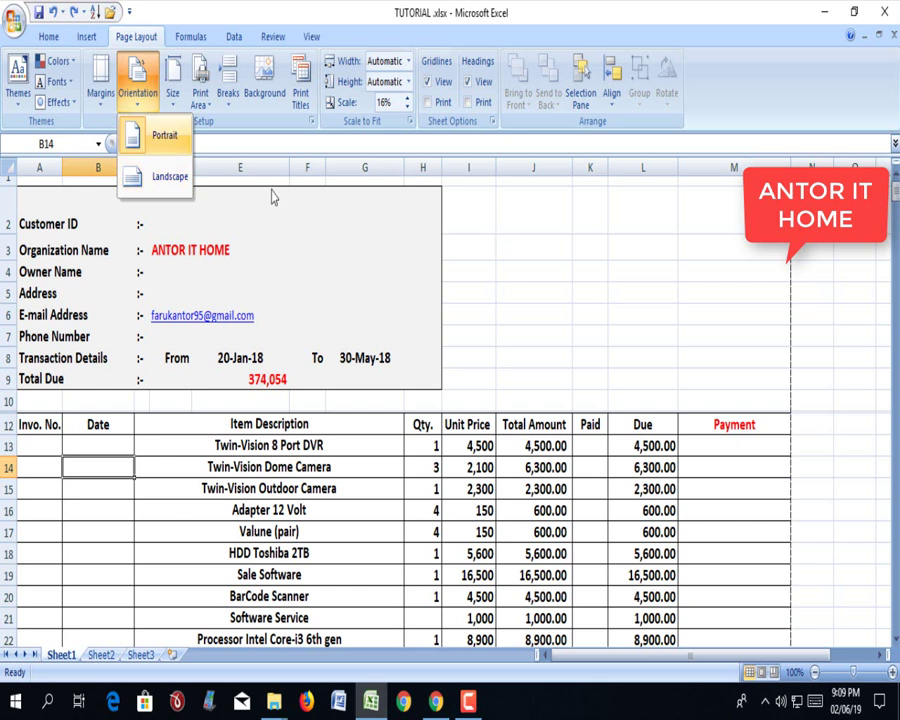
pyautogui.click(91, 90)
pyautogui.click(98, 96)
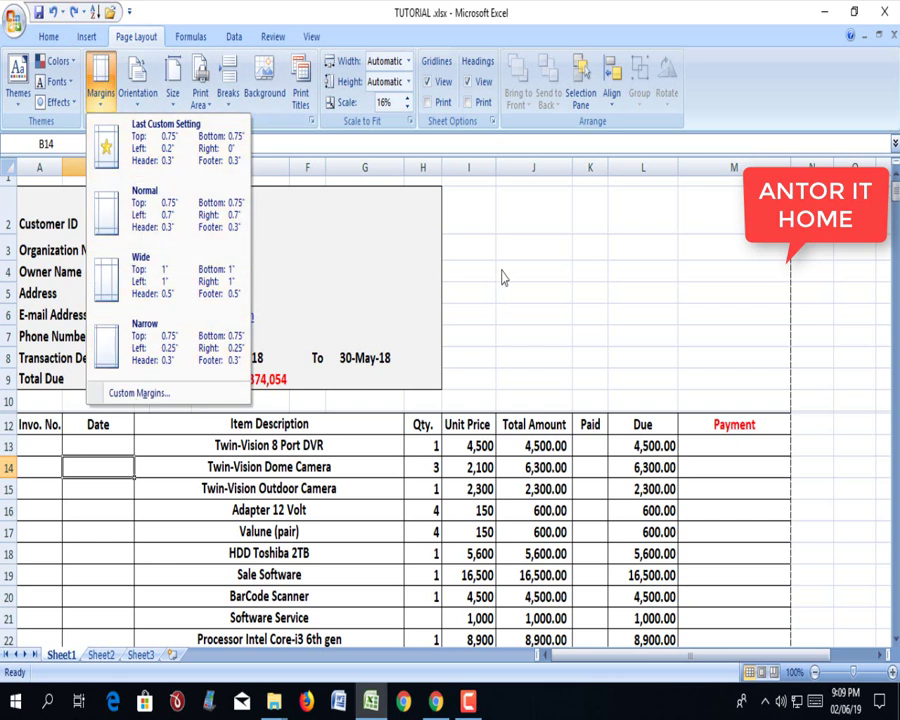
pyautogui.click(172, 92)
pyautogui.click(173, 100)
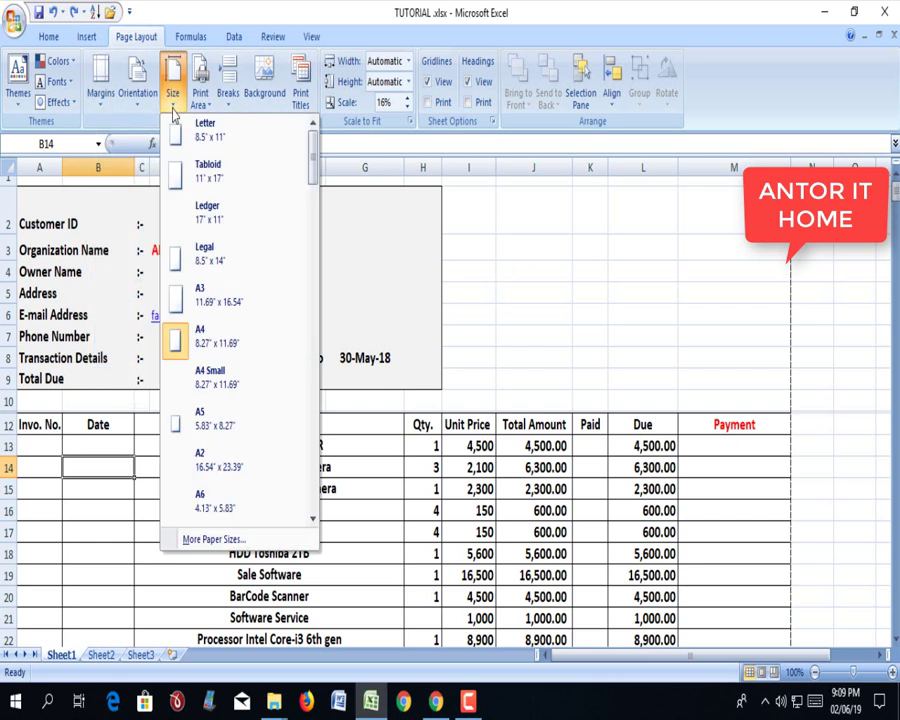
pyautogui.press('Escape')
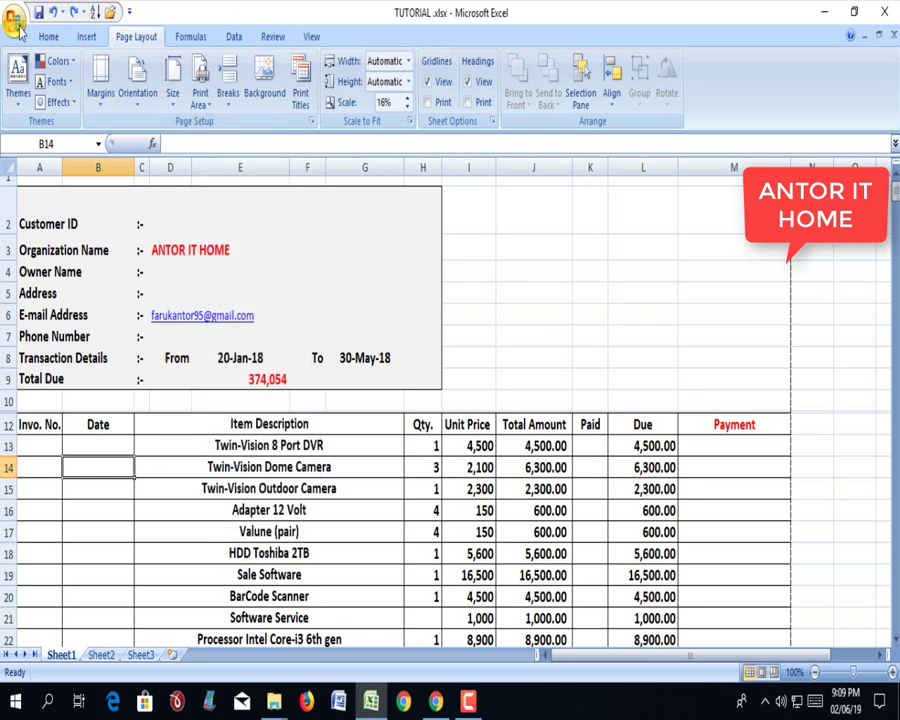
pyautogui.click(14, 22)
pyautogui.moveTo(40, 229)
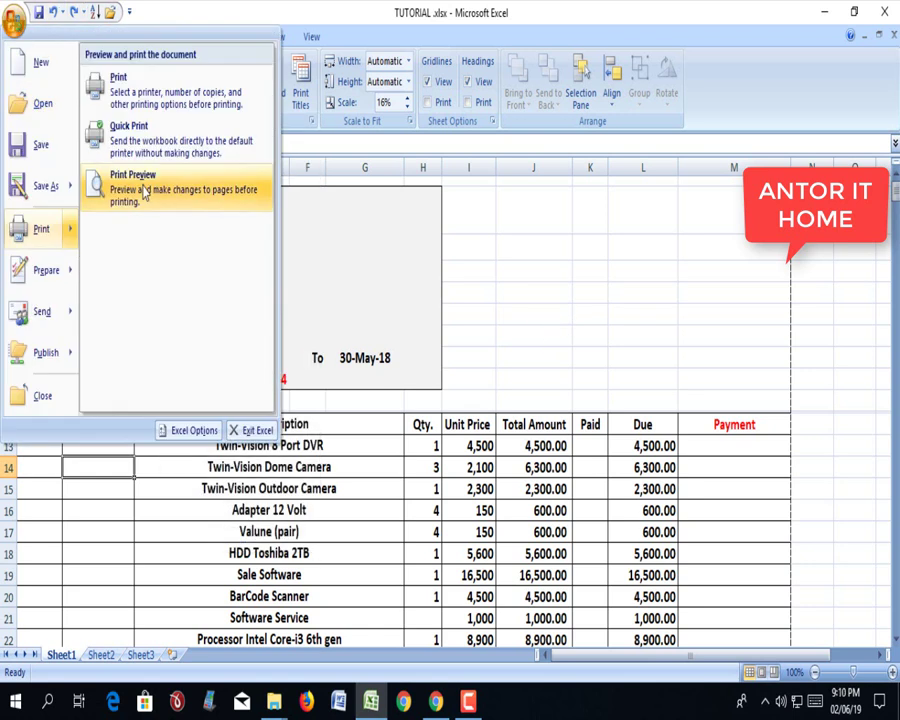
# Open Print Preview of the ledger and toggle the zoom on page 1.
pyautogui.click(95, 189)
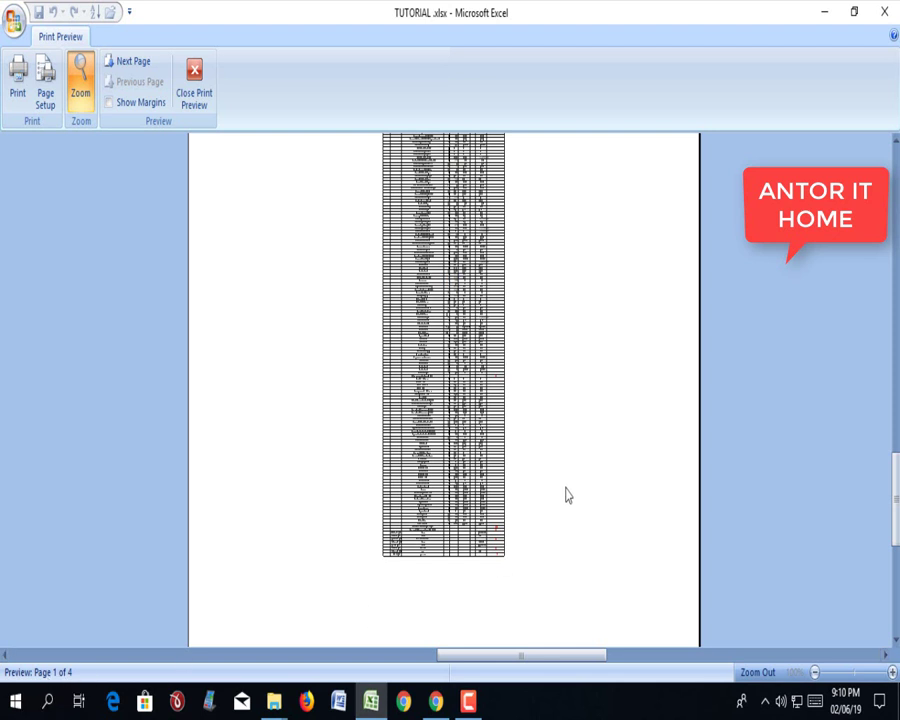
pyautogui.scroll(2, 566, 492)
pyautogui.scroll(3, 448, 468)
pyautogui.scroll(3, 455, 445)
pyautogui.scroll(1, 462, 330)
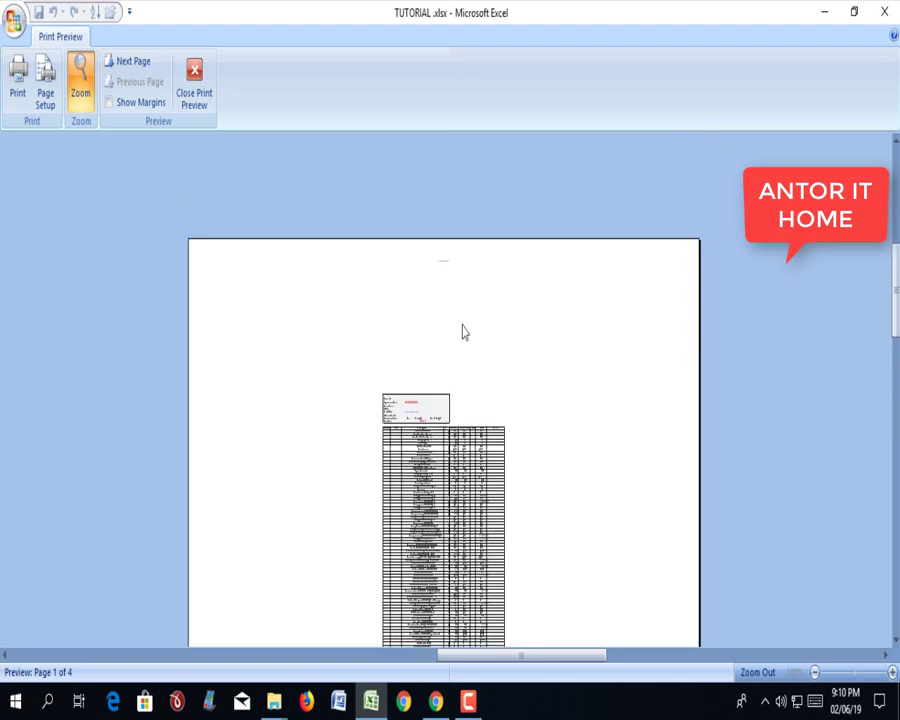
pyautogui.click(443, 406)
pyautogui.click(443, 406)
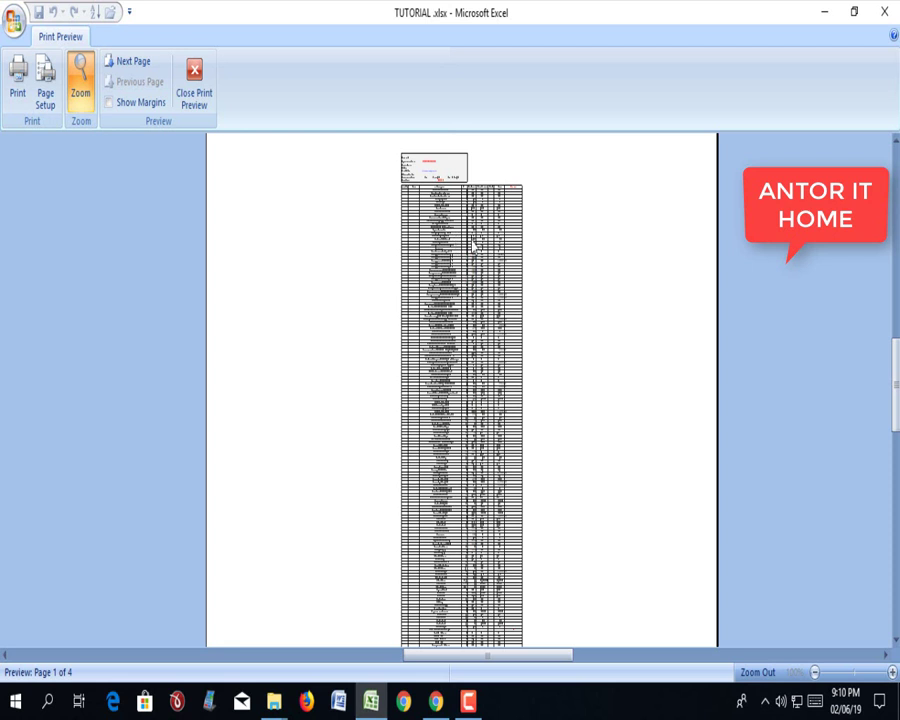
# Step through preview pages 2, 3 and 4, then back to page 1.
pyautogui.click(132, 63)
pyautogui.click(133, 62)
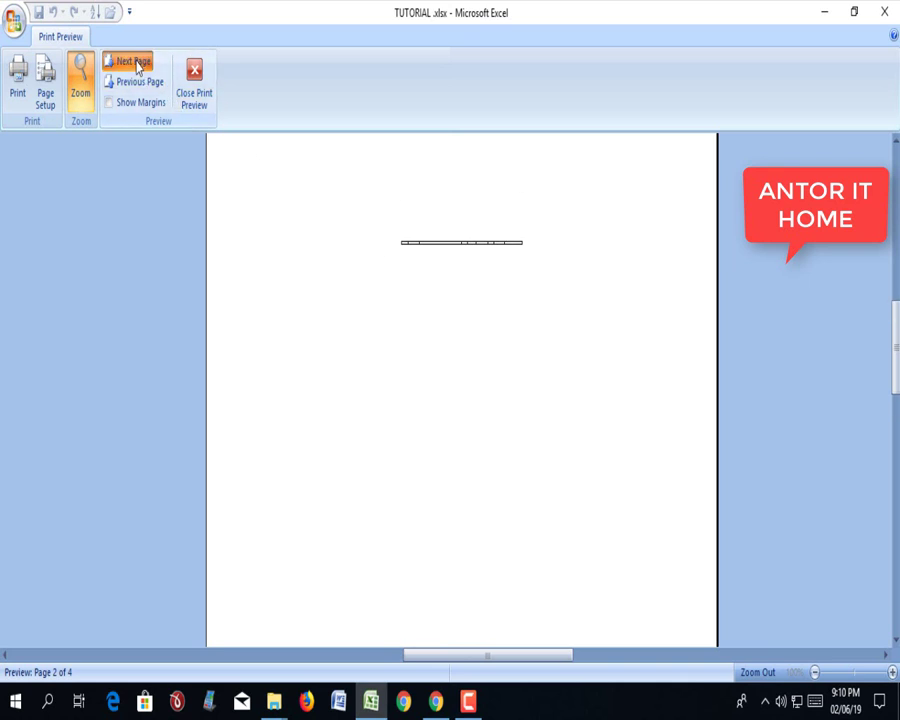
pyautogui.click(131, 61)
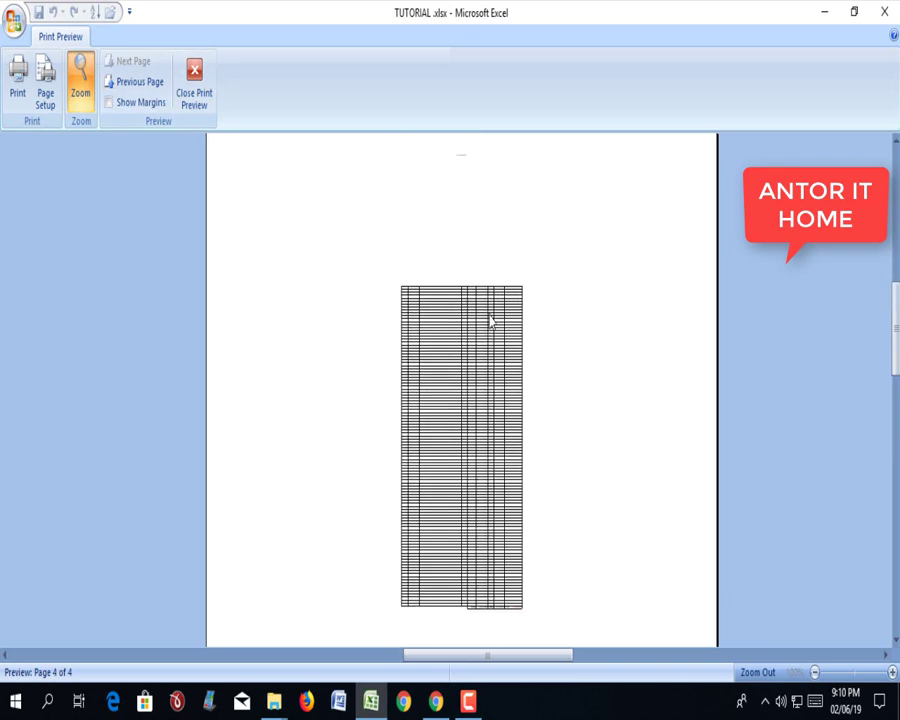
pyautogui.click(138, 84)
pyautogui.click(138, 84)
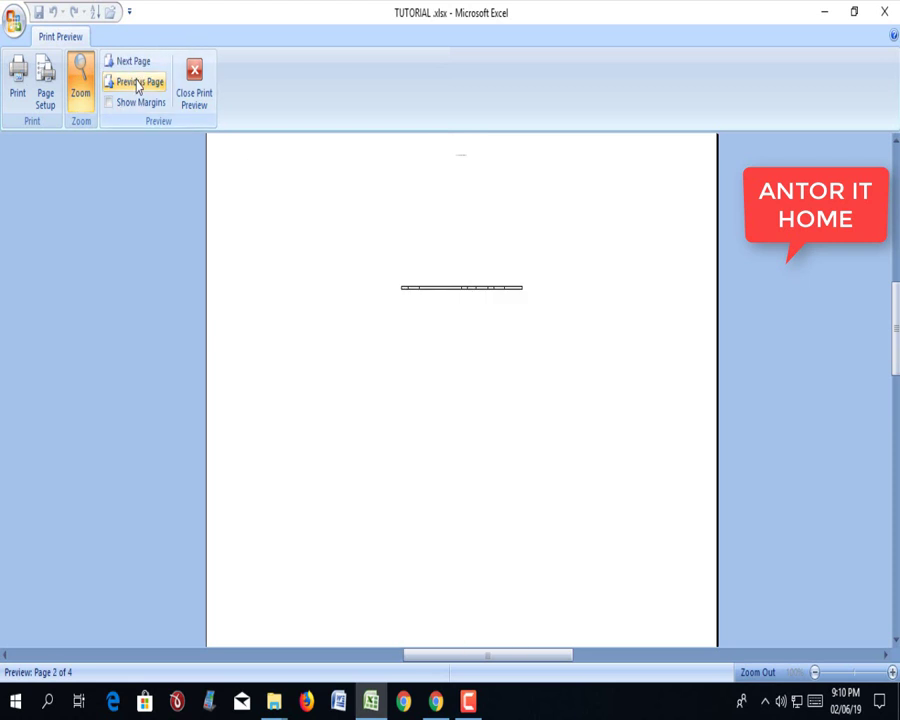
pyautogui.click(138, 84)
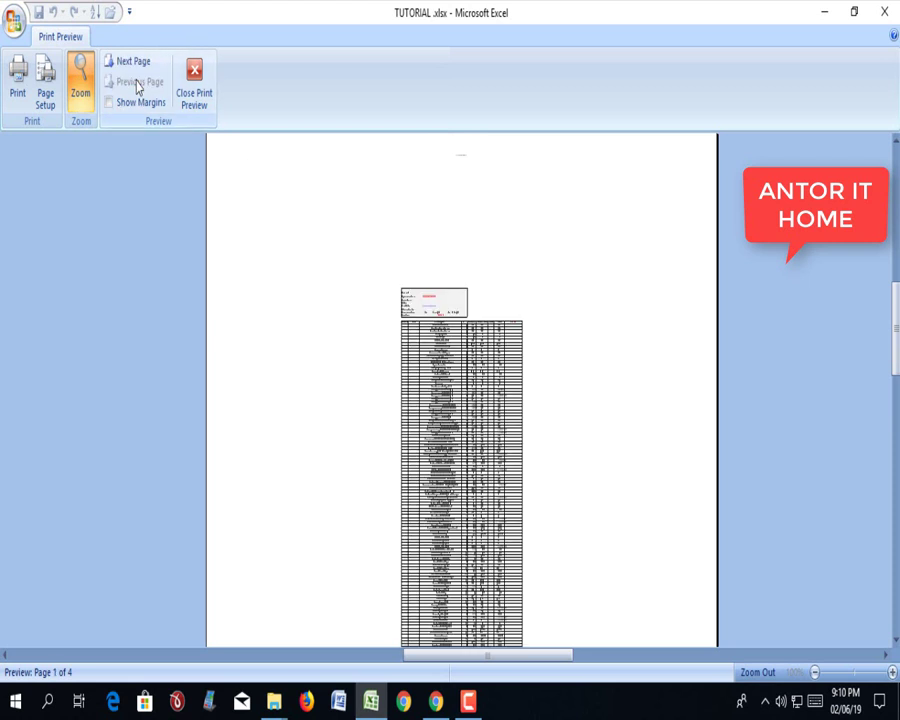
# Change the Page Setup scaling from its 16% value and apply it.
pyautogui.click(45, 85)
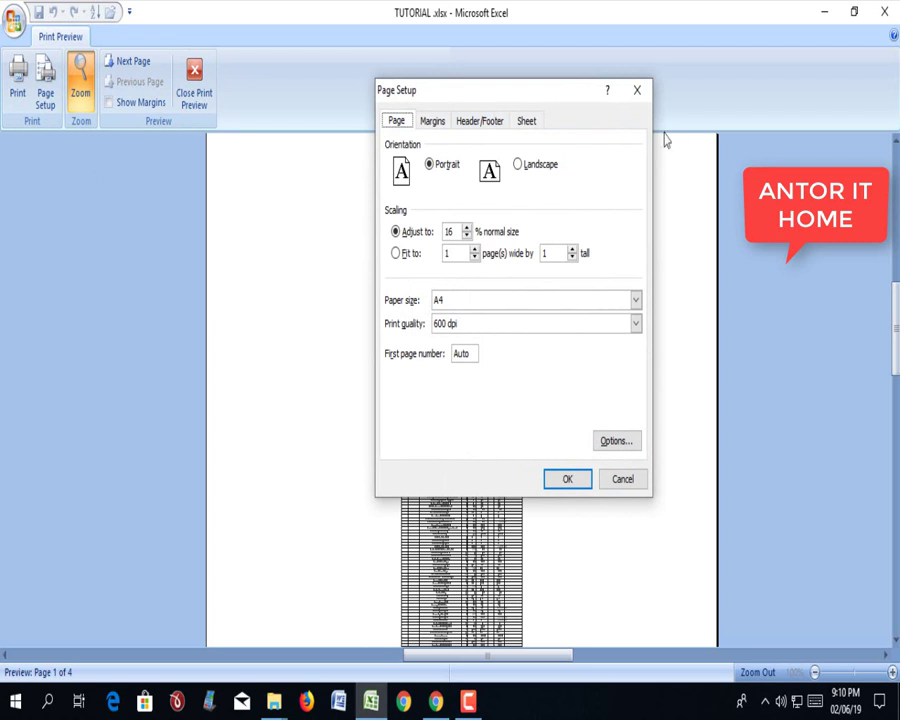
pyautogui.moveTo(489, 99)
pyautogui.mouseDown()
pyautogui.moveTo(614, 96)
pyautogui.moveTo(614, 82)
pyautogui.mouseUp()
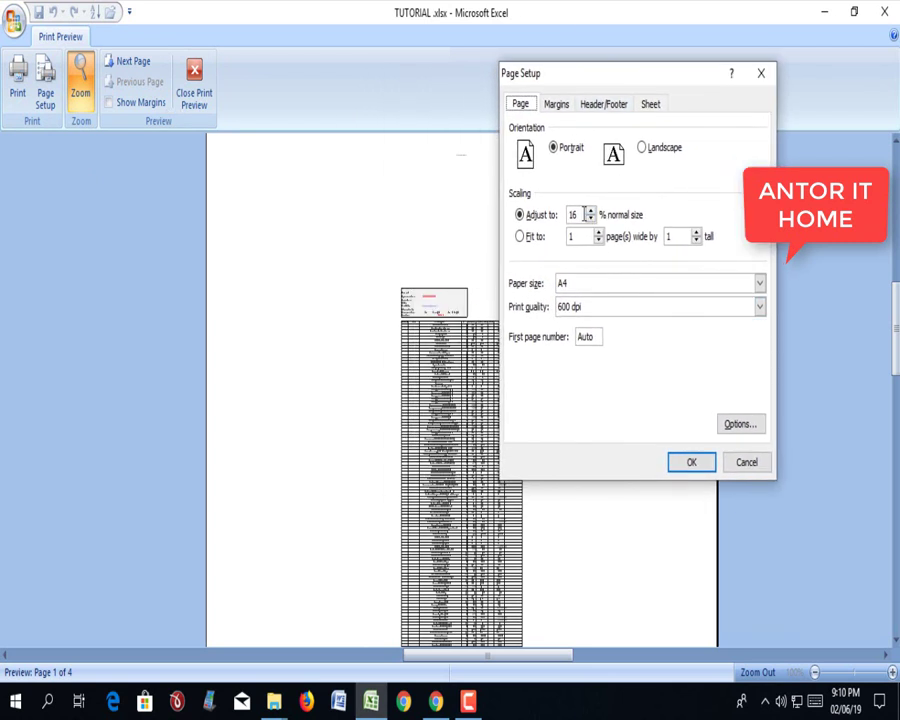
pyautogui.moveTo(584, 214); pyautogui.dragTo(574, 215)
pyautogui.click(686, 461)
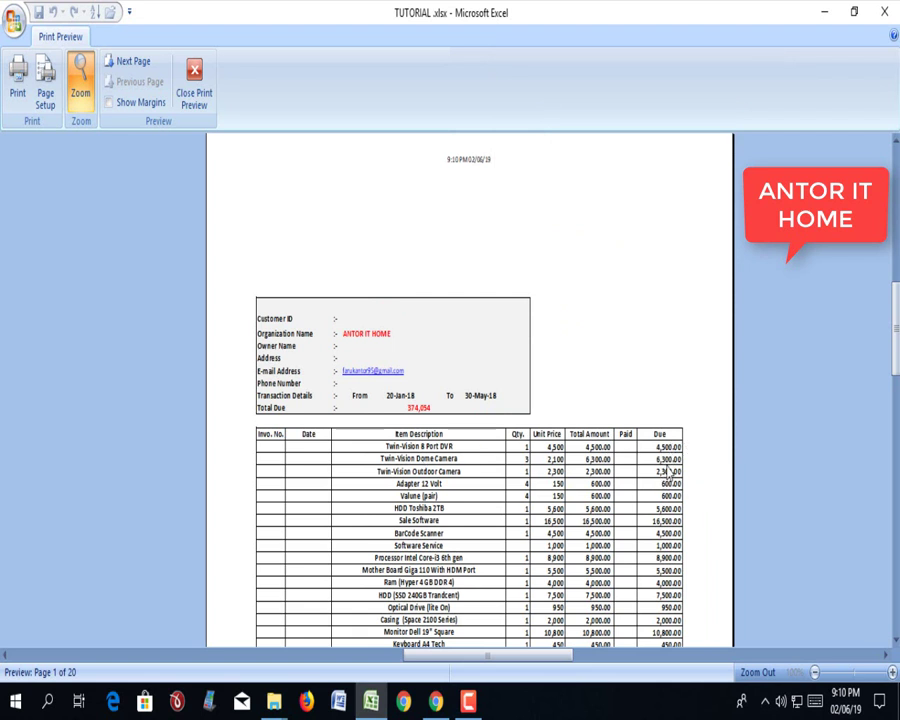
pyautogui.scroll(-3, 667, 474)
pyautogui.scroll(2, 592, 366)
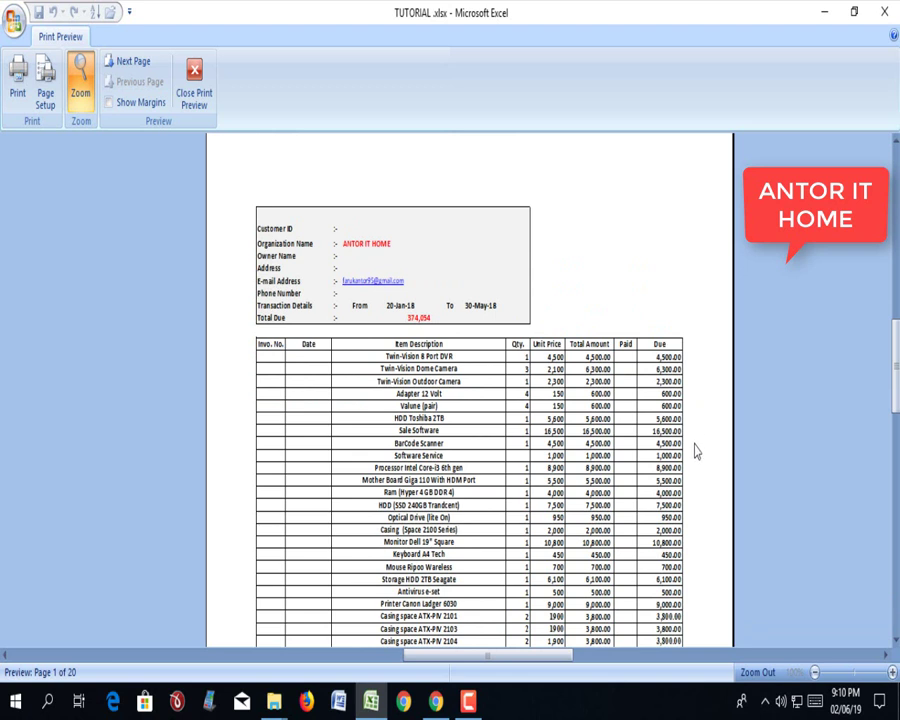
# Page forward through the preview to the last of the 20 pages.
pyautogui.click(138, 66)
pyautogui.click(138, 66)
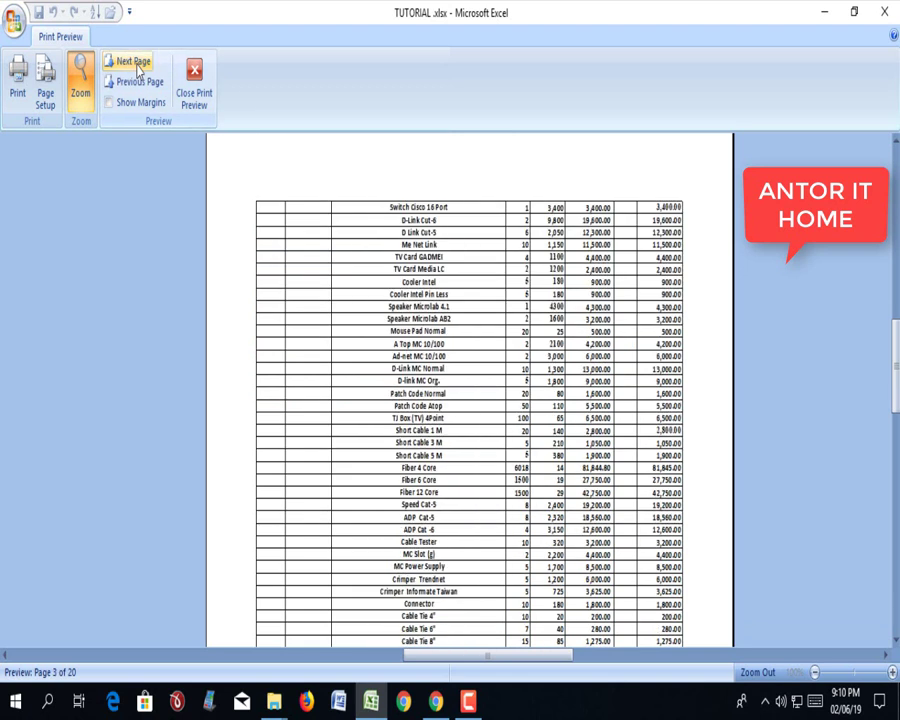
pyautogui.click(138, 66)
pyautogui.click(138, 66)
pyautogui.click(138, 66)
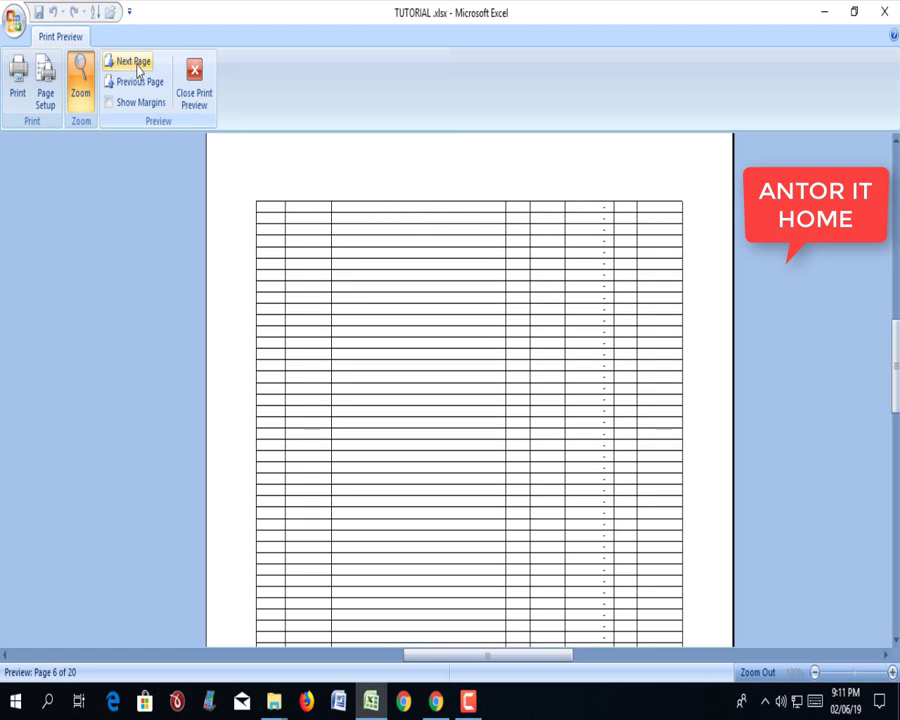
pyautogui.click(140, 67)
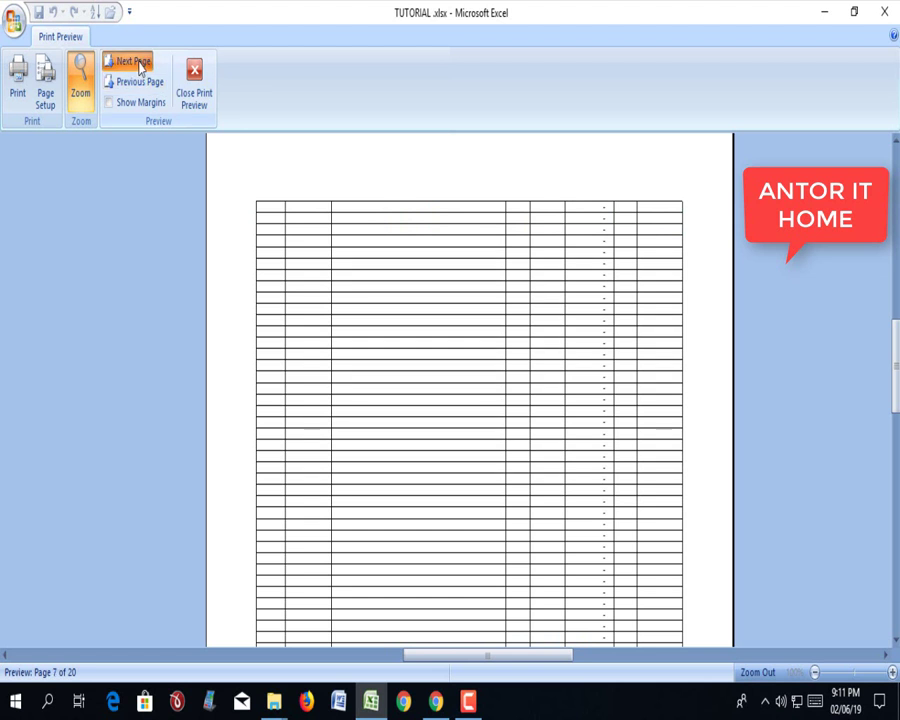
pyautogui.click(140, 67)
pyautogui.click(140, 67)
pyautogui.click(140, 67)
pyautogui.click(140, 67)
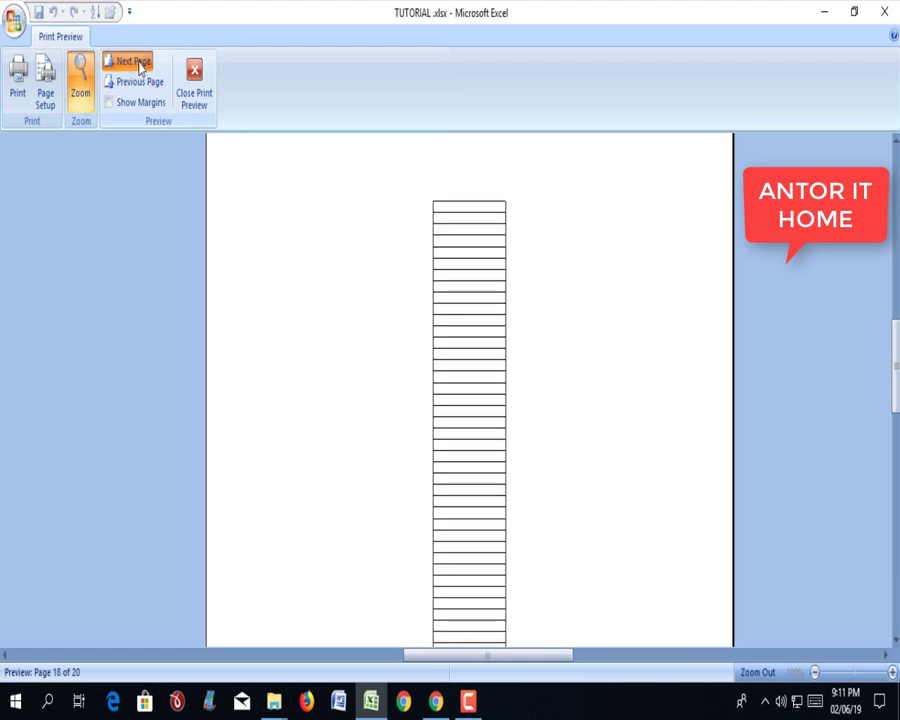
pyautogui.click(140, 67)
pyautogui.click(140, 67)
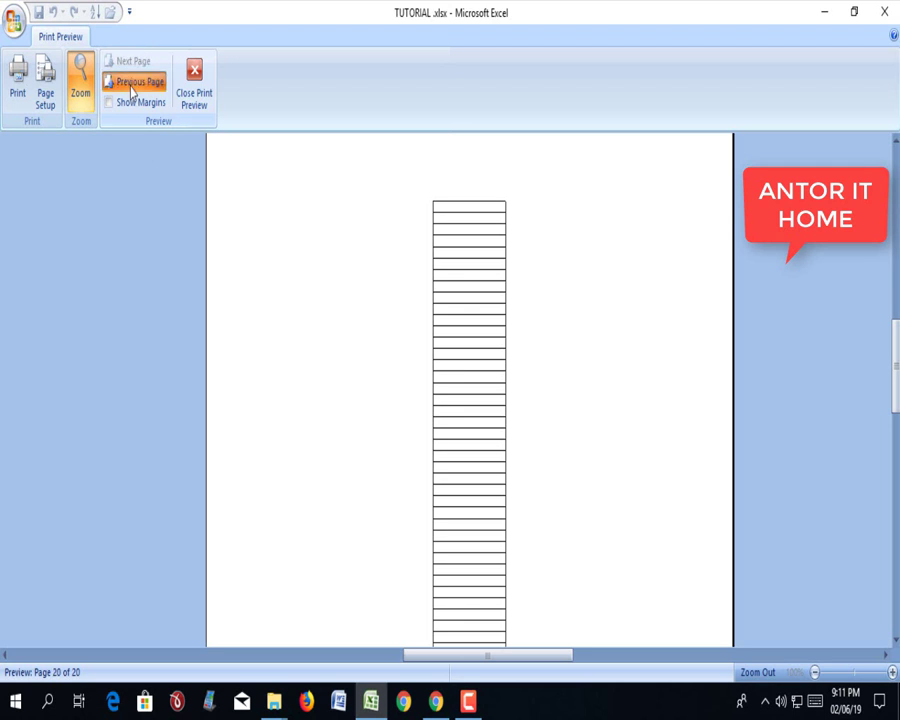
# Step back to page 1 and scroll to its header block and first item rows.
pyautogui.click(131, 89)
pyautogui.click(131, 89)
pyautogui.click(131, 89)
pyautogui.click(131, 89)
pyautogui.click(131, 89)
pyautogui.doubleClick(131, 89)
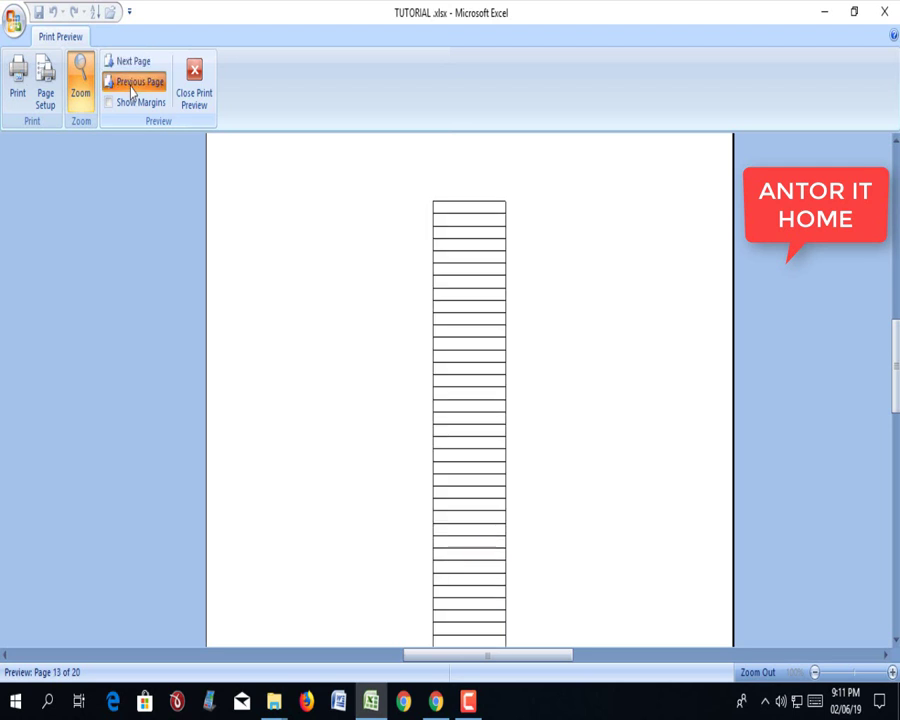
pyautogui.doubleClick(131, 89)
pyautogui.doubleClick(131, 89)
pyautogui.click(131, 89)
pyautogui.doubleClick(131, 89)
pyautogui.doubleClick(131, 89)
pyautogui.doubleClick(131, 89)
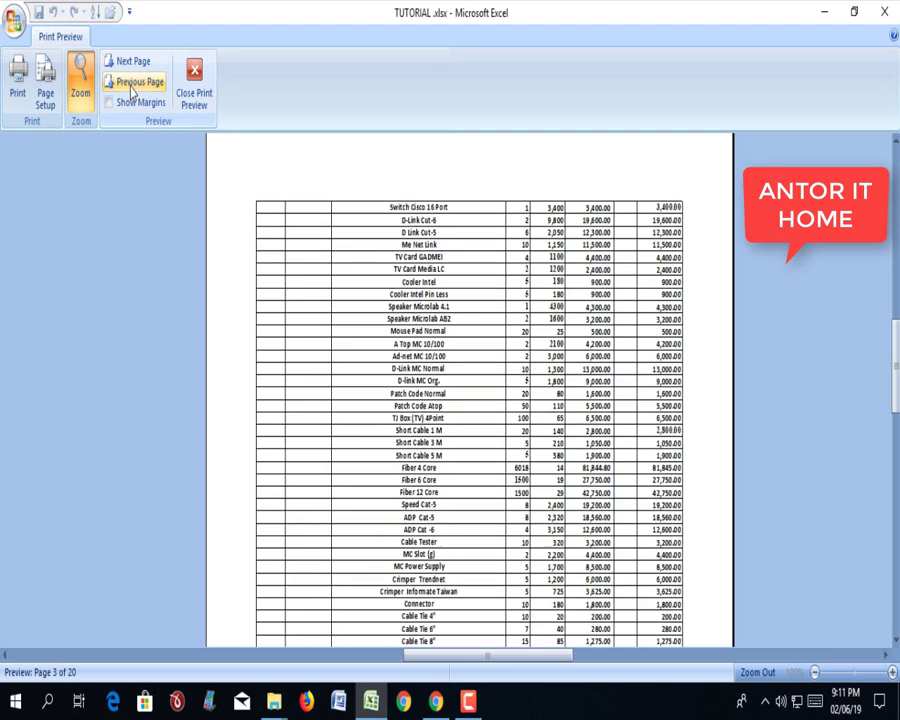
pyautogui.click(131, 89)
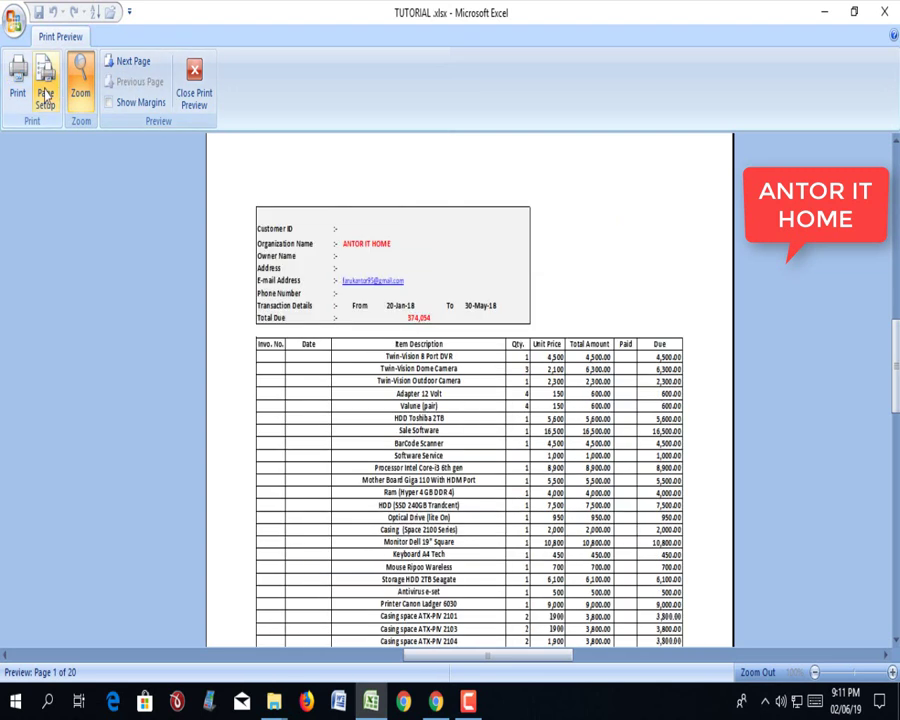
pyautogui.scroll(-3, 577, 398)
pyautogui.scroll(-5, 577, 398)
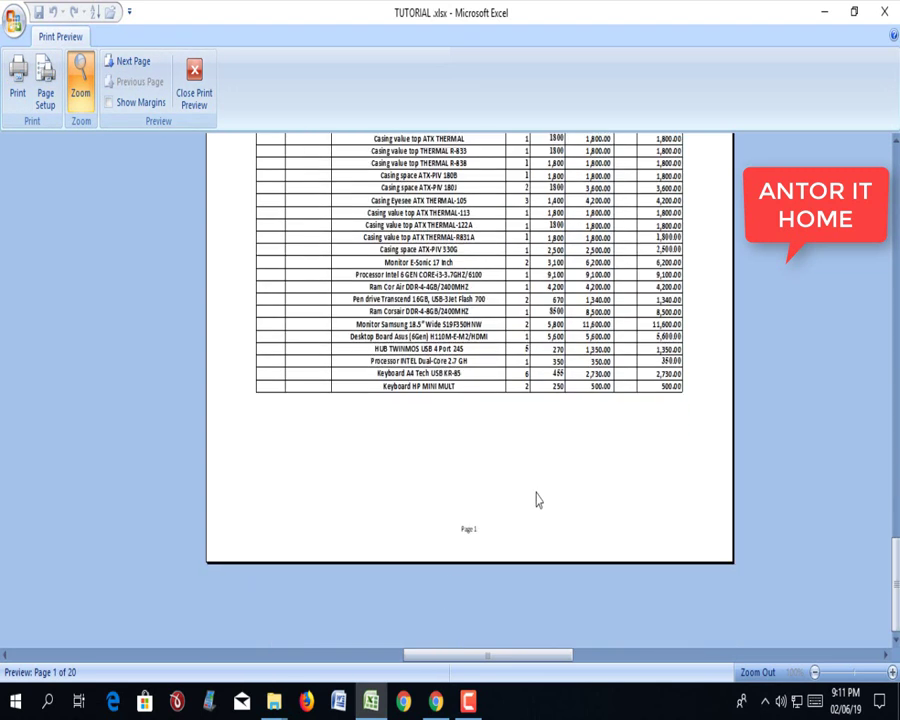
pyautogui.scroll(2, 645, 390)
pyautogui.scroll(2, 662, 410)
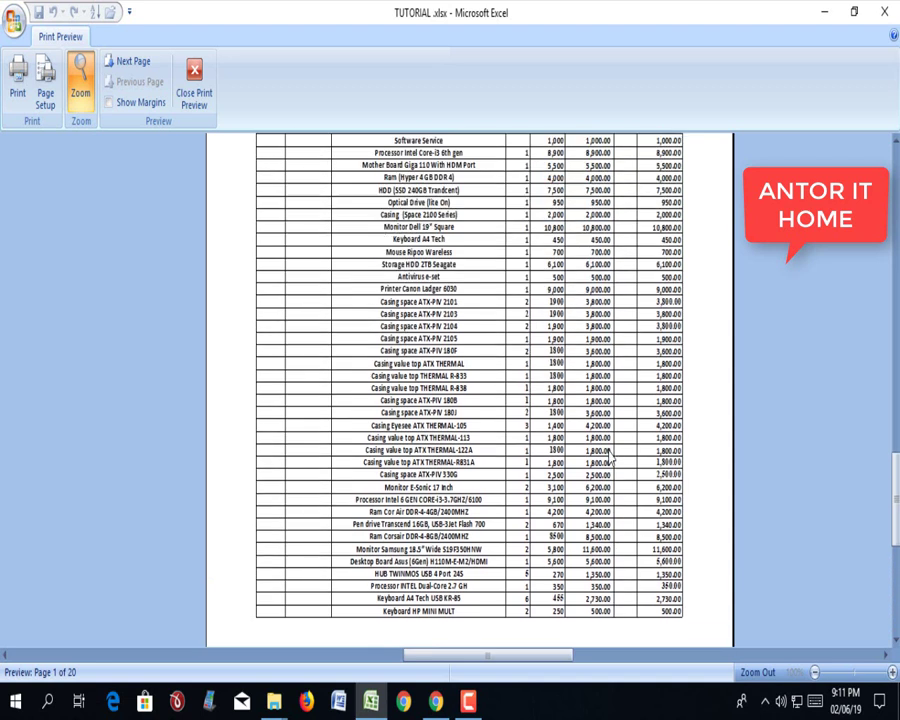
pyautogui.scroll(3, 341, 340)
pyautogui.scroll(4, 575, 345)
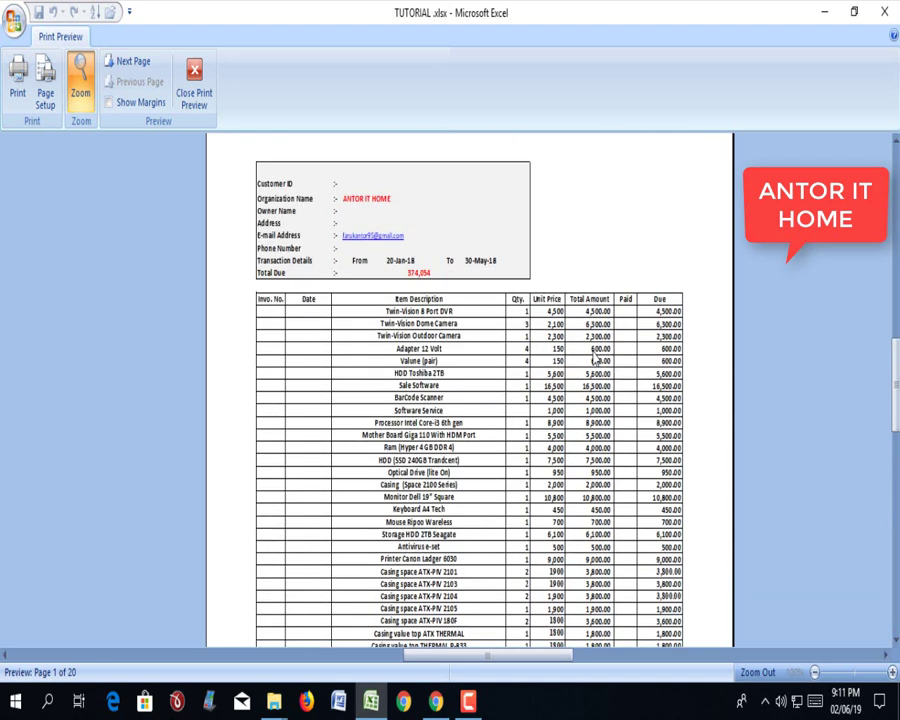
# Try scaling the ledger printout to 50% in Page Setup.
pyautogui.click(52, 85)
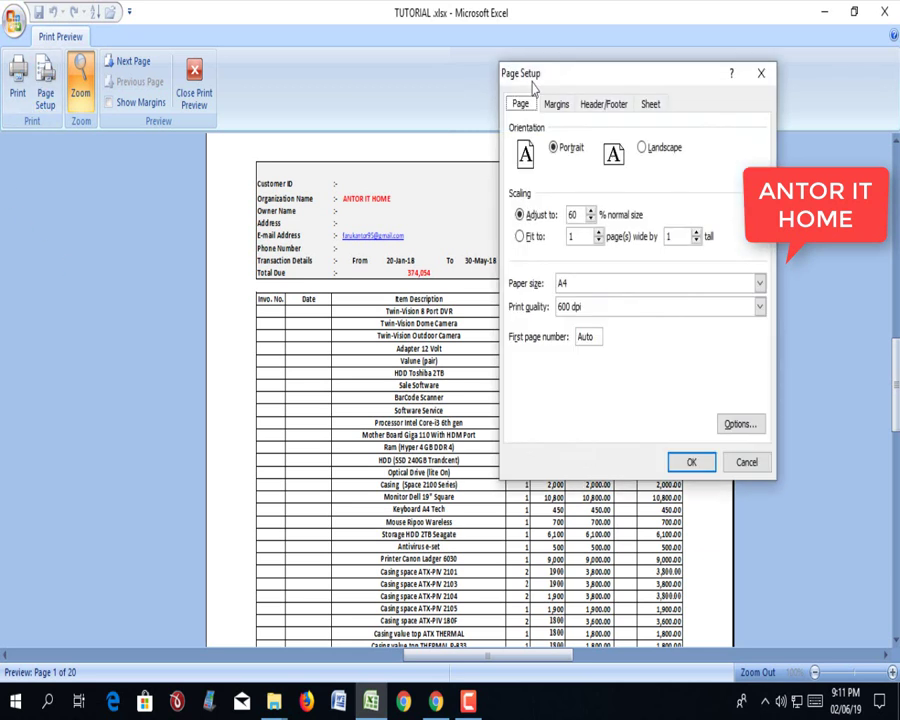
pyautogui.moveTo(530, 80)
pyautogui.mouseDown()
pyautogui.moveTo(36, 94)
pyautogui.moveTo(93, 139)
pyautogui.mouseUp()
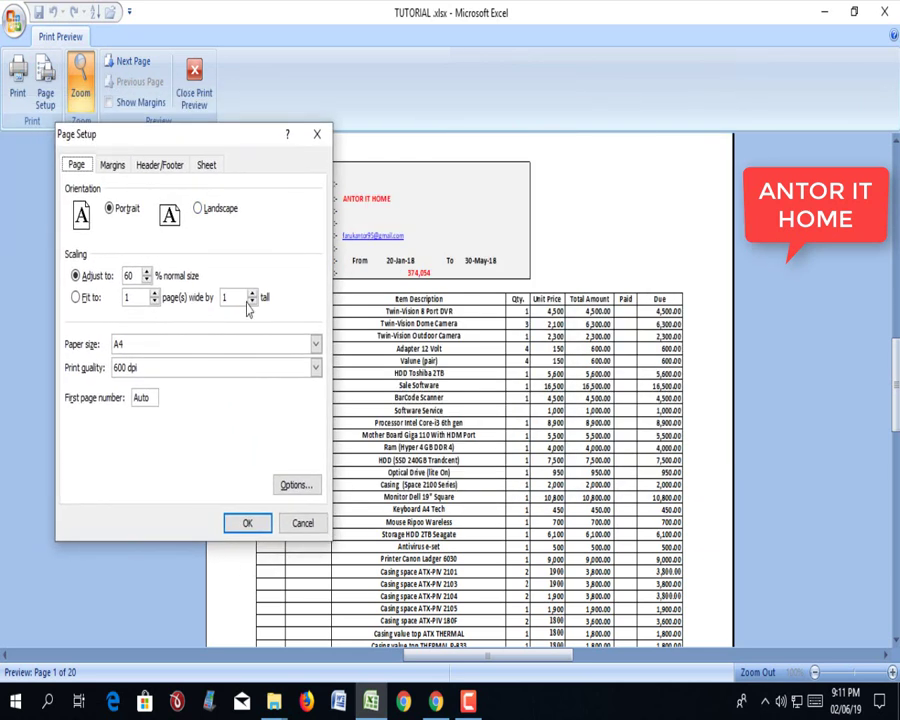
pyautogui.click(146, 280)
pyautogui.click(146, 280)
pyautogui.click(244, 522)
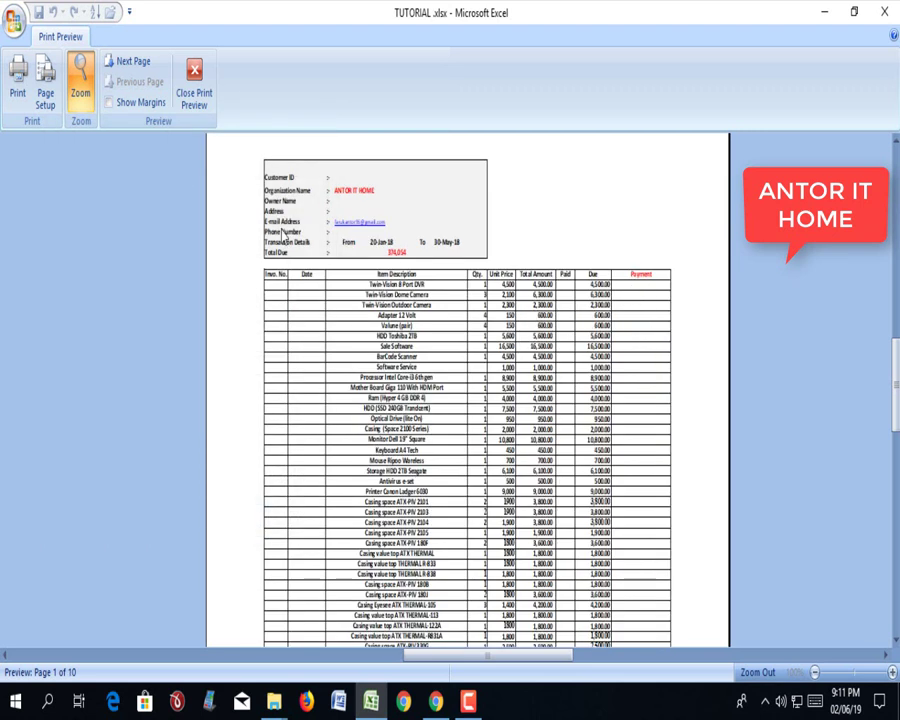
# Adjust the scaling percentage again, then try fitting to 1 page wide by 2 tall.
pyautogui.click(45, 95)
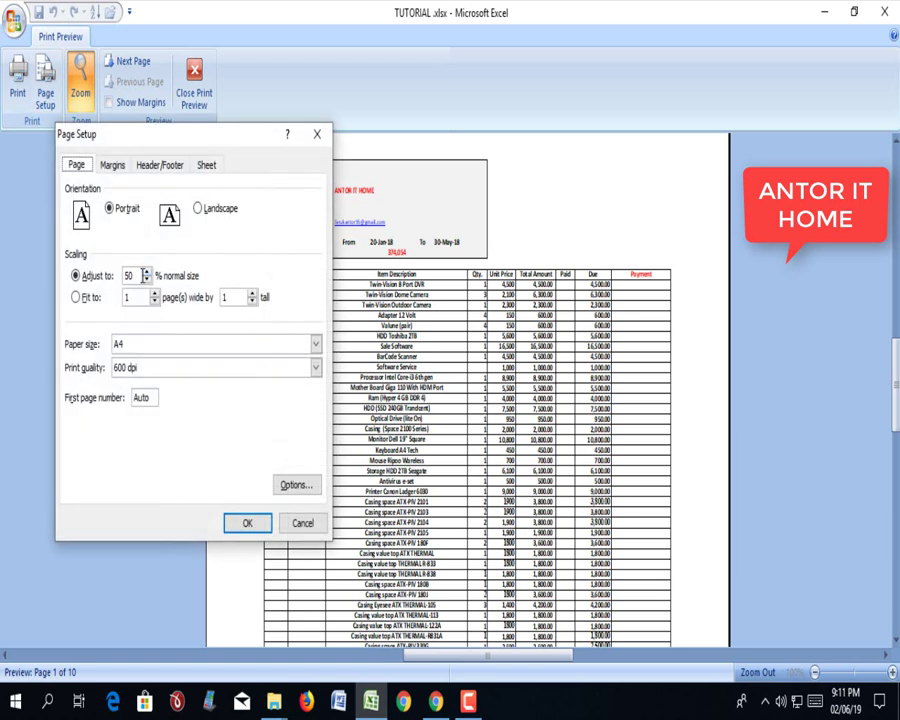
pyautogui.click(134, 277)
pyautogui.press('Return')
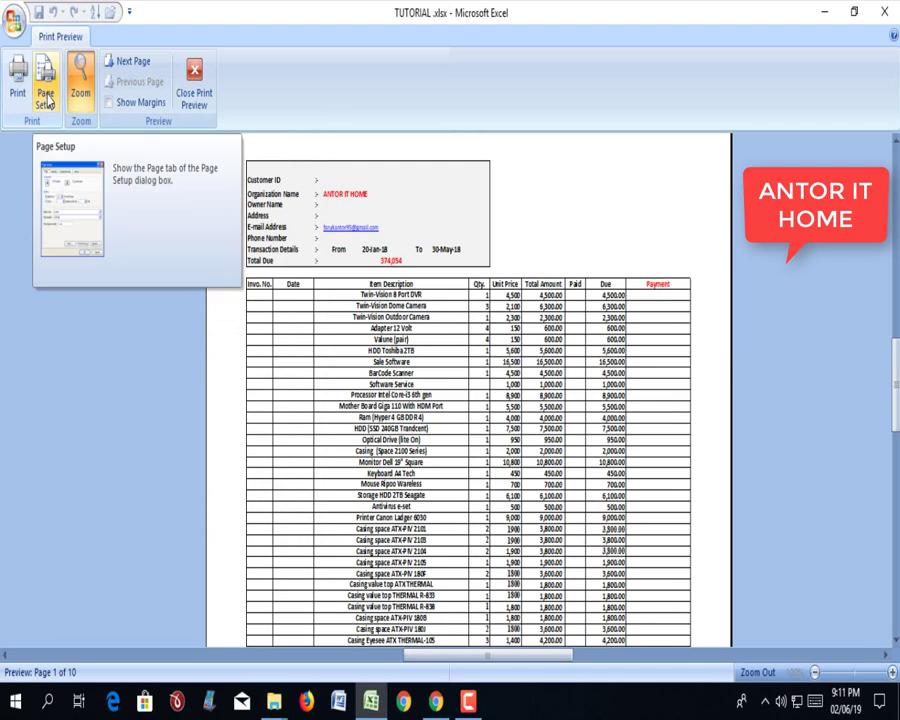
pyautogui.scroll(-3, 463, 320)
pyautogui.scroll(-2, 463, 330)
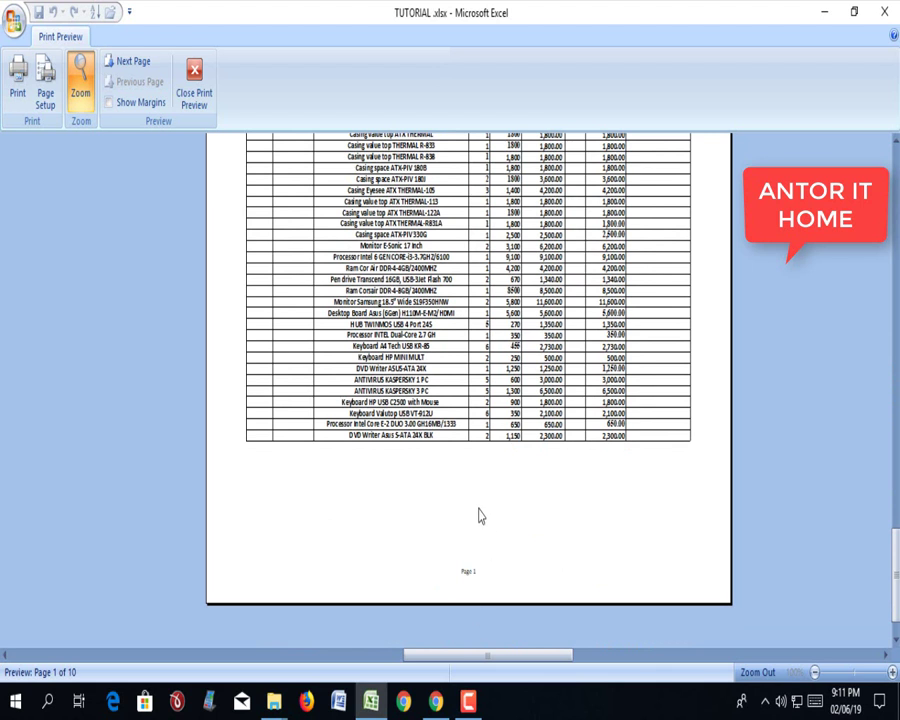
pyautogui.click(44, 90)
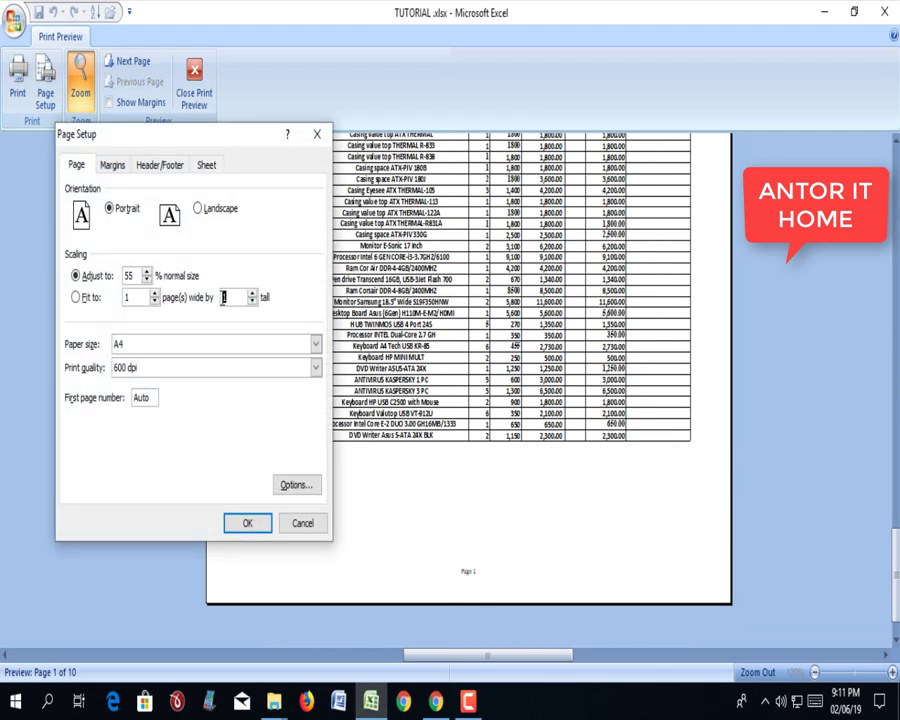
pyautogui.press('Return')
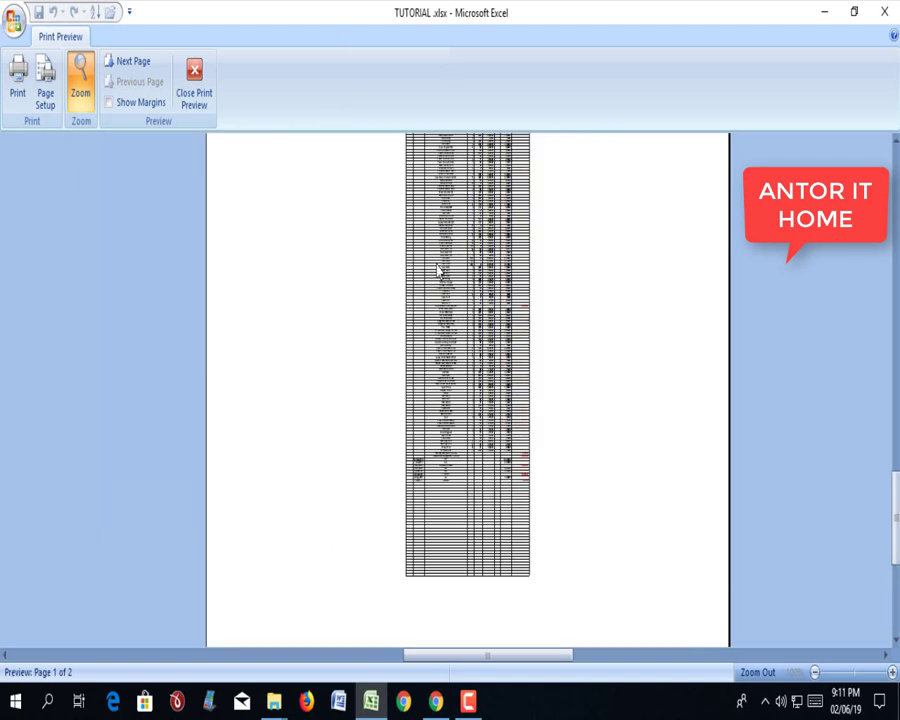
pyautogui.scroll(3, 466, 262)
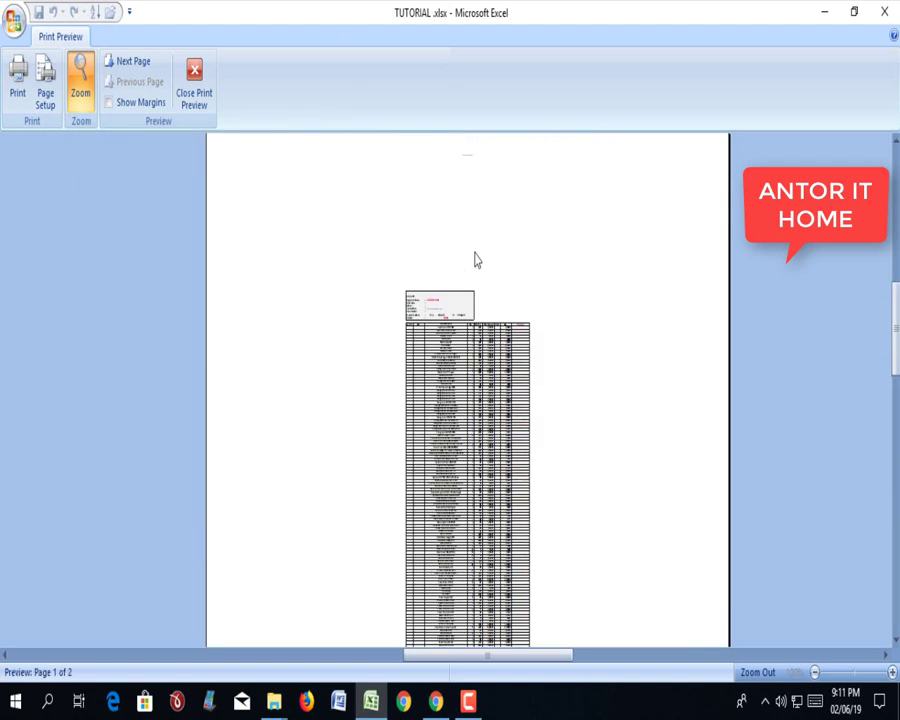
# Set the scaling to 55% normal size and apply it.
pyautogui.click(44, 90)
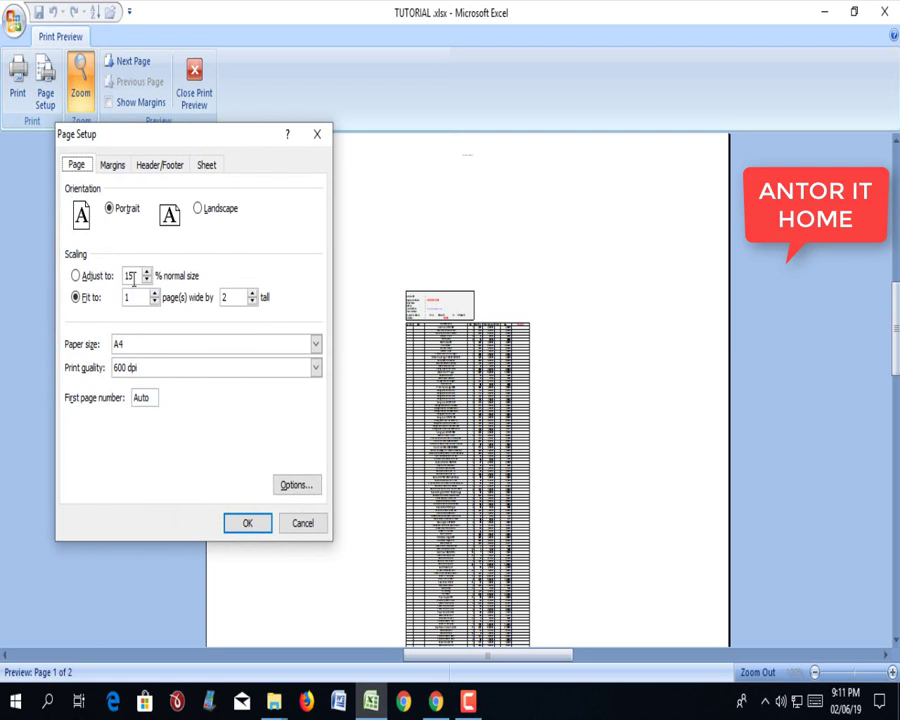
pyautogui.moveTo(133, 281); pyautogui.dragTo(125, 276)
pyautogui.write('15')
pyautogui.press('Return')
# Scroll page 1 of 10 to check the header, ledger table and footer, then reopen Page Setup.
pyautogui.scroll(-3, 544, 344)
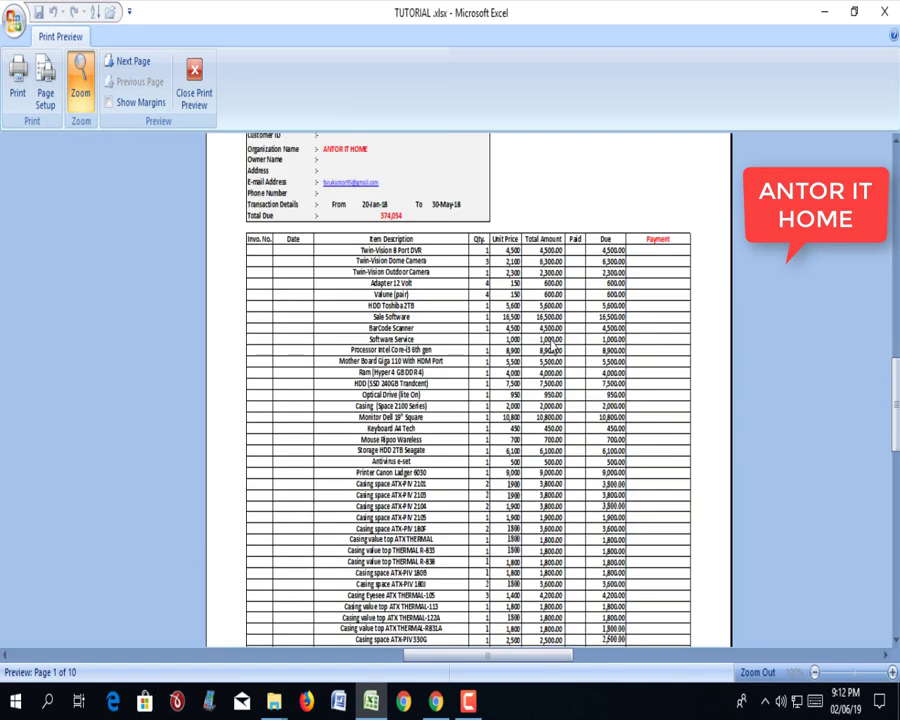
pyautogui.scroll(-5, 544, 344)
pyautogui.scroll(-4, 308, 373)
pyautogui.scroll(3, 308, 373)
pyautogui.scroll(2, 537, 296)
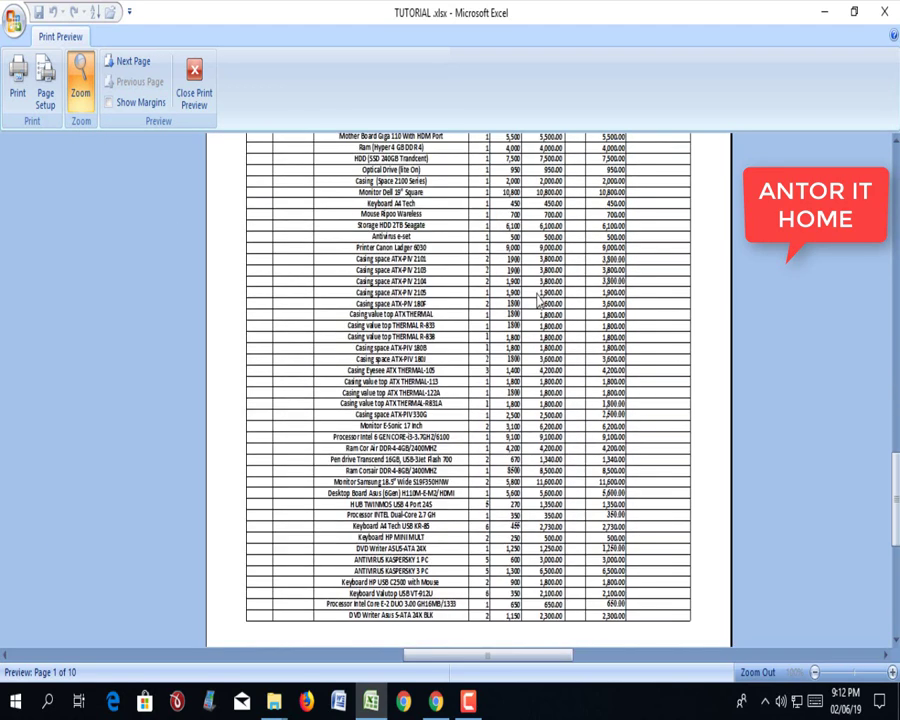
pyautogui.scroll(3, 537, 296)
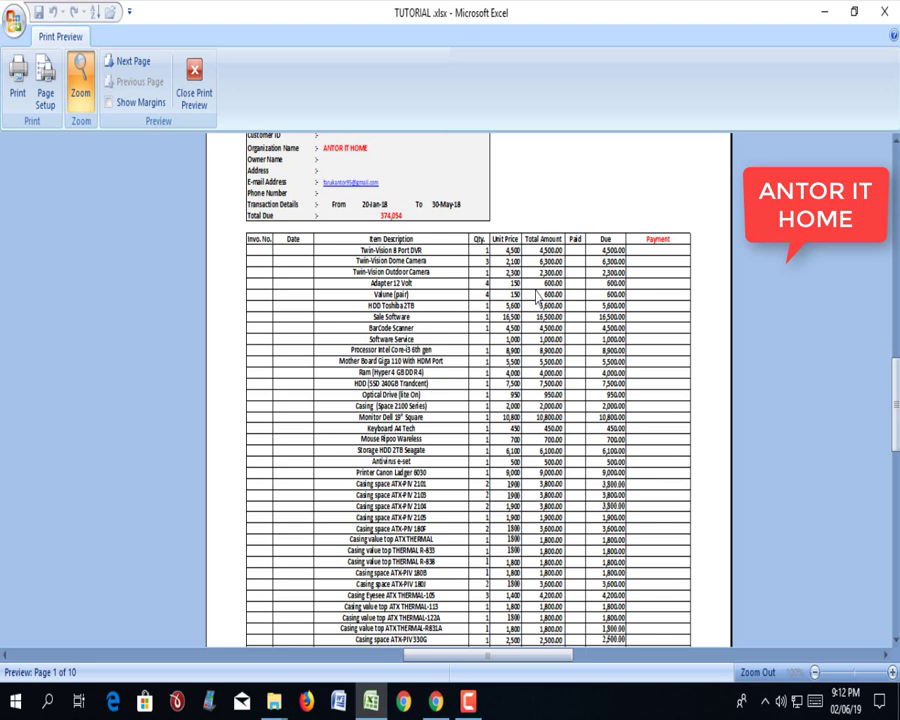
pyautogui.scroll(2, 470, 355)
pyautogui.scroll(3, 514, 306)
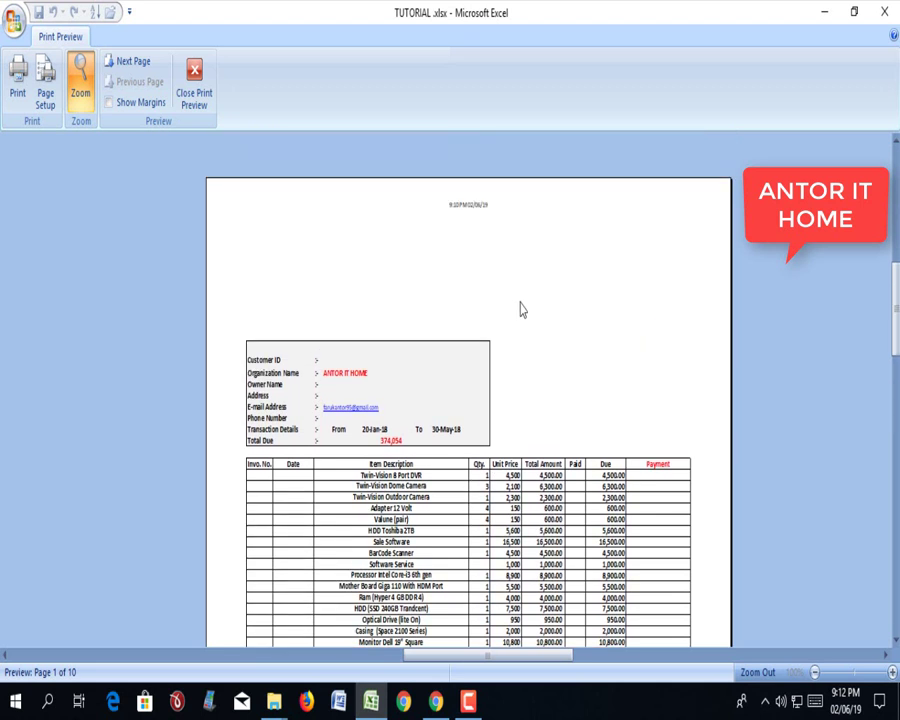
pyautogui.scroll(-1, 235, 237)
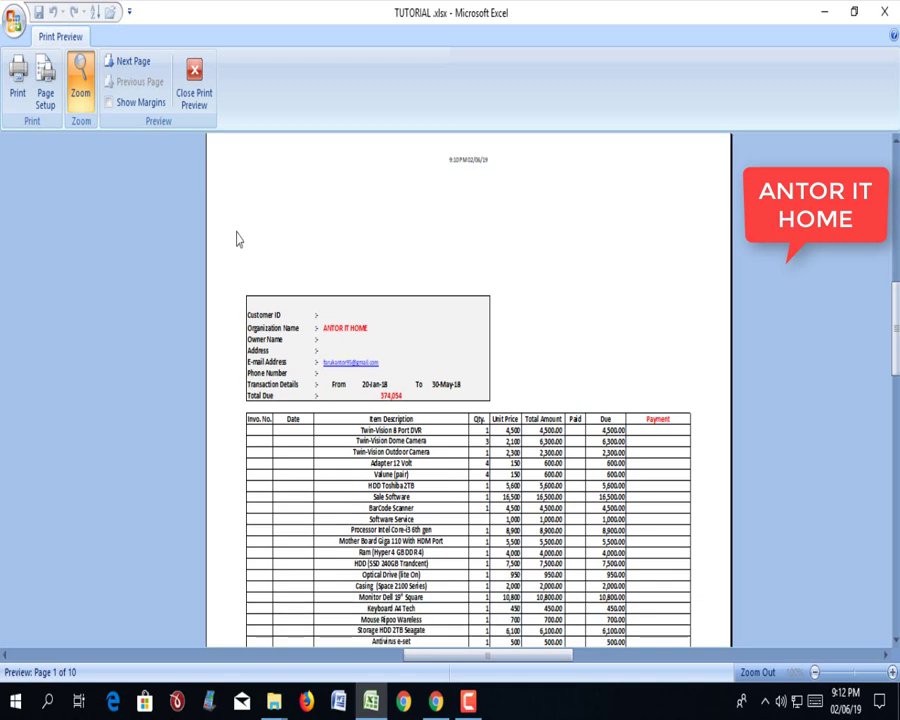
pyautogui.scroll(-5, 437, 200)
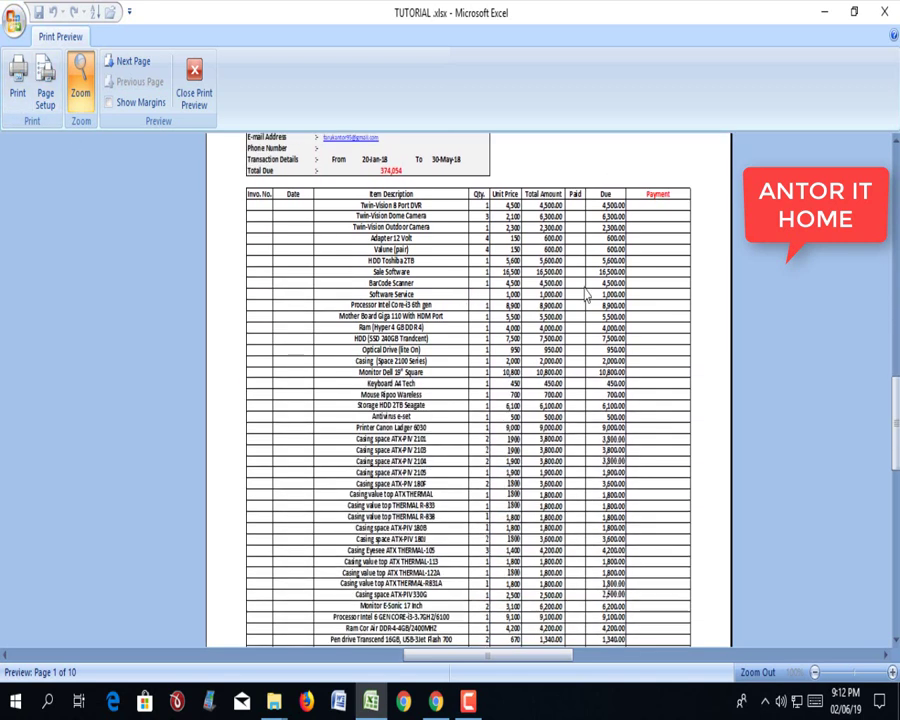
pyautogui.scroll(-5, 670, 440)
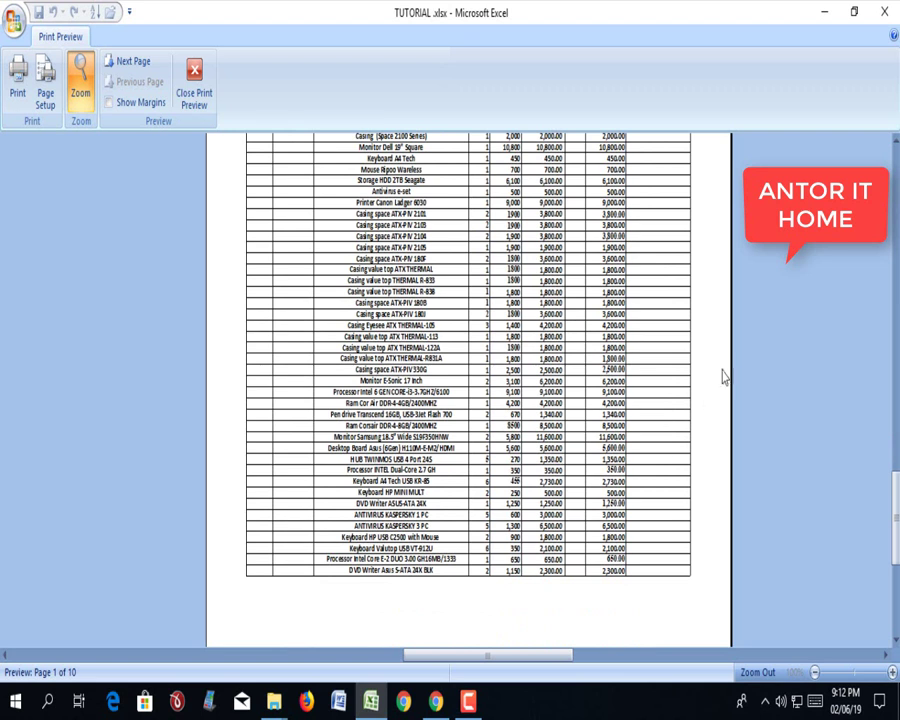
pyautogui.scroll(-3, 305, 425)
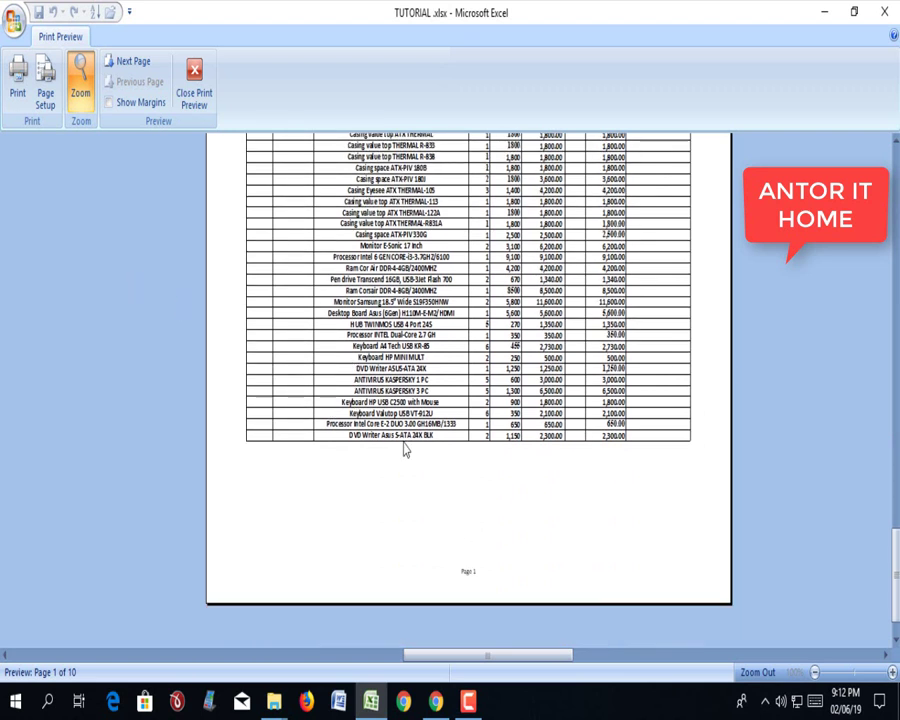
pyautogui.scroll(6, 405, 450)
pyautogui.scroll(1, 440, 400)
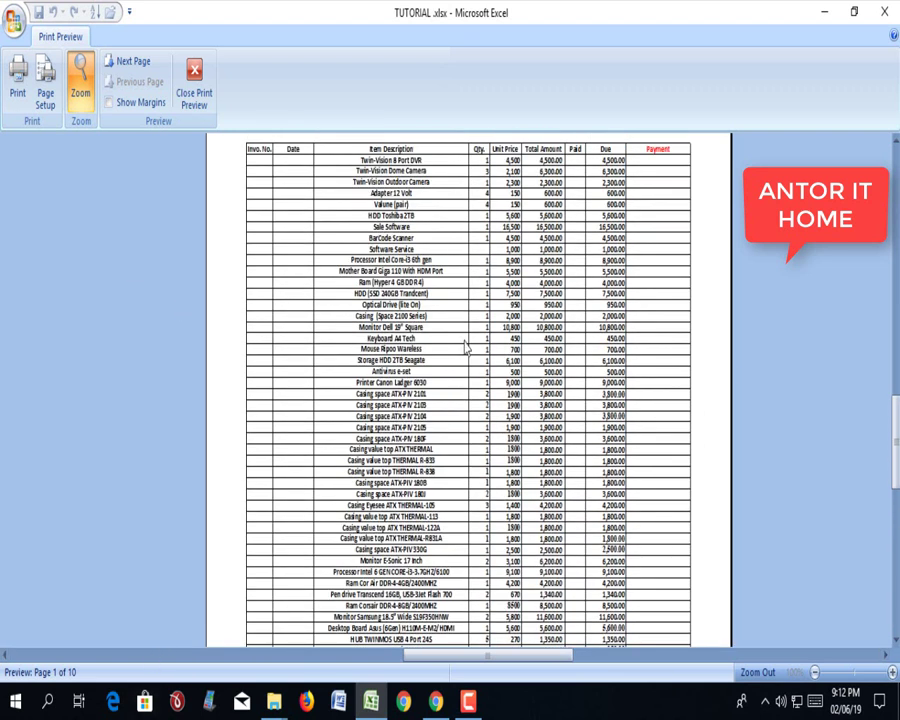
pyautogui.scroll(-3, 465, 347)
pyautogui.click(45, 95)
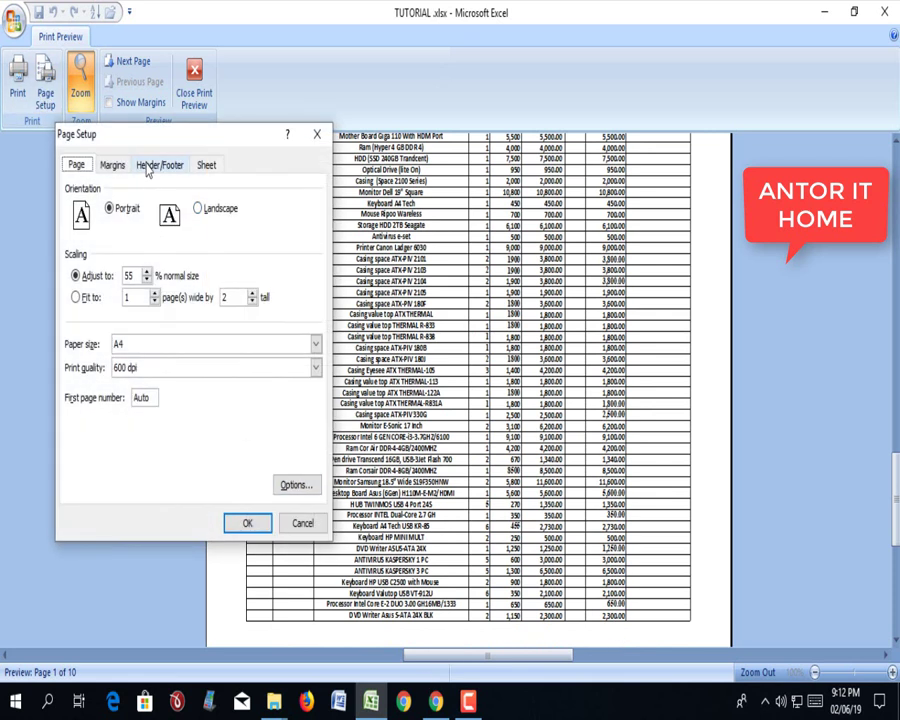
# Add vertical centring so the ledger prints centred both horizontally and vertically on the page.
pyautogui.click(112, 165)
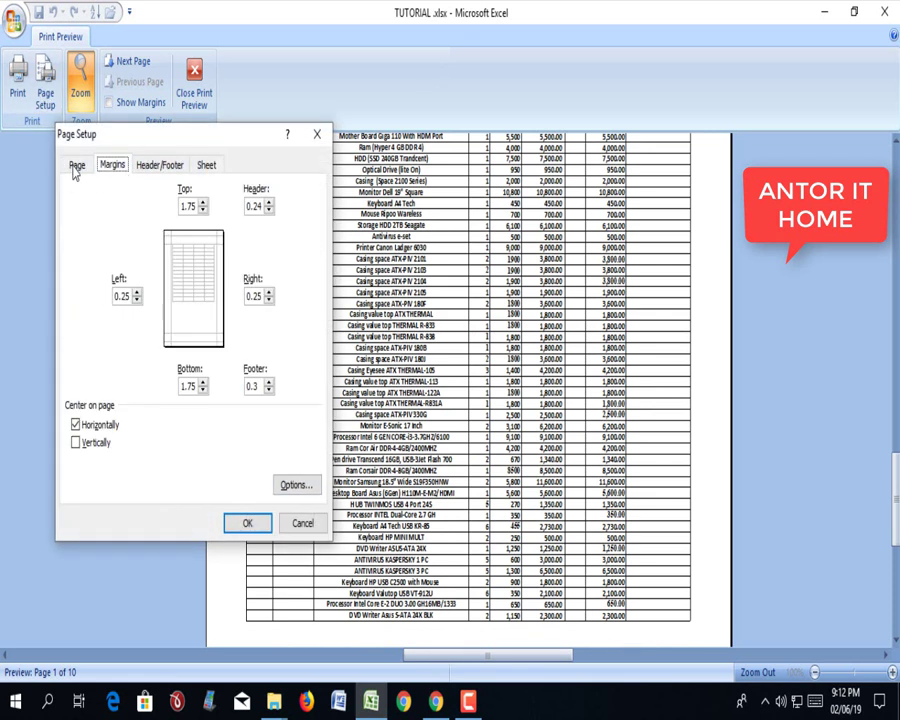
pyautogui.click(76, 165)
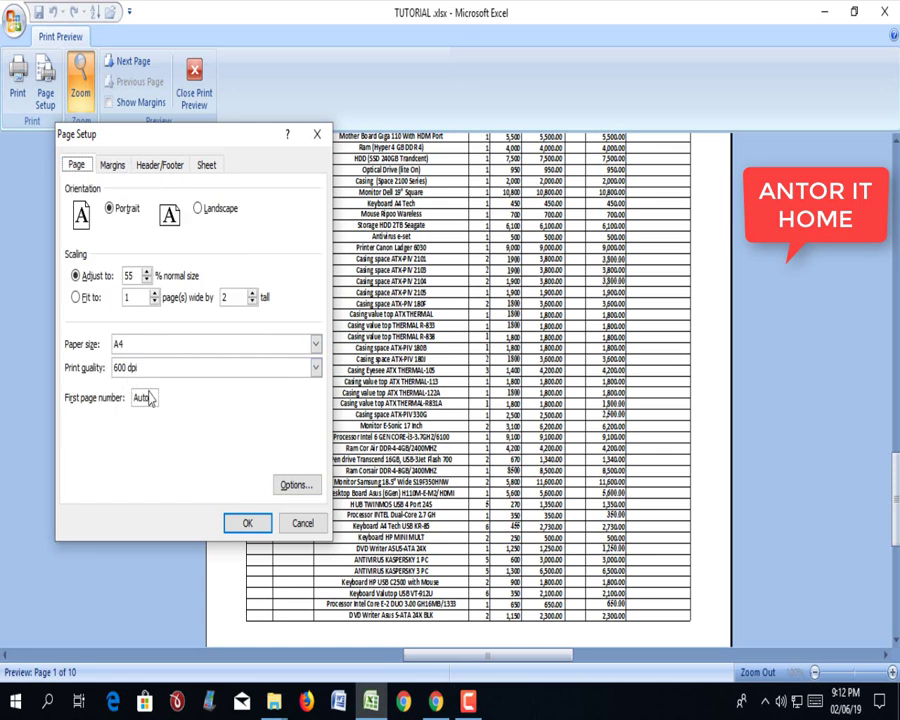
pyautogui.click(113, 167)
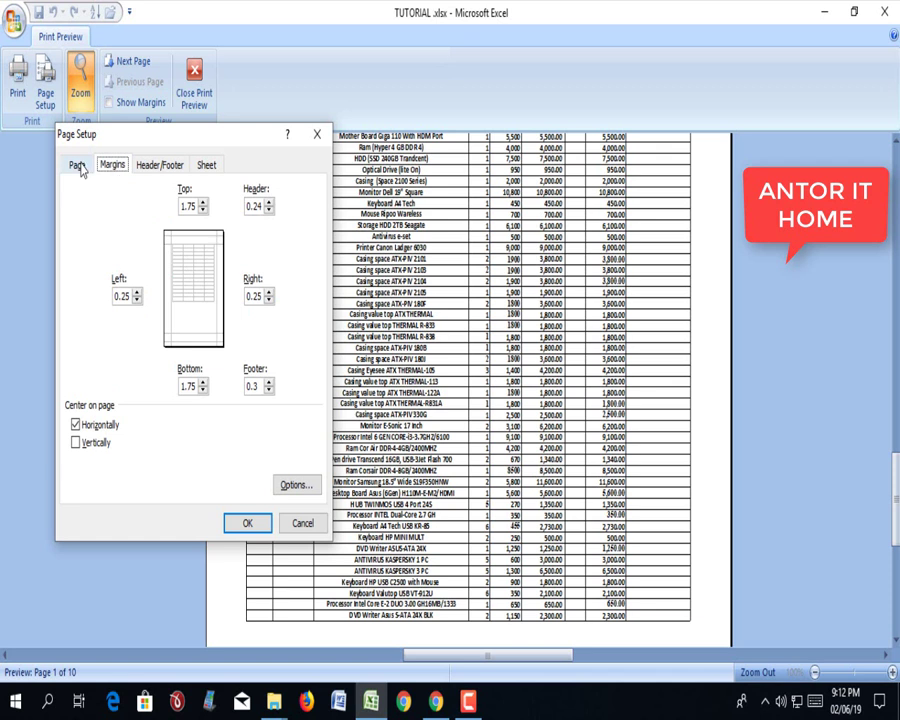
pyautogui.click(78, 166)
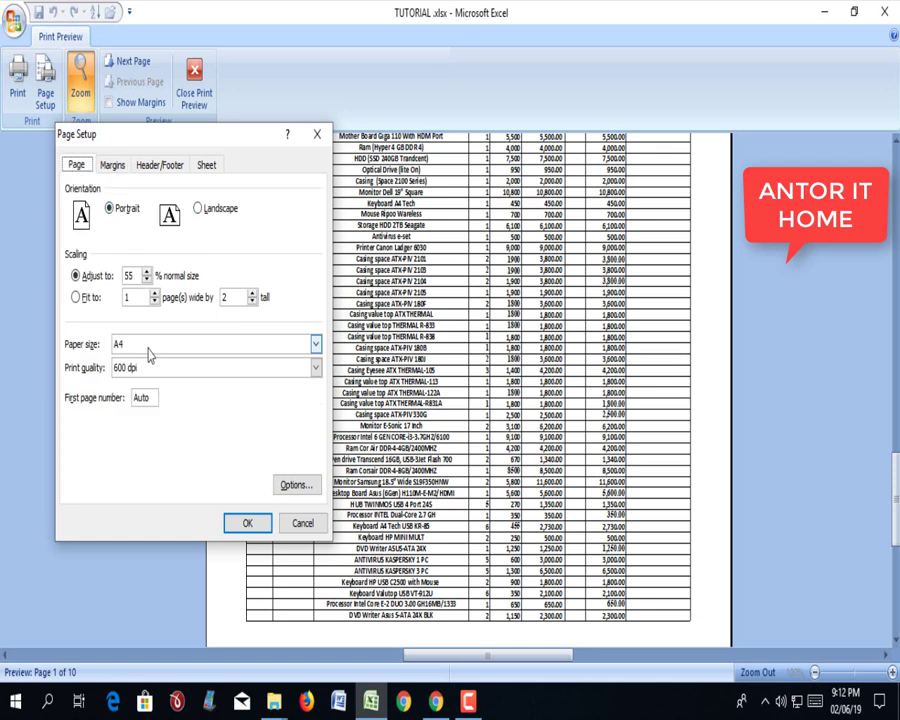
pyautogui.click(120, 171)
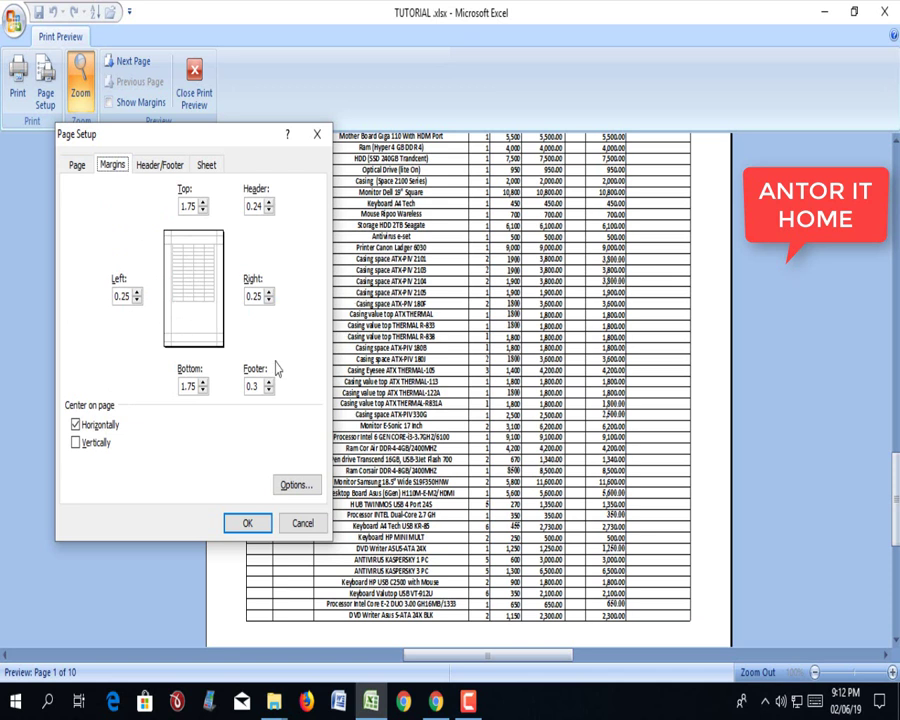
pyautogui.click(76, 443)
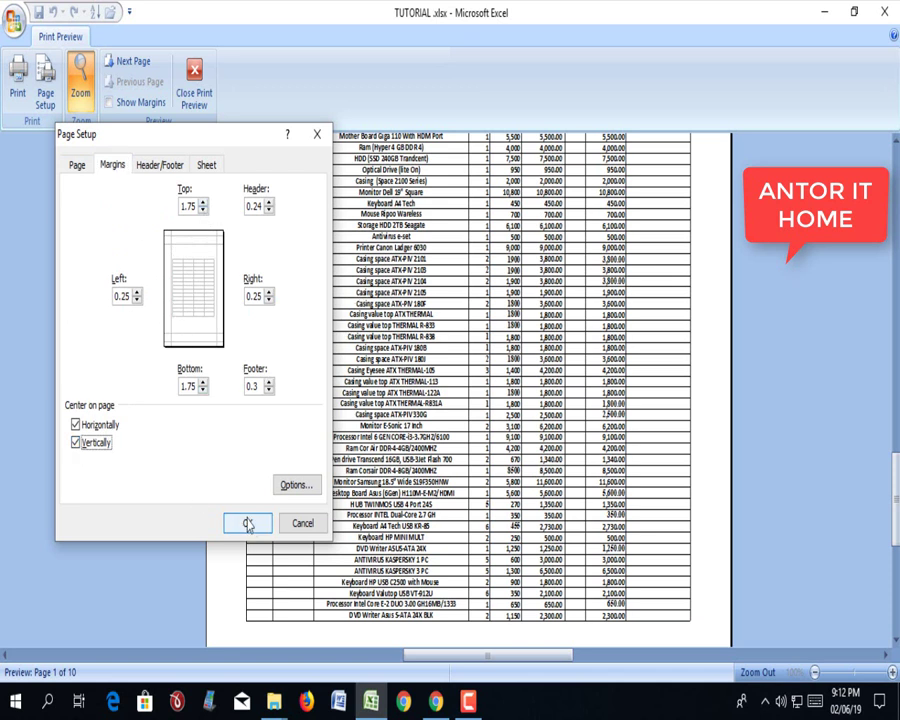
pyautogui.click(245, 523)
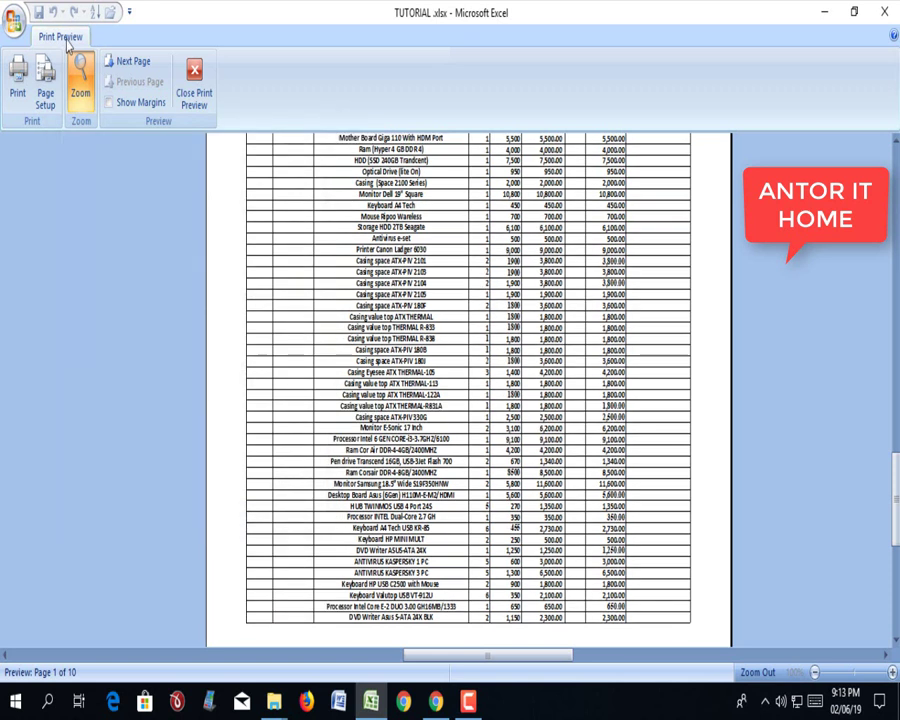
pyautogui.click(45, 88)
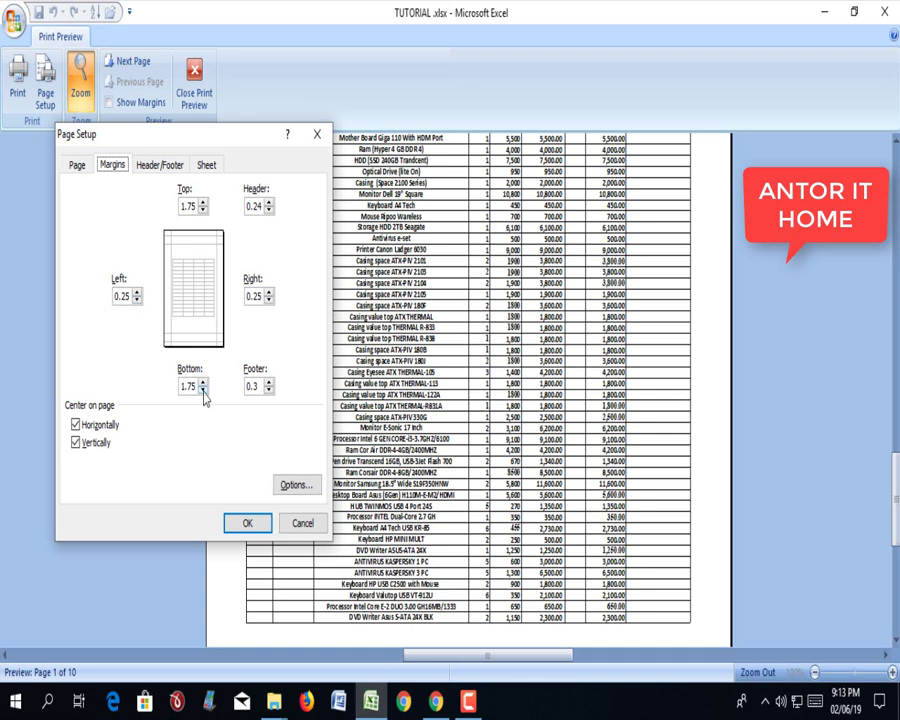
# Lower the bottom margin, trying a value of 0.3, and check the result in the preview.
pyautogui.click(203, 390)
pyautogui.click(244, 520)
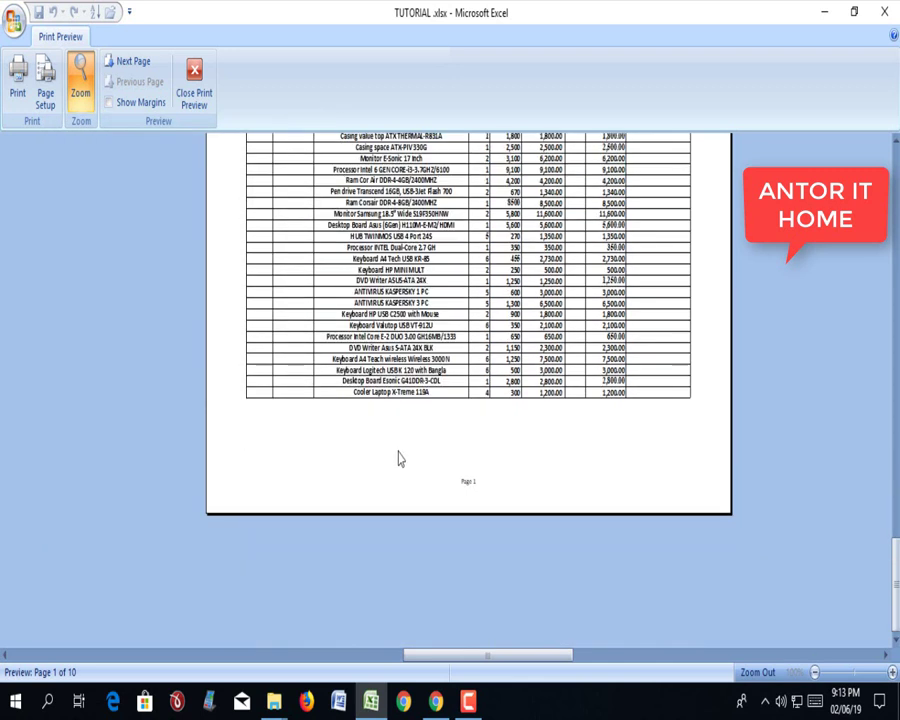
pyautogui.scroll(5, 371, 394)
pyautogui.scroll(2, 381, 363)
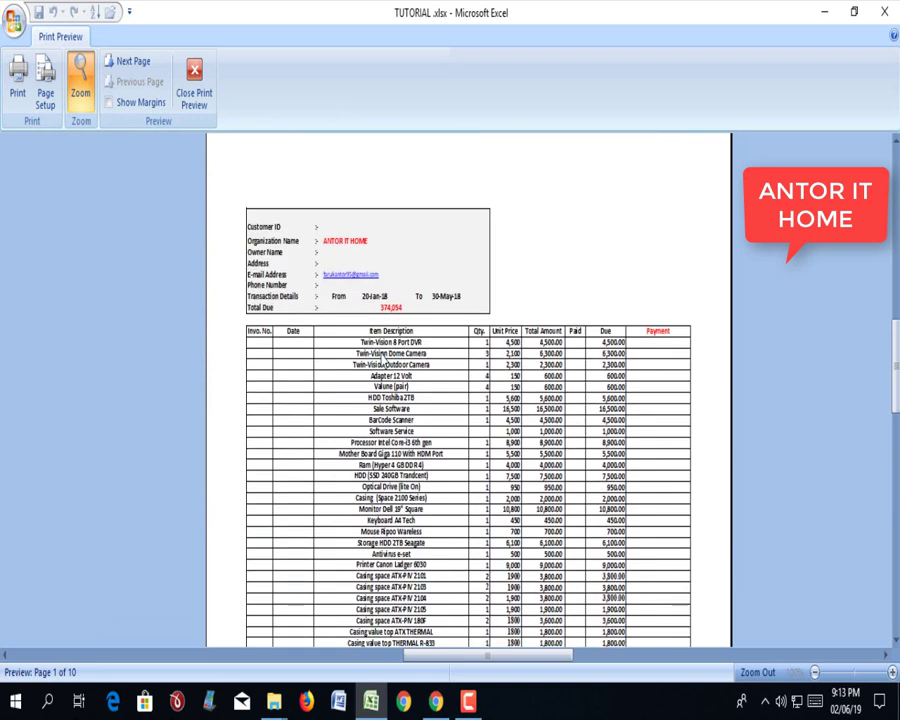
pyautogui.scroll(-3, 243, 533)
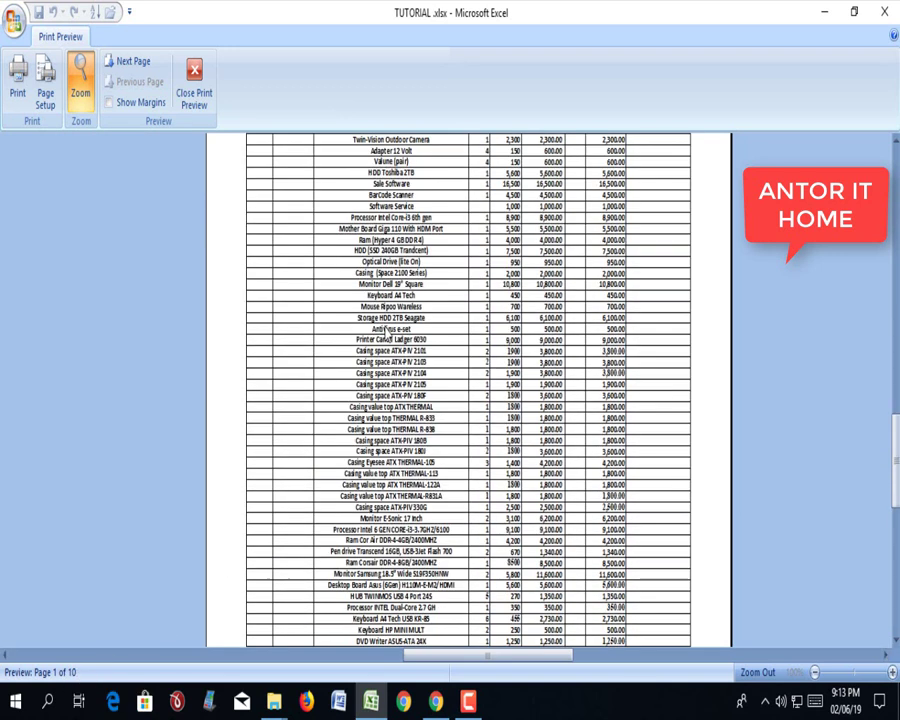
pyautogui.click(45, 93)
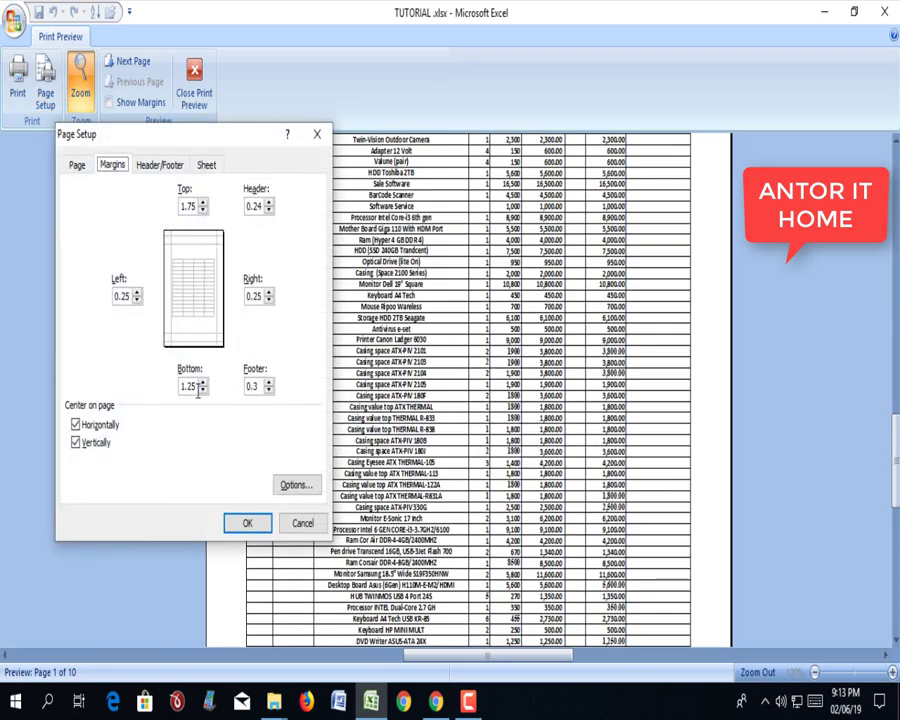
pyautogui.click(203, 388)
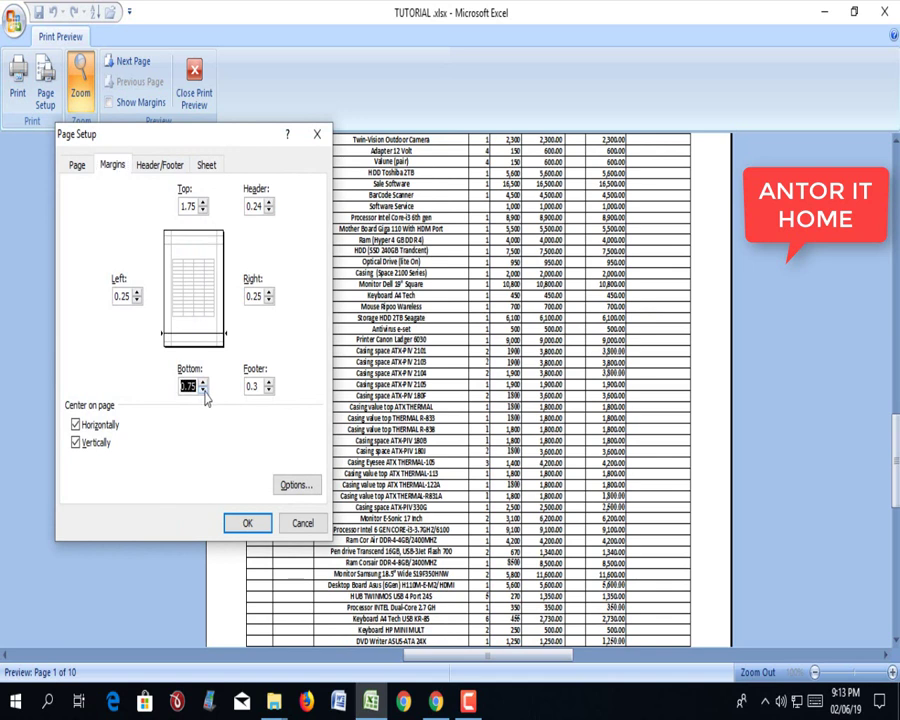
pyautogui.write('0.3')
pyautogui.click(243, 520)
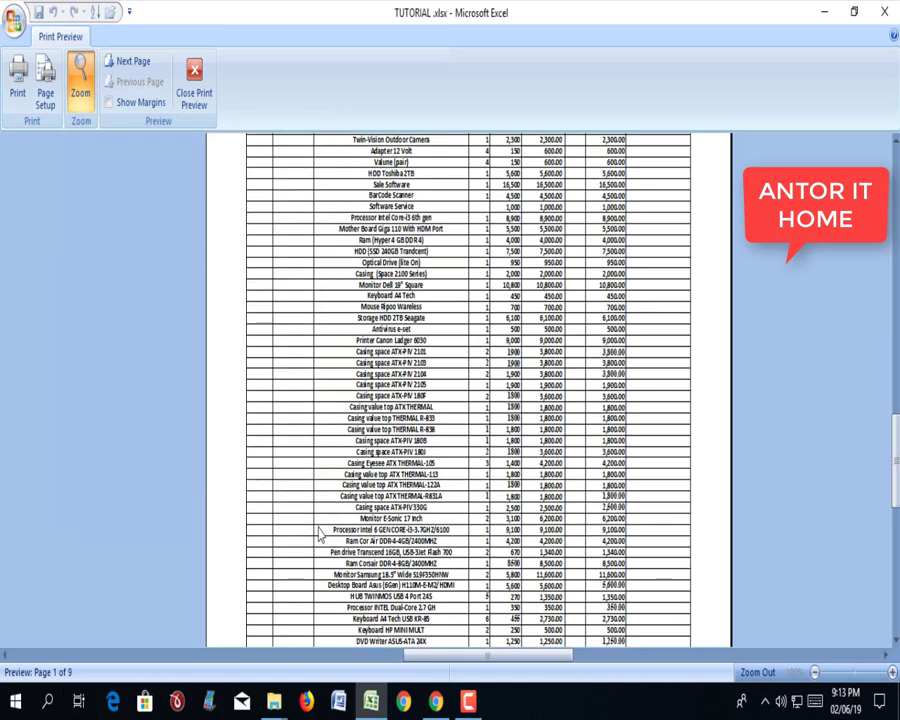
pyautogui.scroll(-3, 492, 552)
pyautogui.scroll(5, 480, 520)
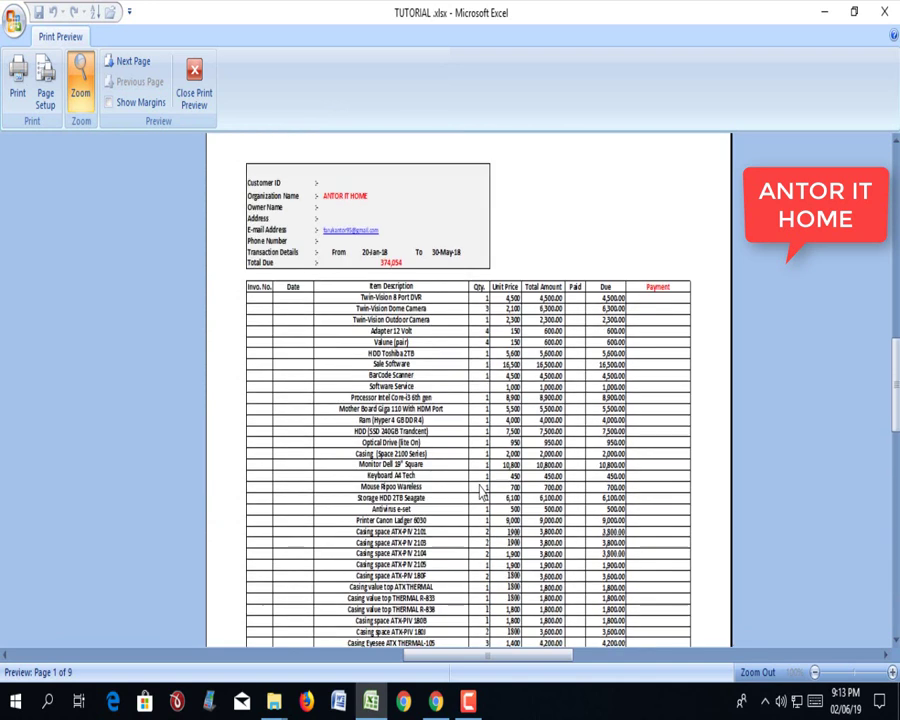
pyautogui.scroll(2, 465, 395)
pyautogui.scroll(-1, 456, 385)
pyautogui.scroll(-4, 451, 405)
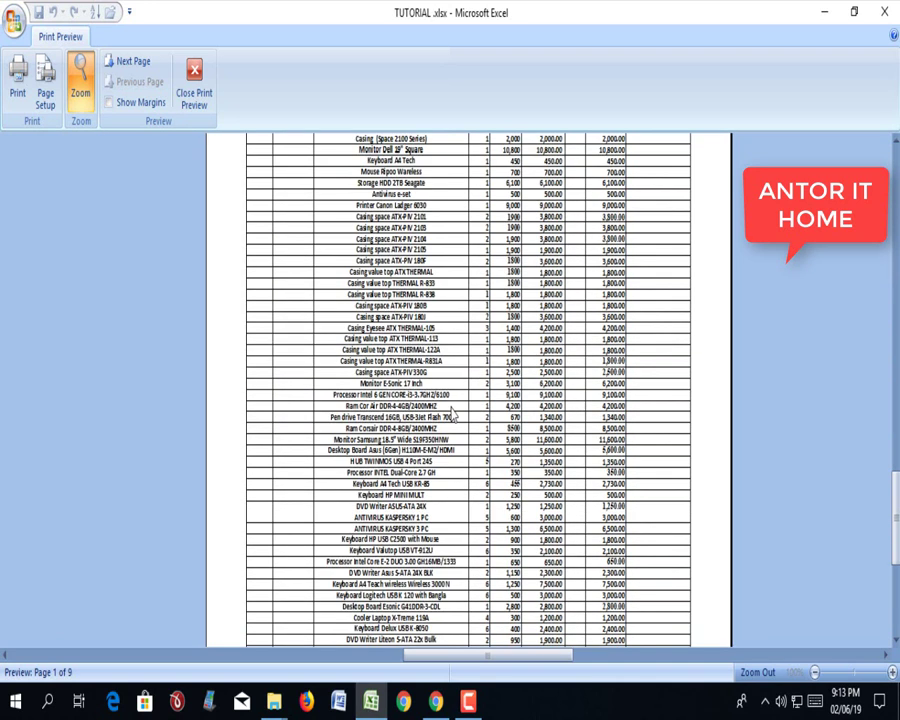
pyautogui.scroll(-2, 451, 405)
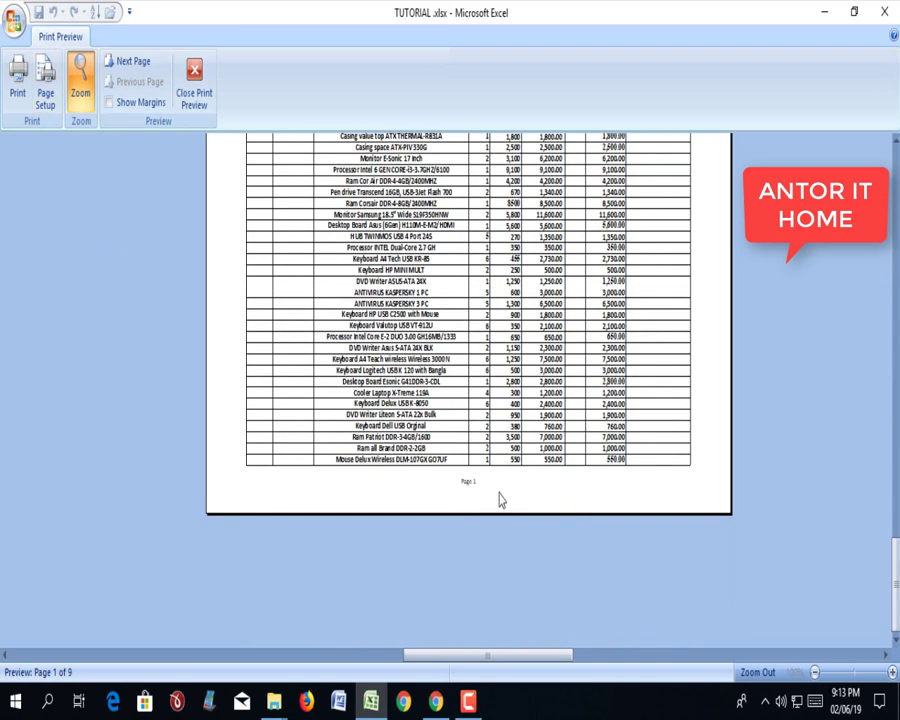
# Try a 0.5 bottom margin, then settle on 1 so the preview totals 9 pages.
pyautogui.click(45, 85)
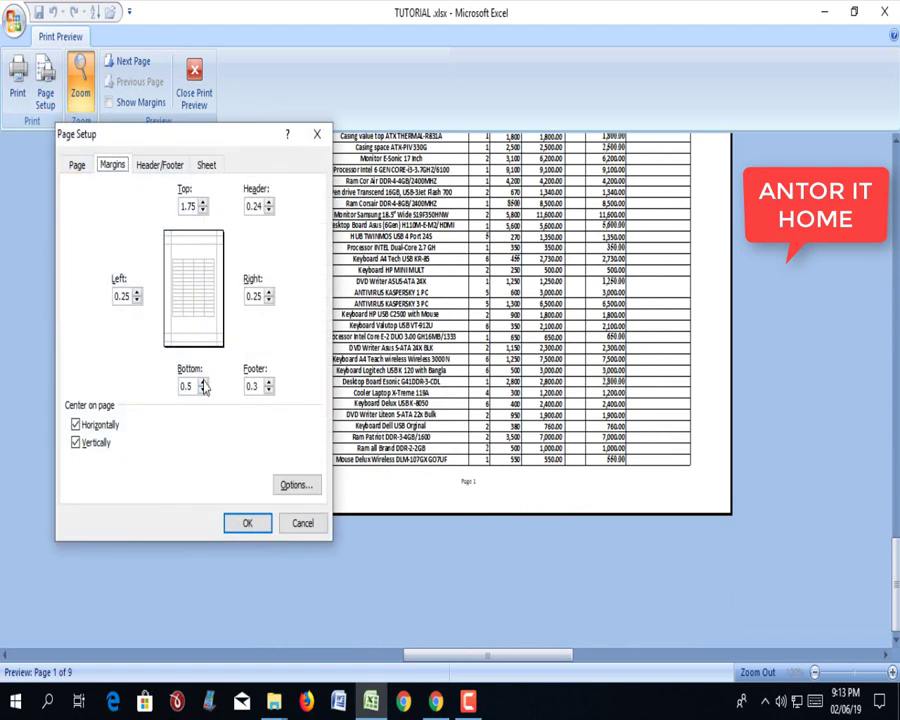
pyautogui.click(203, 385)
pyautogui.click(245, 522)
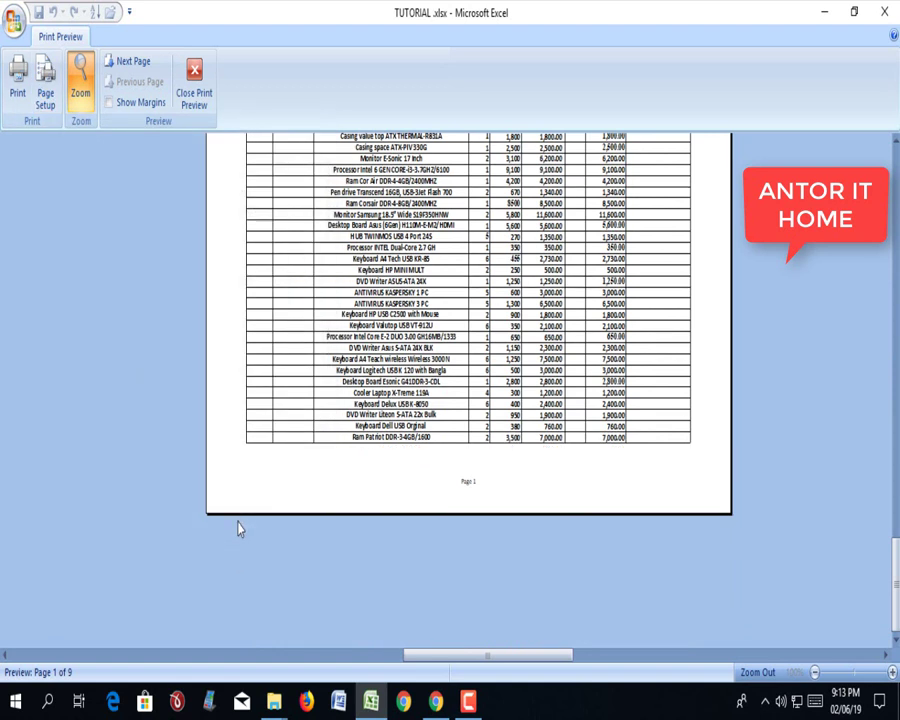
pyautogui.click(45, 85)
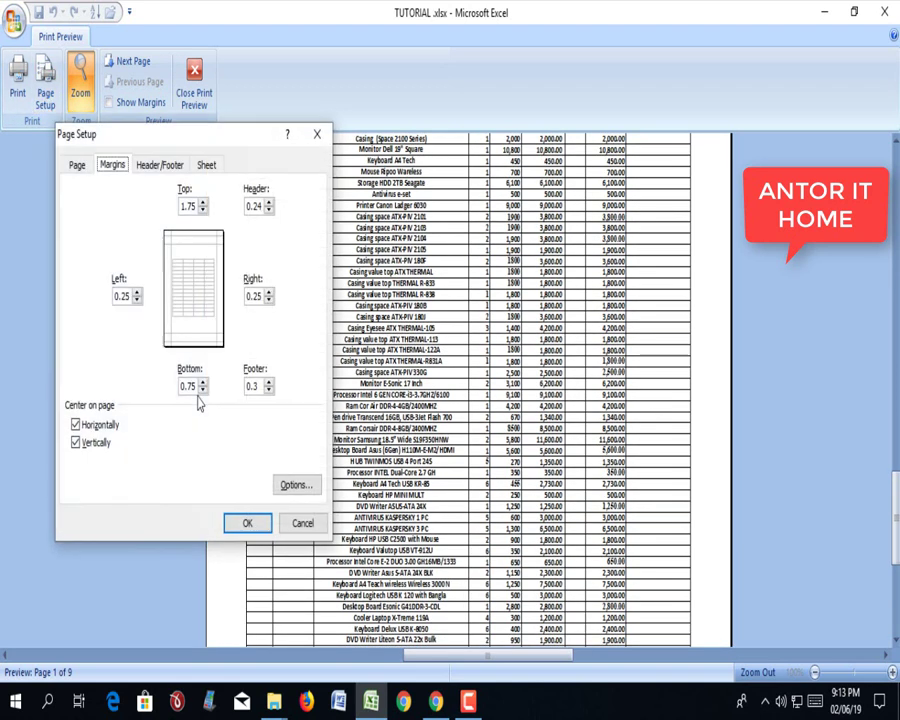
pyautogui.click(204, 389)
pyautogui.click(203, 389)
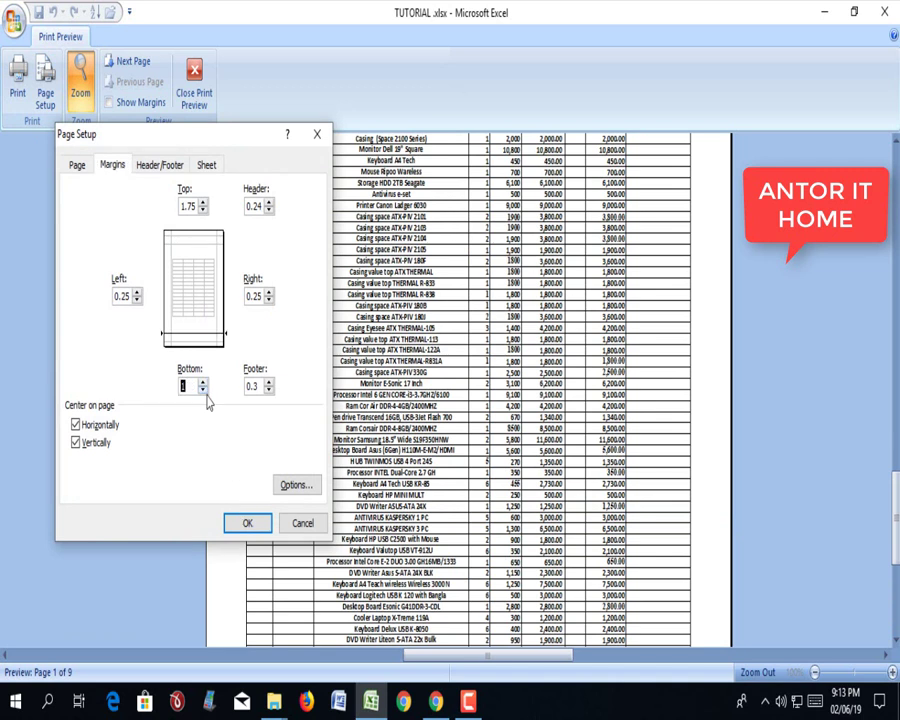
pyautogui.click(203, 389)
pyautogui.click(244, 523)
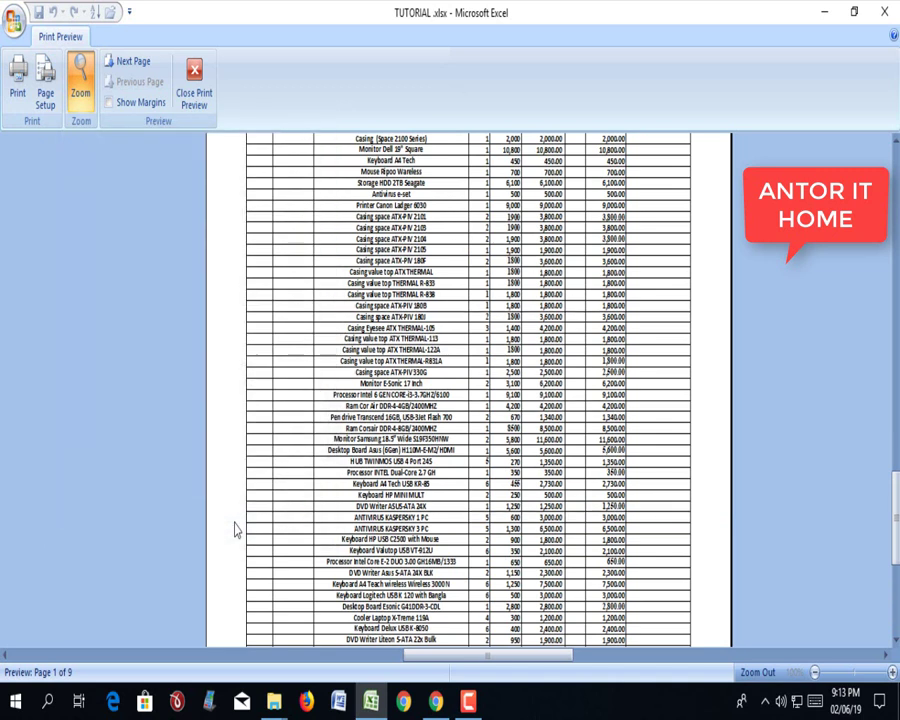
pyautogui.click(38, 108)
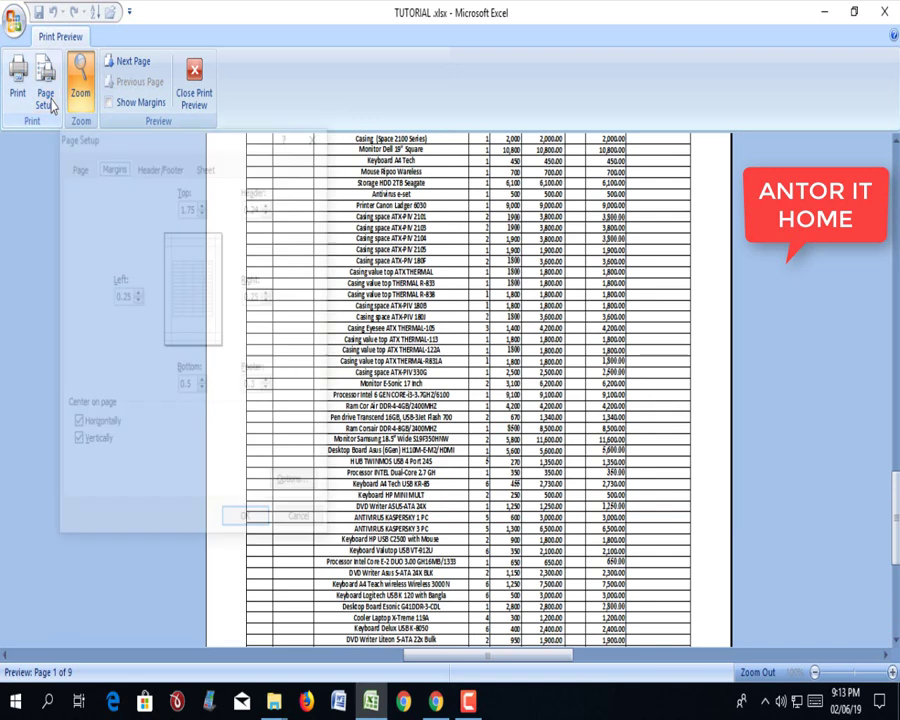
pyautogui.click(203, 382)
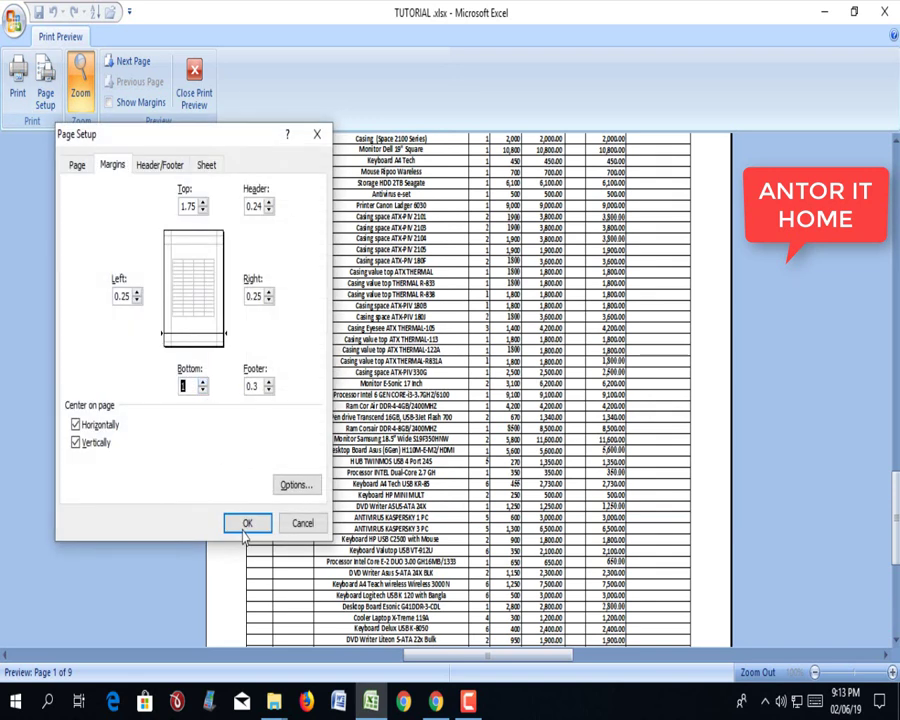
pyautogui.click(246, 523)
pyautogui.scroll(-3, 418, 460)
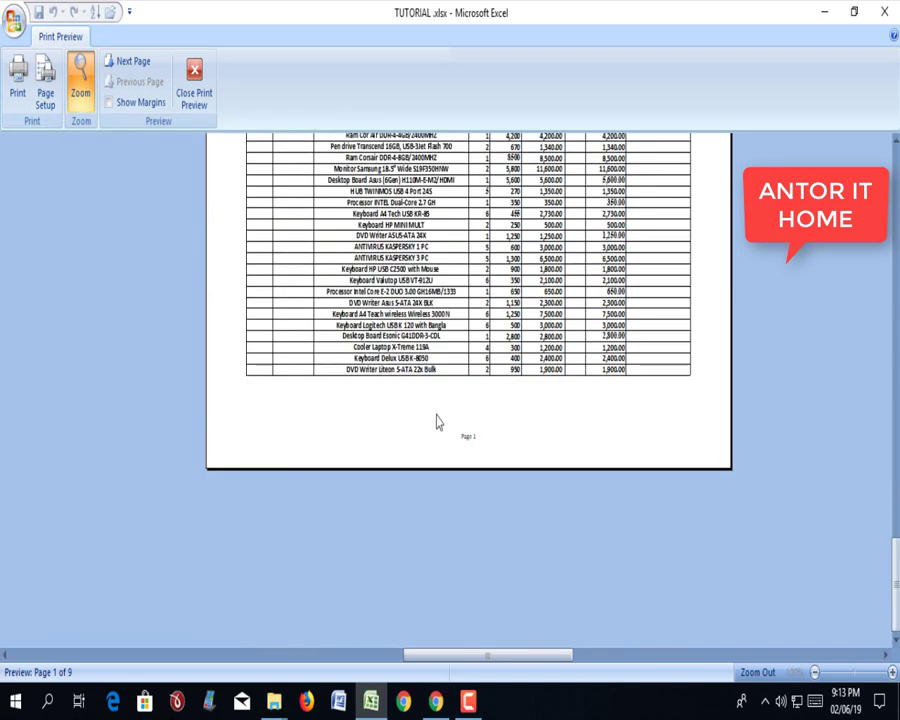
# Try a top margin of 2, then reduce it to 1.5 so the preview fits 9 pages.
pyautogui.scroll(5, 437, 422)
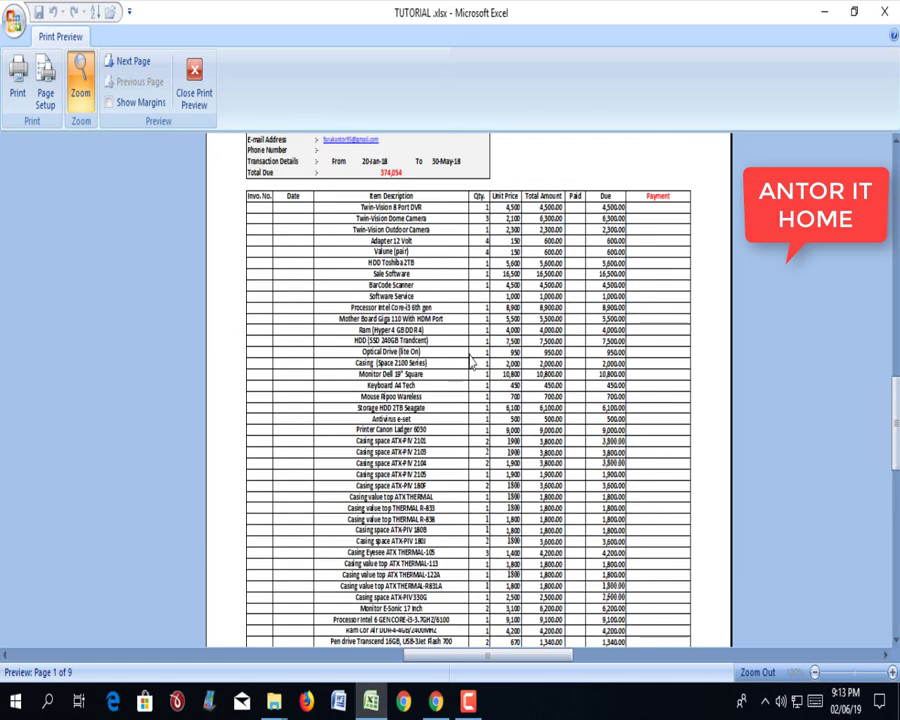
pyautogui.scroll(2, 463, 370)
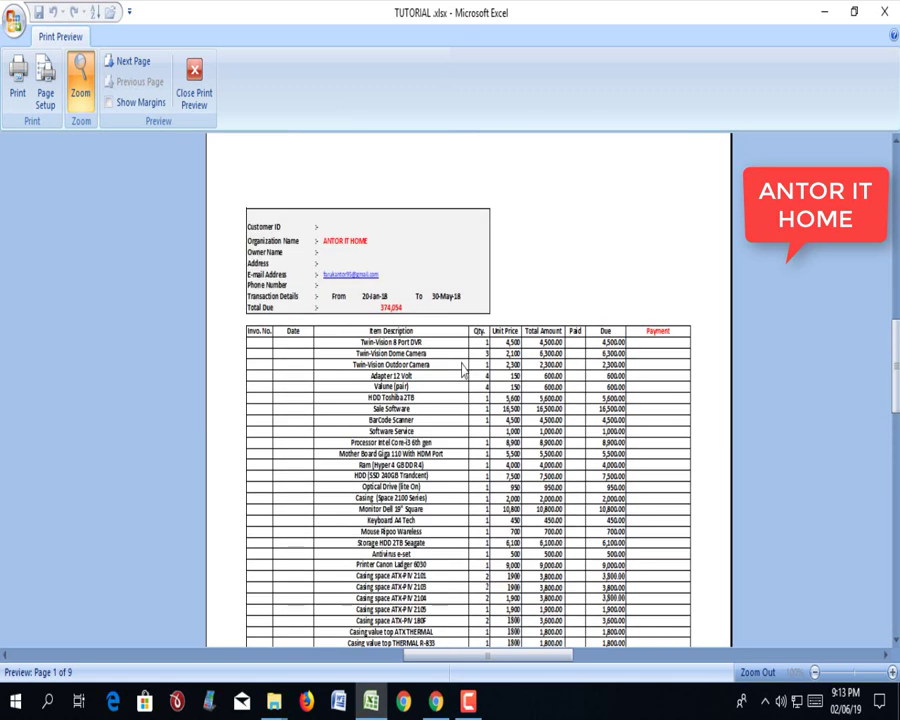
pyautogui.scroll(2, 408, 352)
pyautogui.scroll(1, 410, 296)
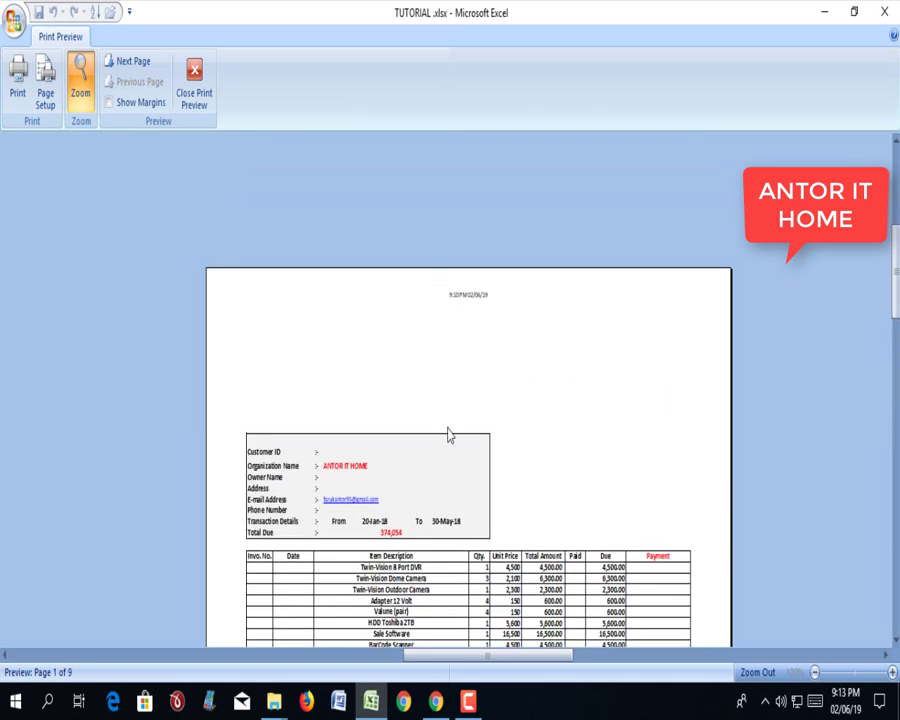
pyautogui.click(40, 80)
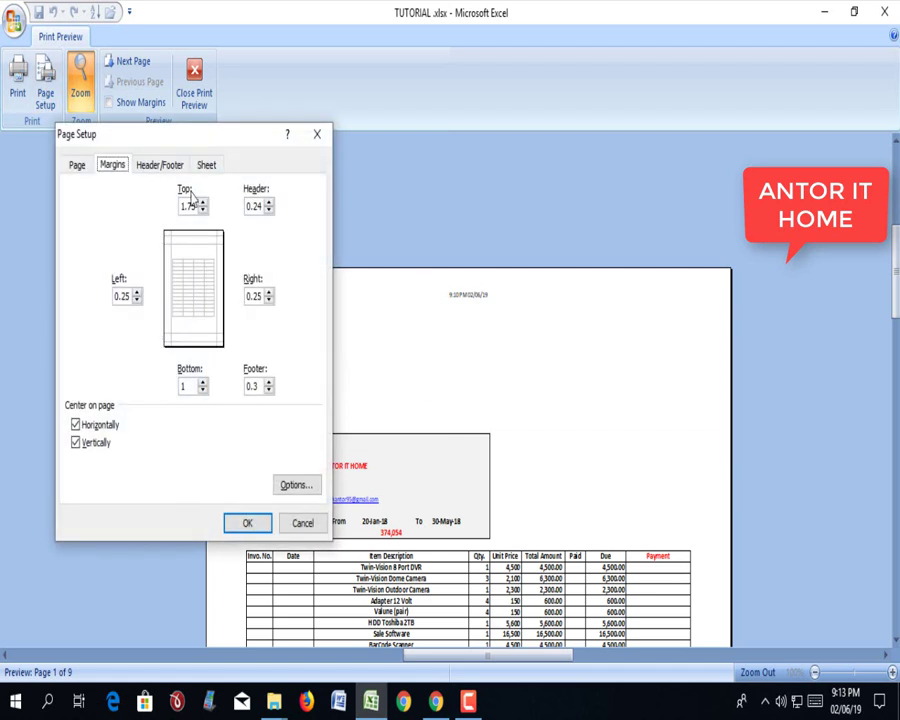
pyautogui.click(202, 209)
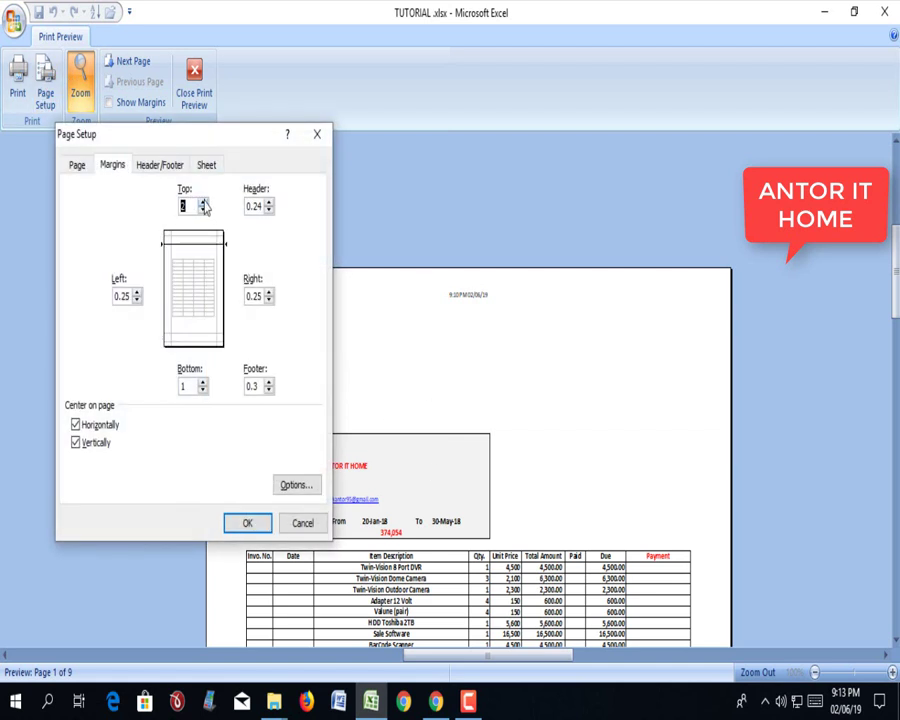
pyautogui.click(250, 522)
pyautogui.click(45, 85)
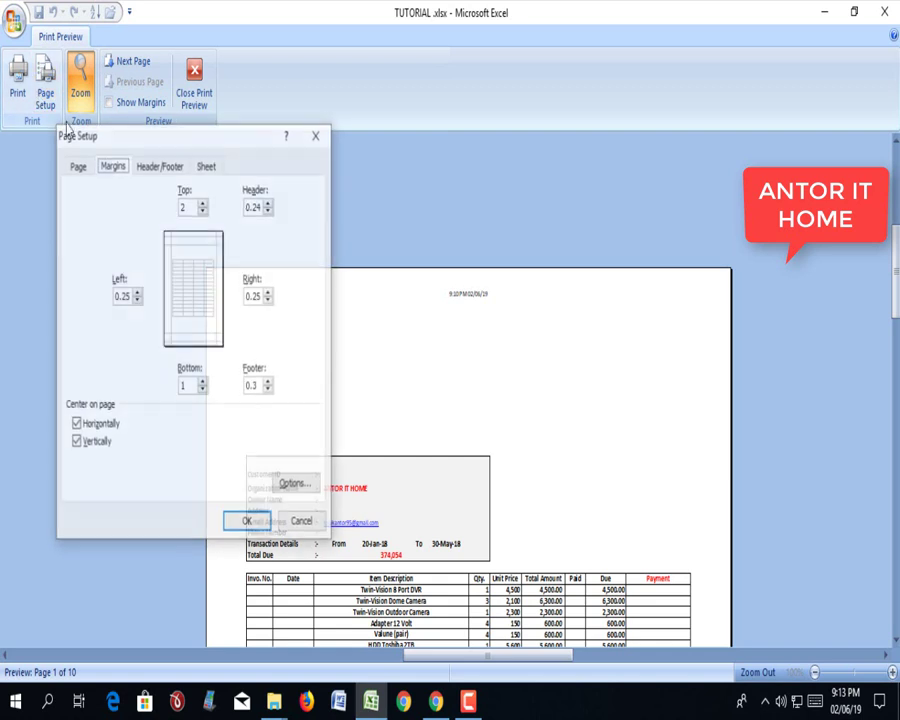
pyautogui.click(202, 211)
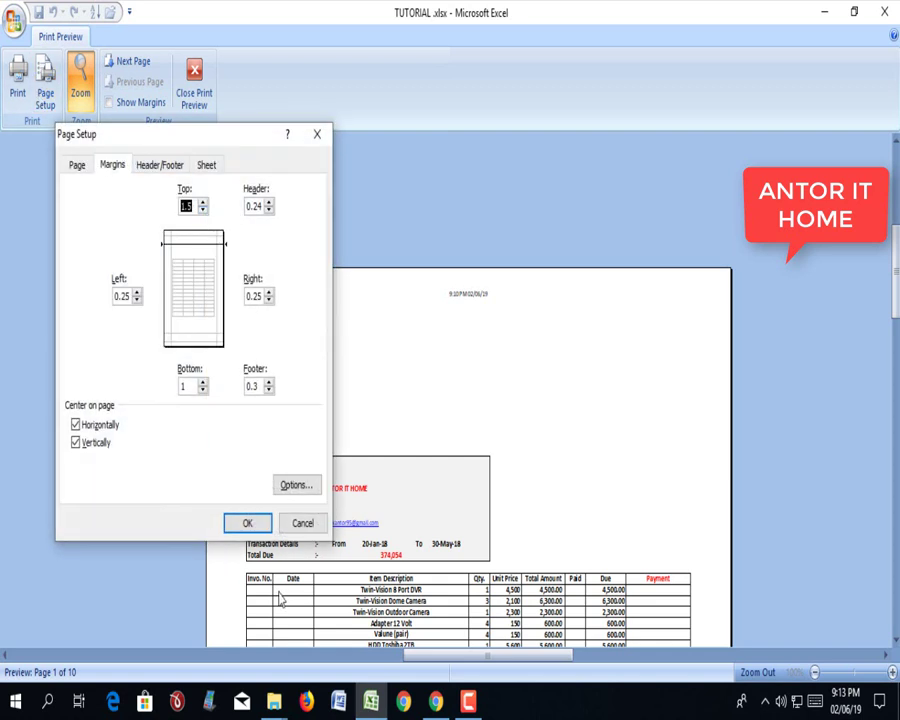
pyautogui.click(248, 522)
# Page forward through the preview from page 1 to page 5, scrolling each page.
pyautogui.scroll(-3, 462, 450)
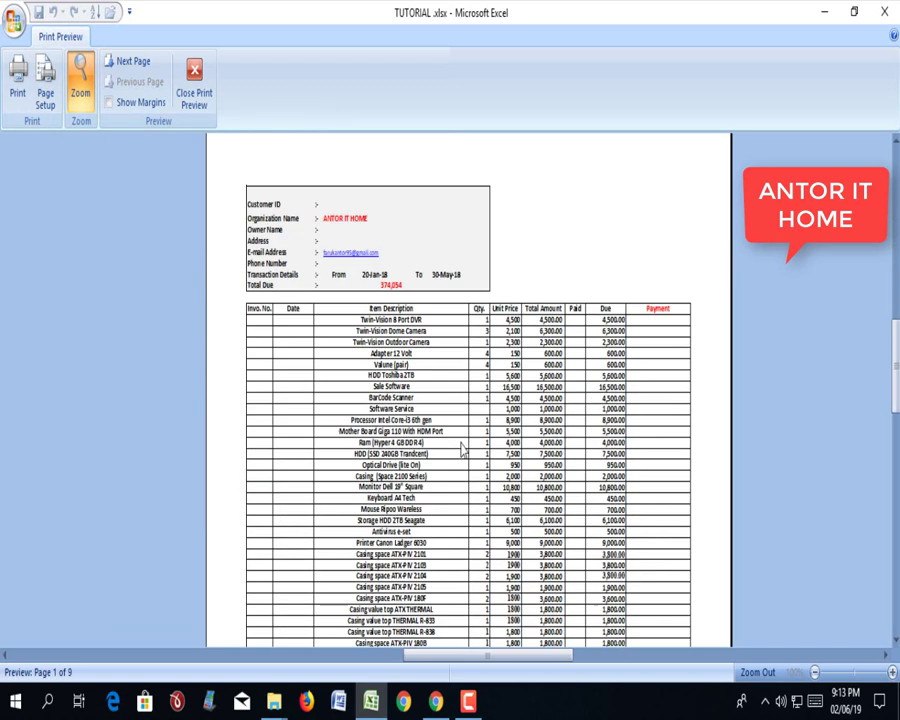
pyautogui.scroll(-3, 463, 450)
pyautogui.scroll(-2, 474, 560)
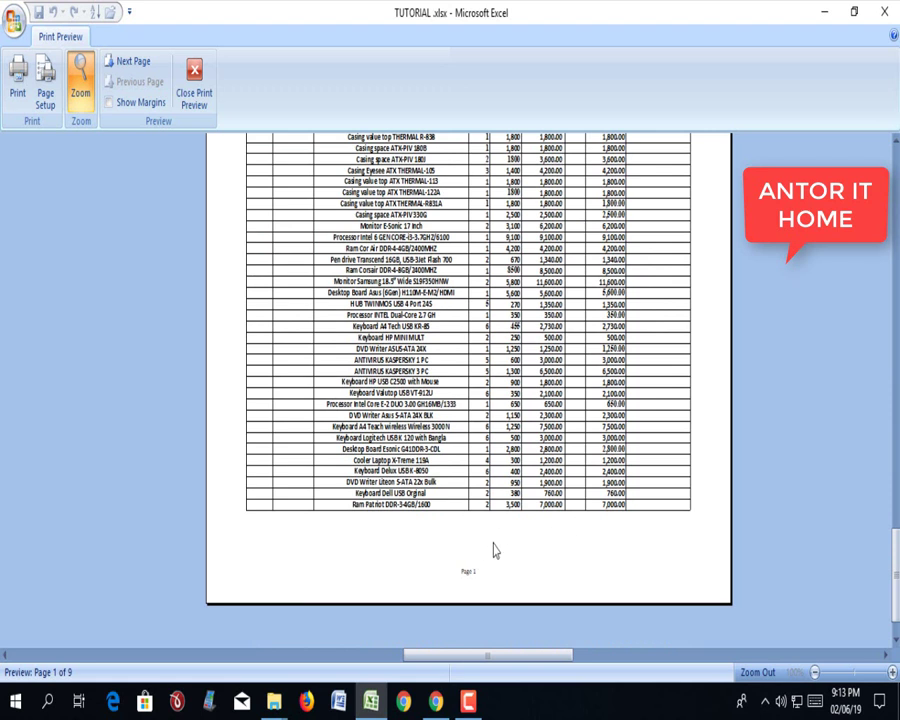
pyautogui.scroll(3, 474, 446)
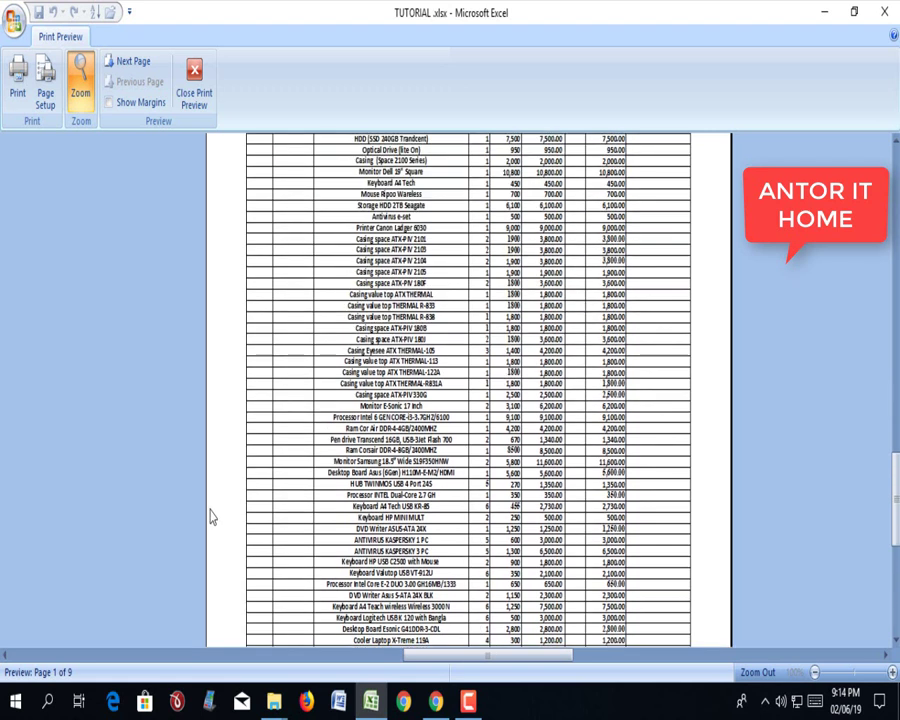
pyautogui.click(135, 67)
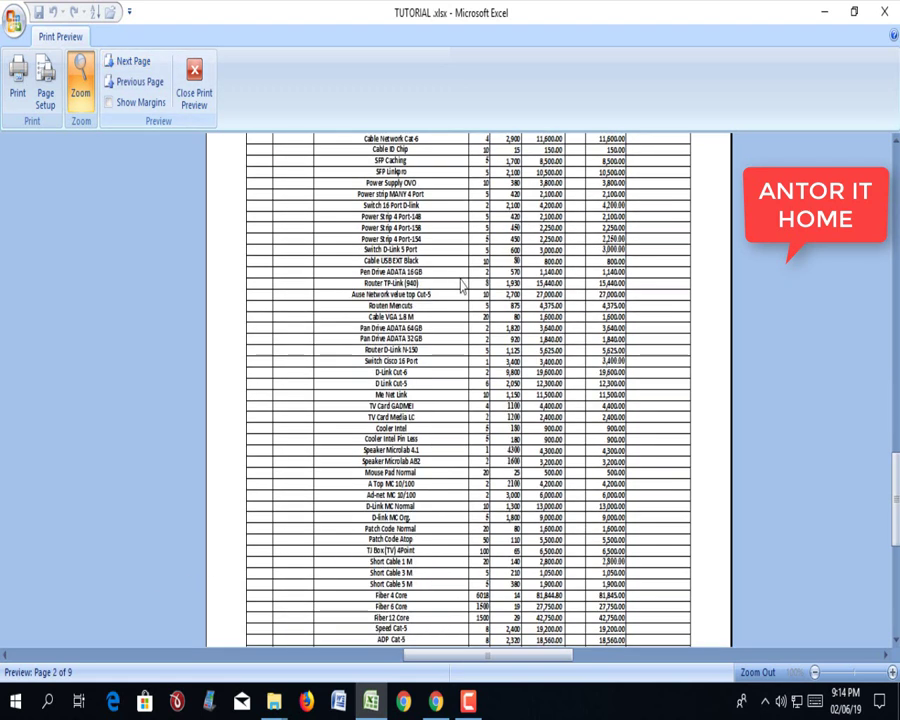
pyautogui.scroll(5, 461, 282)
pyautogui.scroll(4, 460, 280)
pyautogui.scroll(-4, 440, 380)
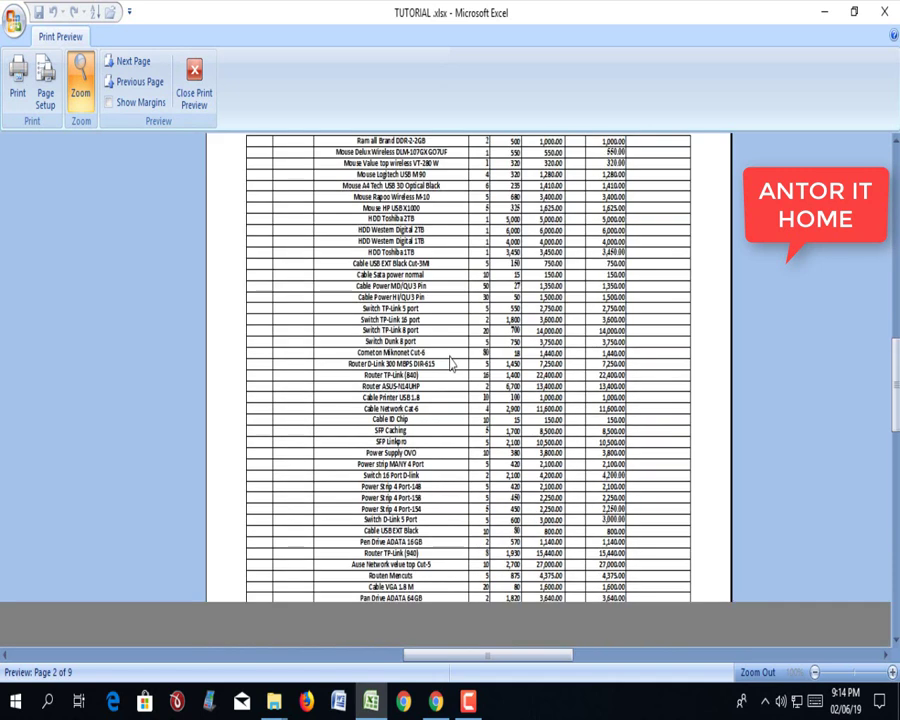
pyautogui.scroll(-5, 450, 362)
pyautogui.scroll(-4, 446, 386)
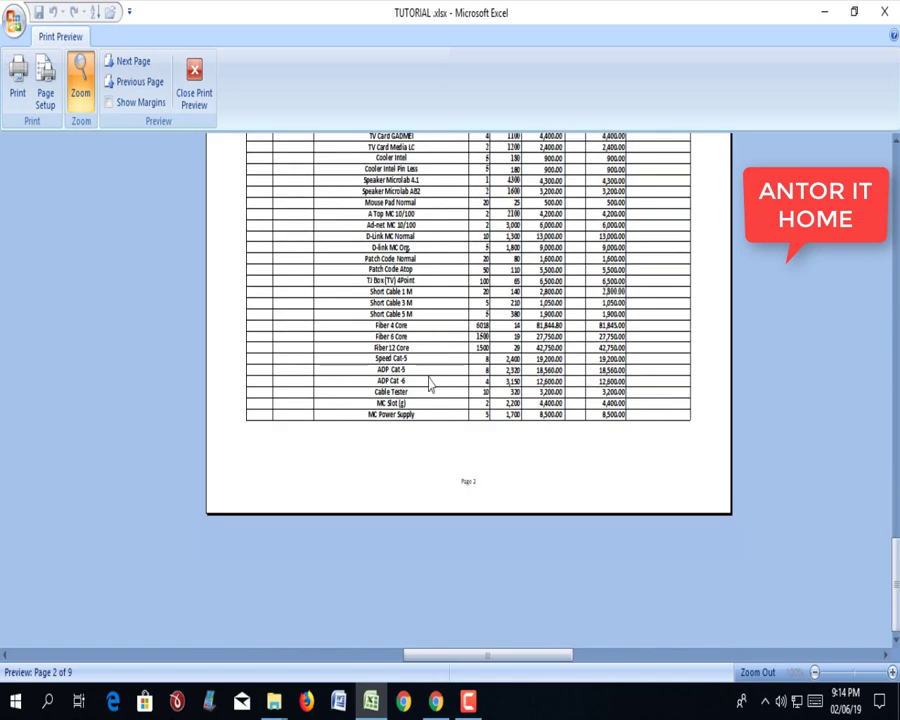
pyautogui.click(132, 62)
pyautogui.scroll(5, 490, 300)
pyautogui.scroll(5, 492, 291)
pyautogui.scroll(-3, 492, 291)
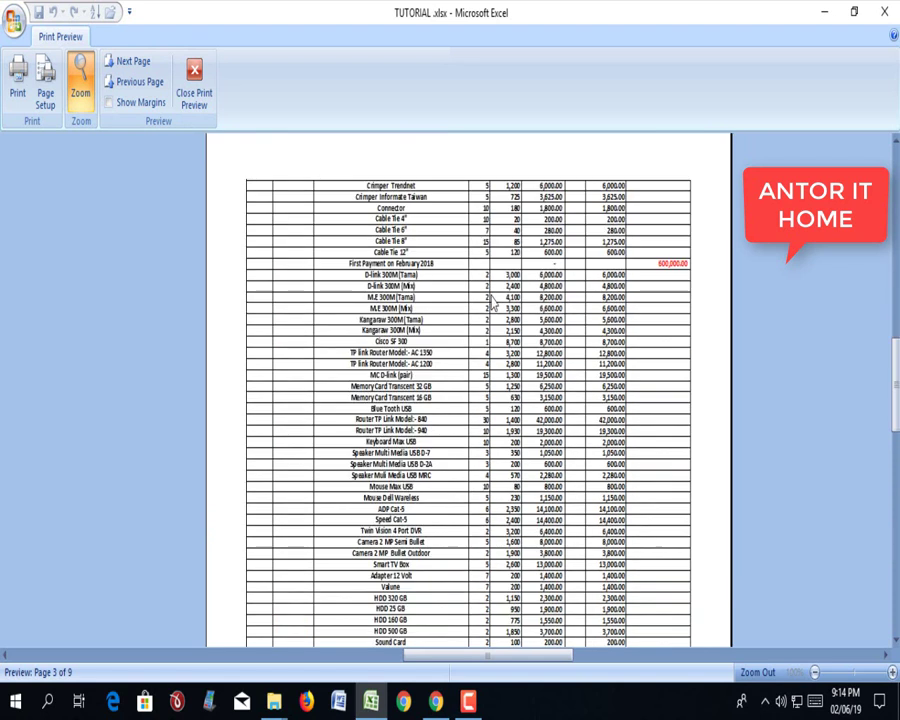
pyautogui.scroll(-5, 490, 305)
pyautogui.scroll(-4, 490, 318)
pyautogui.click(140, 62)
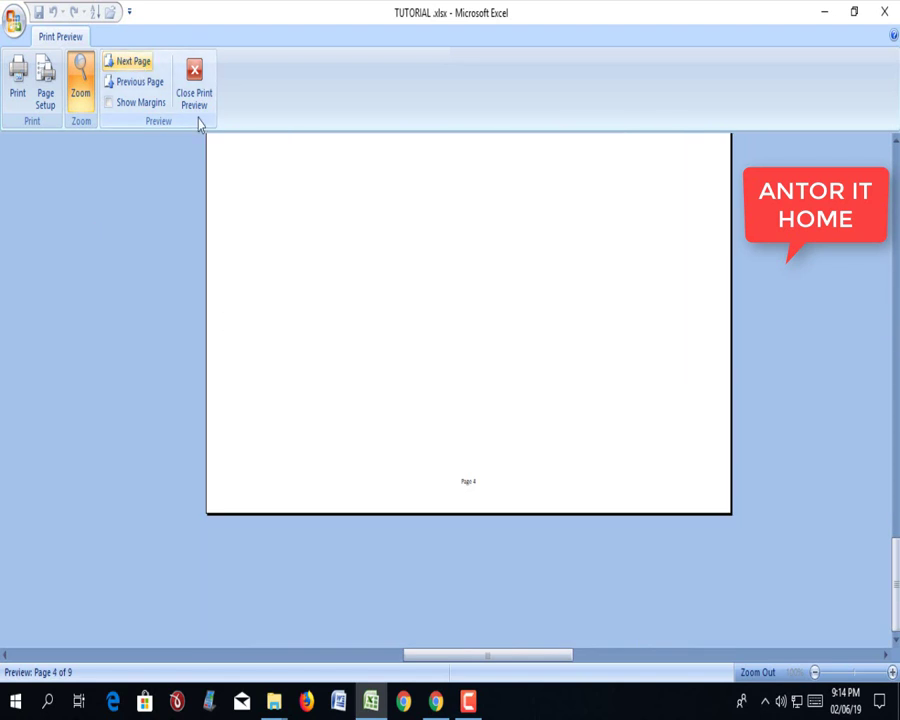
pyautogui.scroll(5, 620, 344)
pyautogui.scroll(3, 620, 344)
pyautogui.click(137, 66)
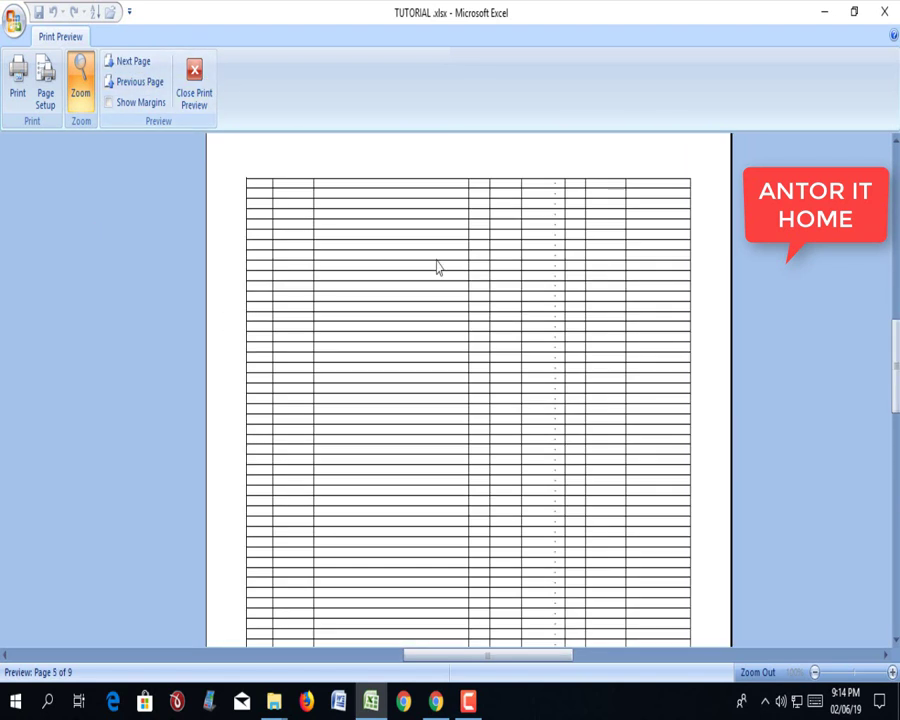
pyautogui.scroll(3, 436, 263)
pyautogui.scroll(-5, 492, 375)
# Page back to page 1 and open the Print dialog with PDFCreator as the printer.
pyautogui.click(135, 84)
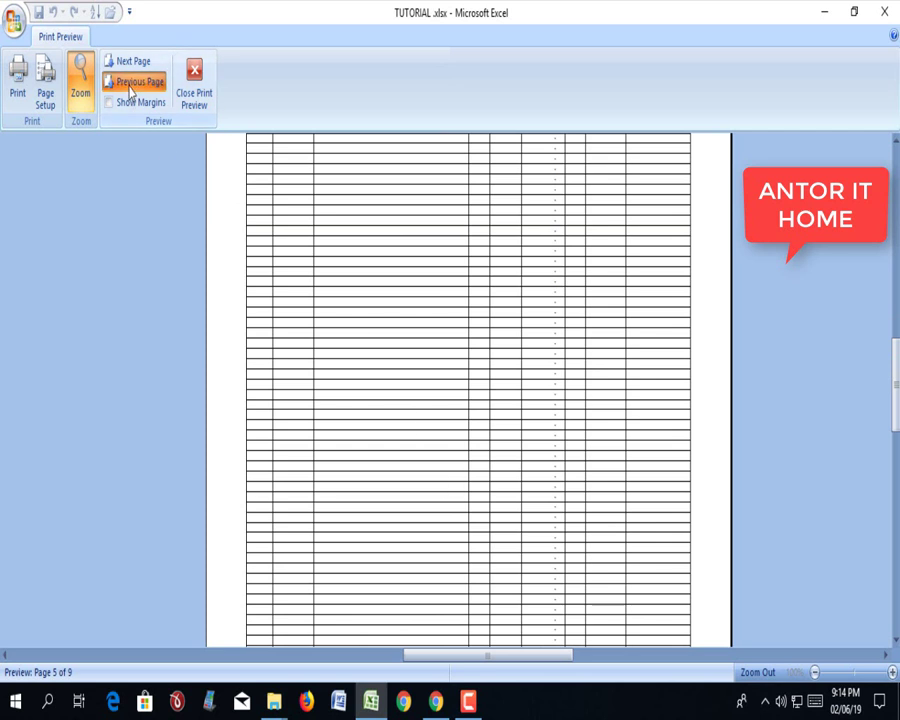
pyautogui.click(135, 84)
pyautogui.scroll(-5, 408, 280)
pyautogui.scroll(-5, 408, 280)
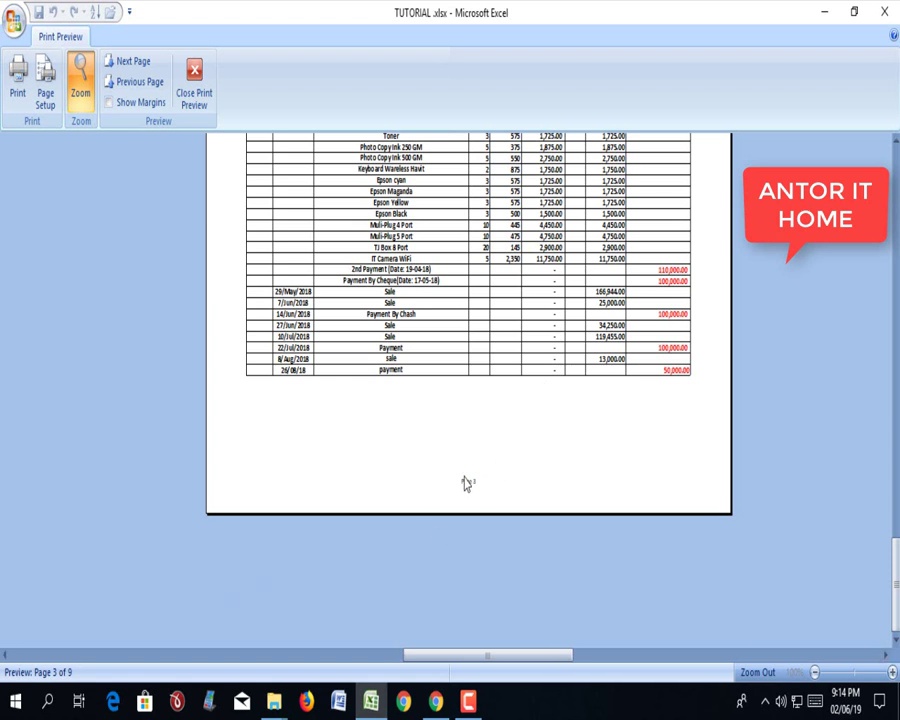
pyautogui.scroll(3, 465, 483)
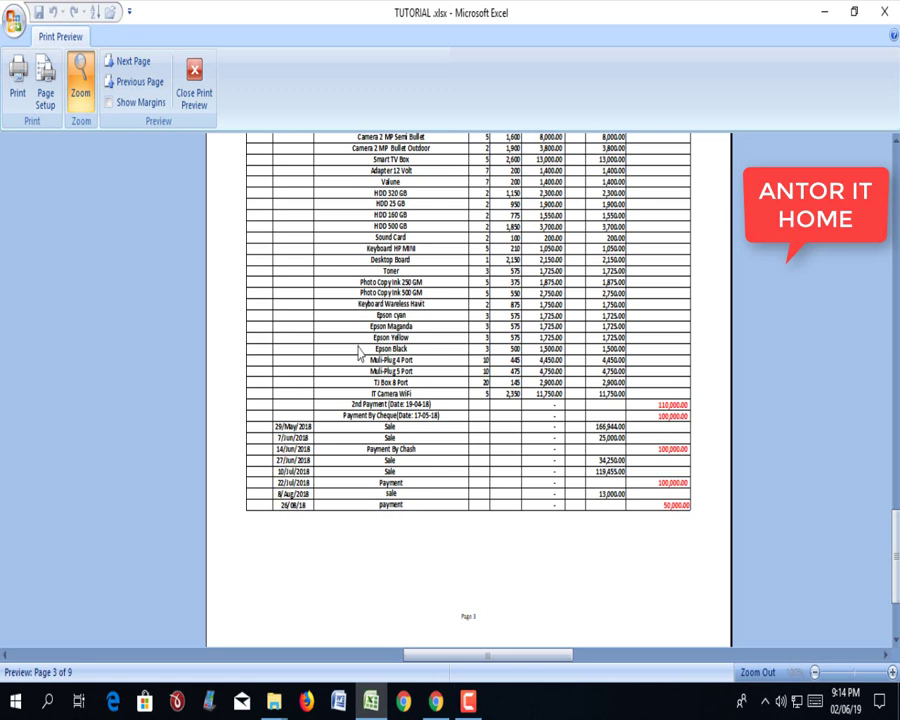
pyautogui.scroll(8, 400, 350)
pyautogui.scroll(2, 457, 346)
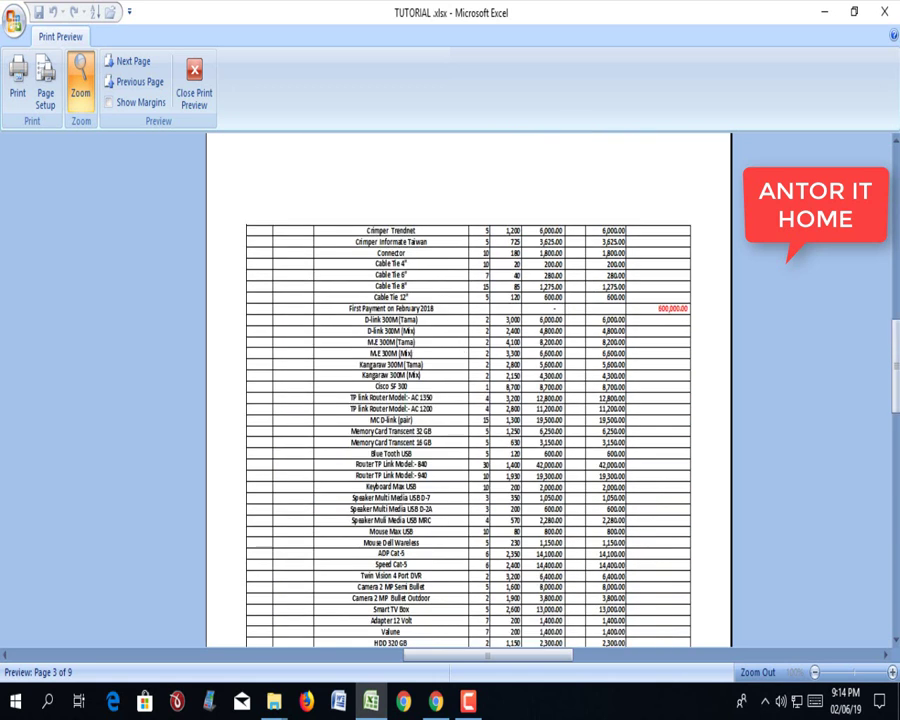
pyautogui.click(130, 84)
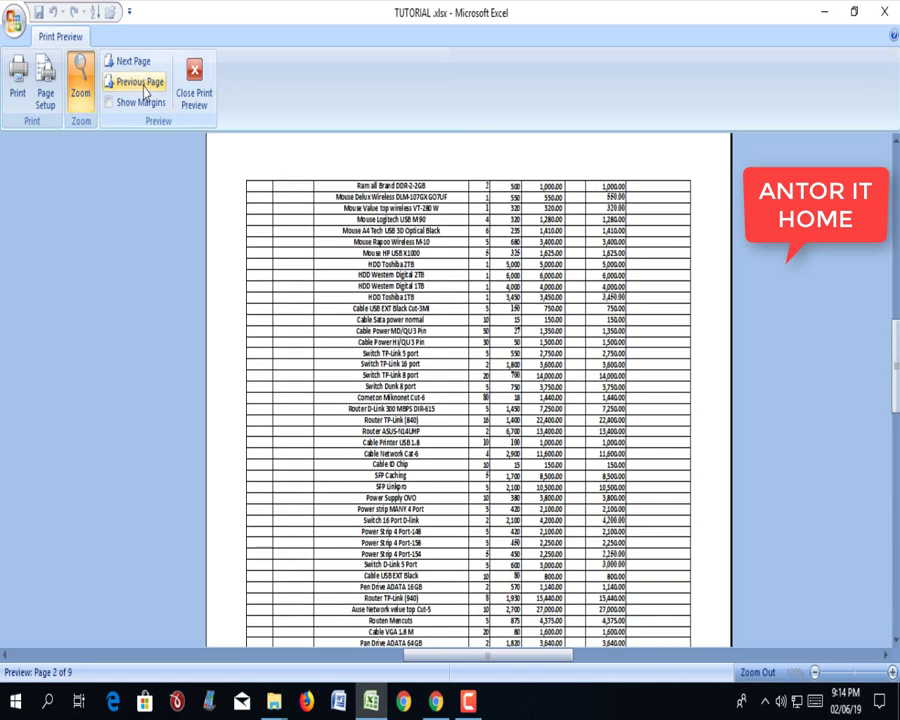
pyautogui.click(143, 86)
pyautogui.scroll(-5, 450, 300)
pyautogui.scroll(-5, 452, 325)
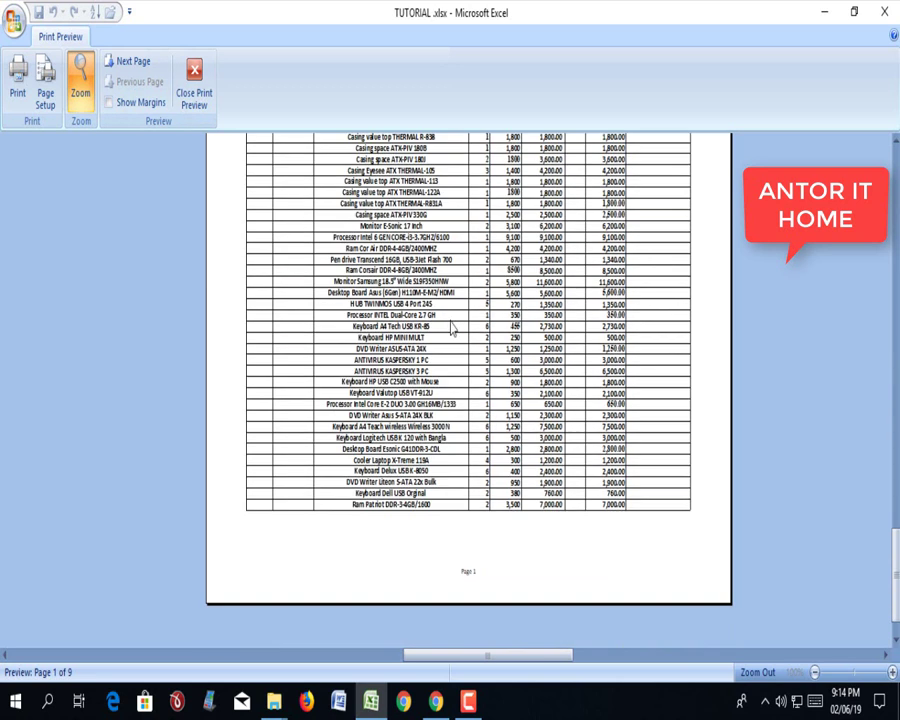
pyautogui.scroll(3, 515, 415)
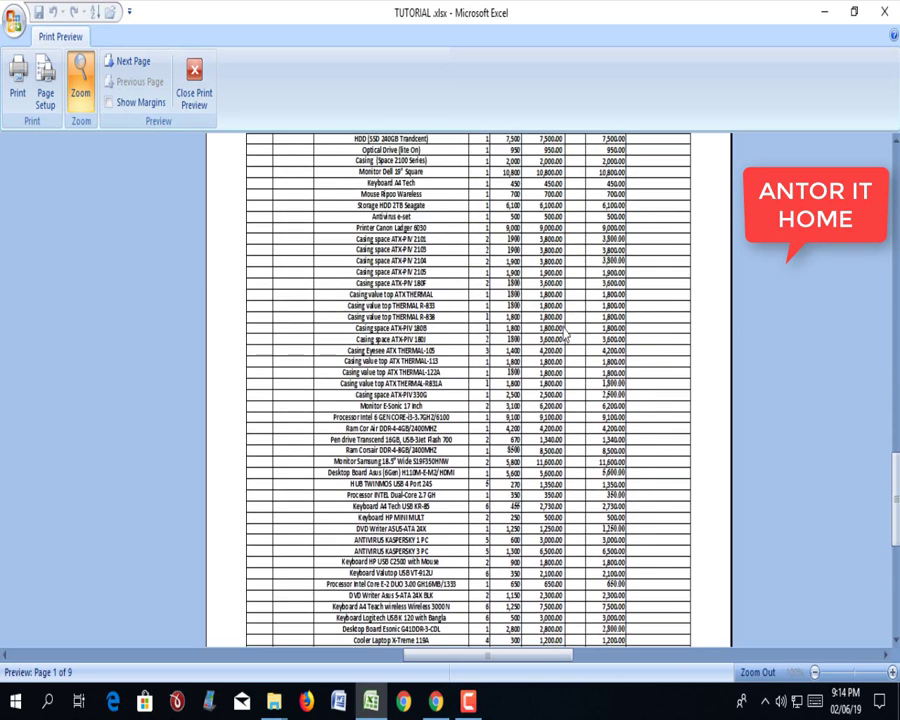
pyautogui.scroll(5, 506, 176)
pyautogui.scroll(2, 524, 330)
pyautogui.scroll(-5, 524, 311)
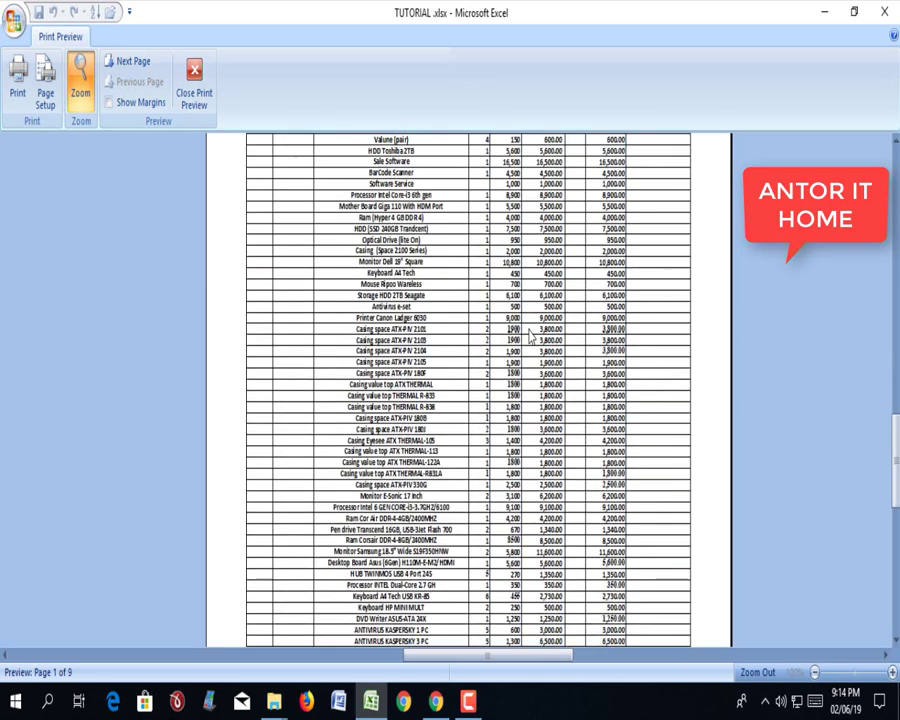
pyautogui.scroll(-5, 530, 330)
pyautogui.scroll(-1, 537, 352)
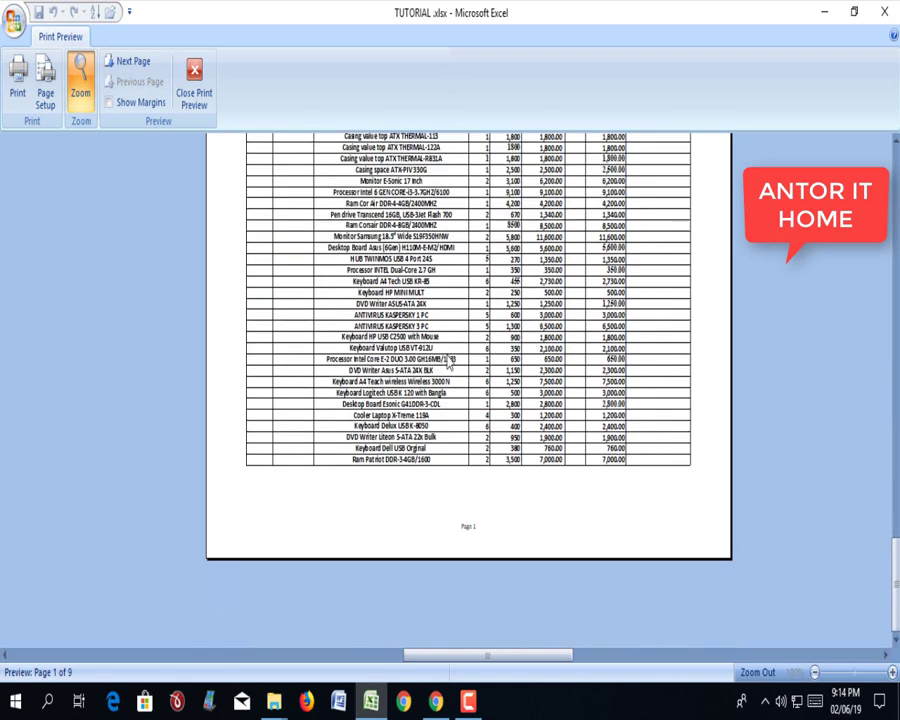
pyautogui.click(17, 80)
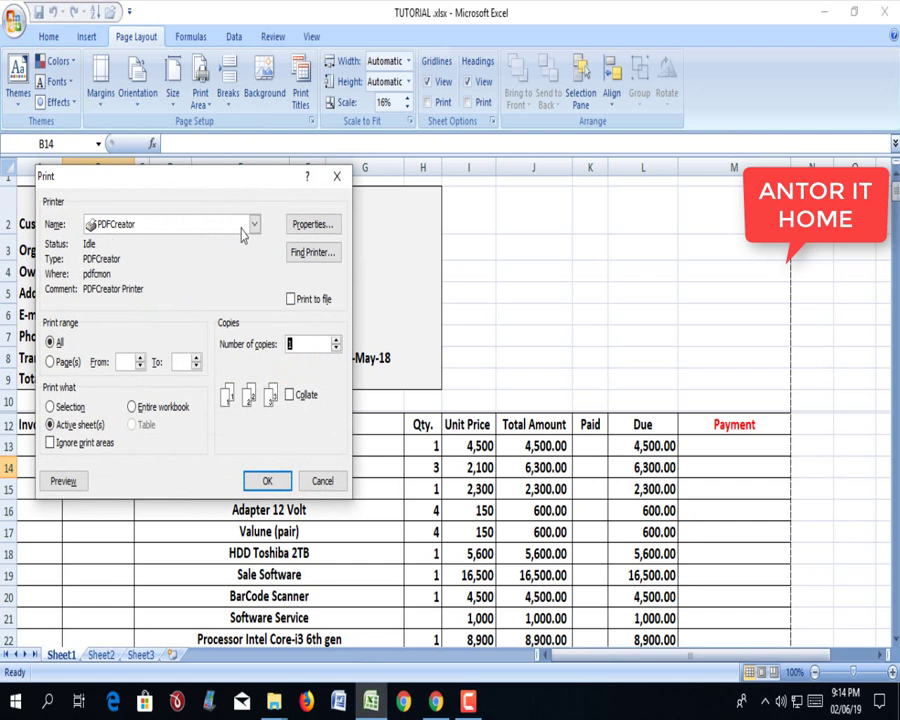
# Choose HP DeskJet 5820 series, set it to Black & White, then dismiss the Print dialog.
pyautogui.click(248, 226)
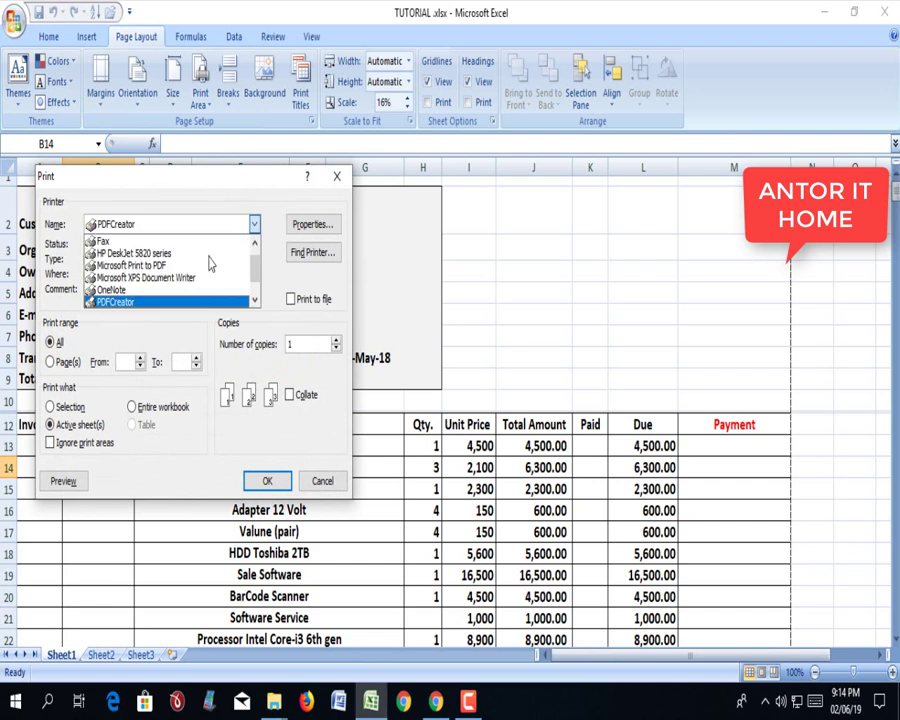
pyautogui.click(142, 256)
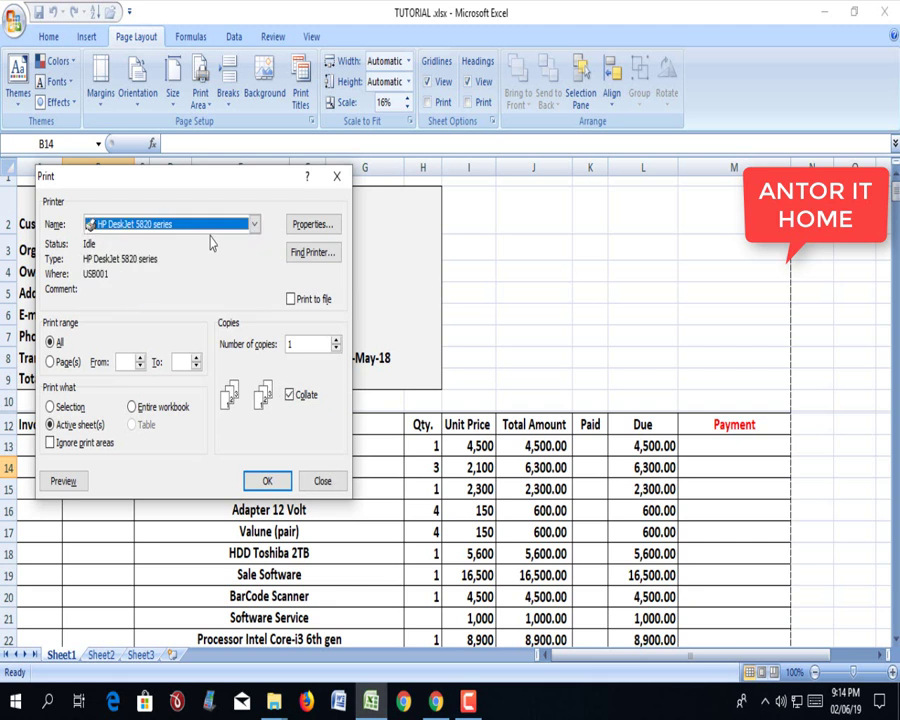
pyautogui.click(314, 226)
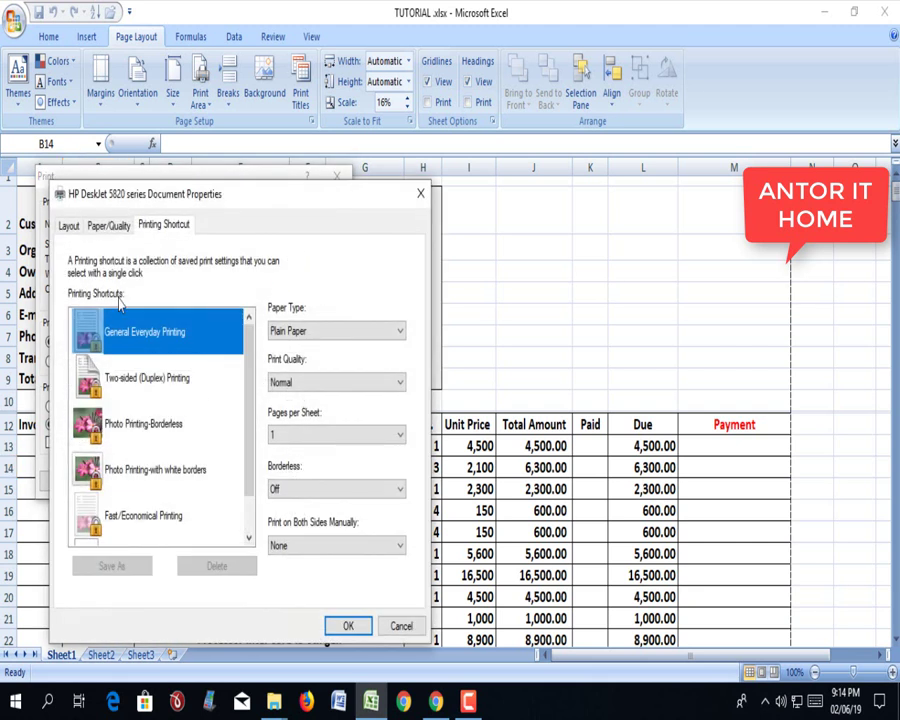
pyautogui.click(108, 226)
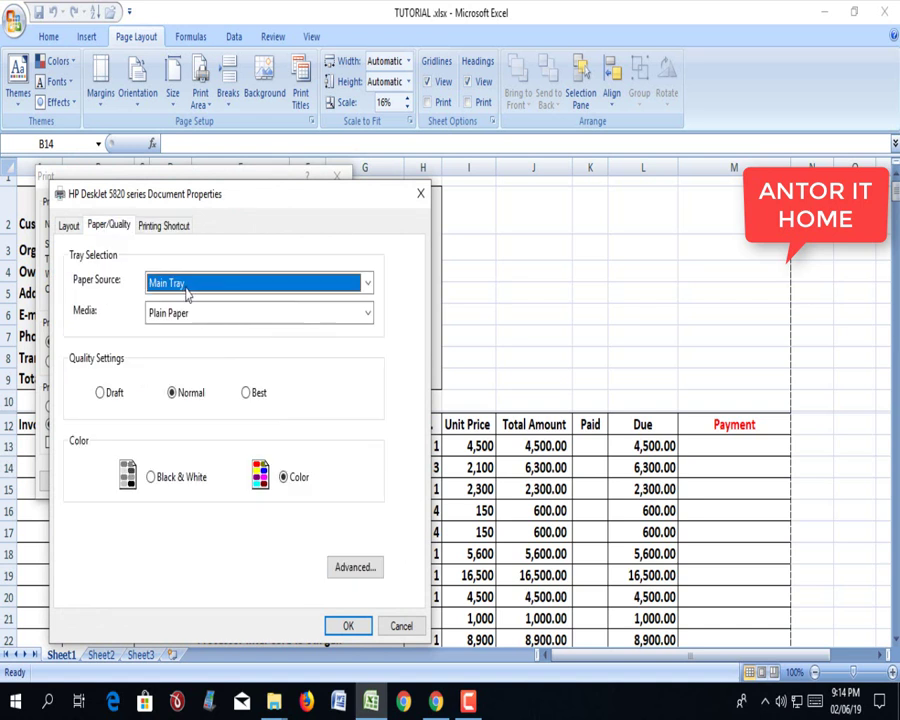
pyautogui.click(153, 484)
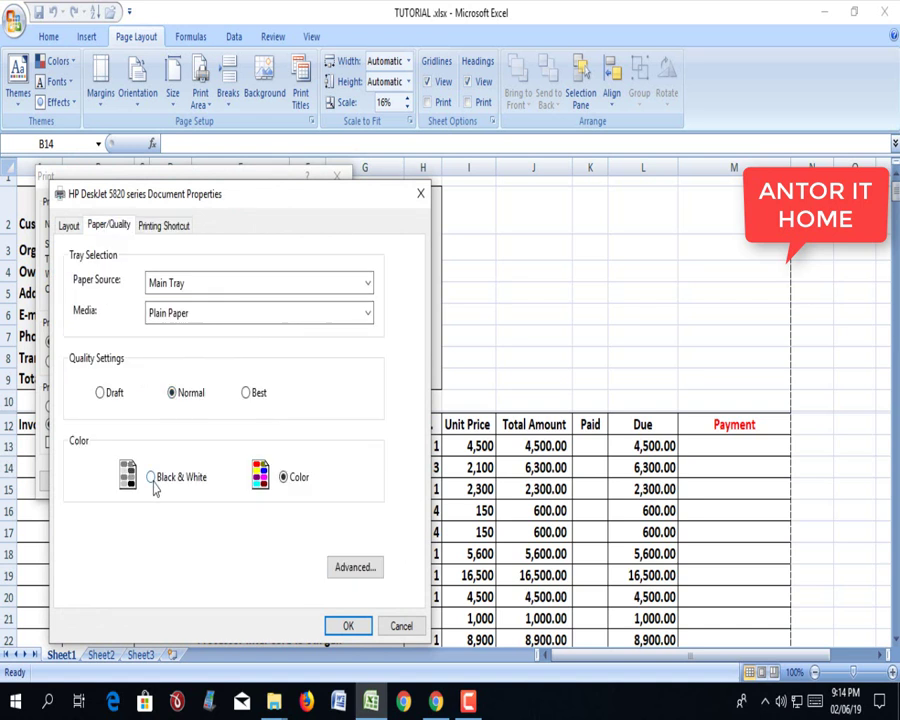
pyautogui.click(348, 625)
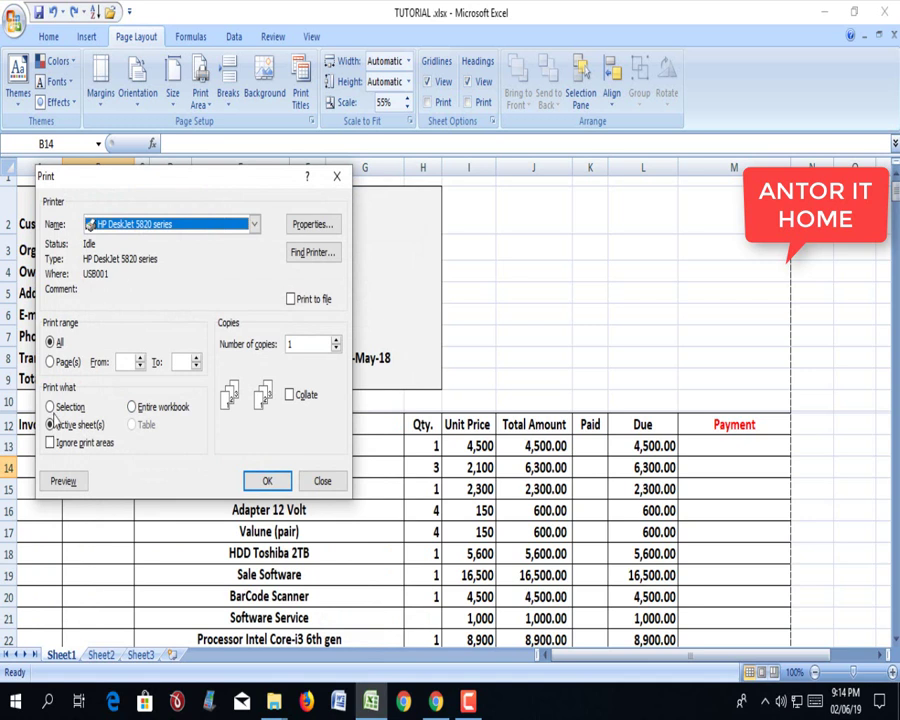
pyautogui.moveTo(204, 178); pyautogui.dragTo(466, 103)
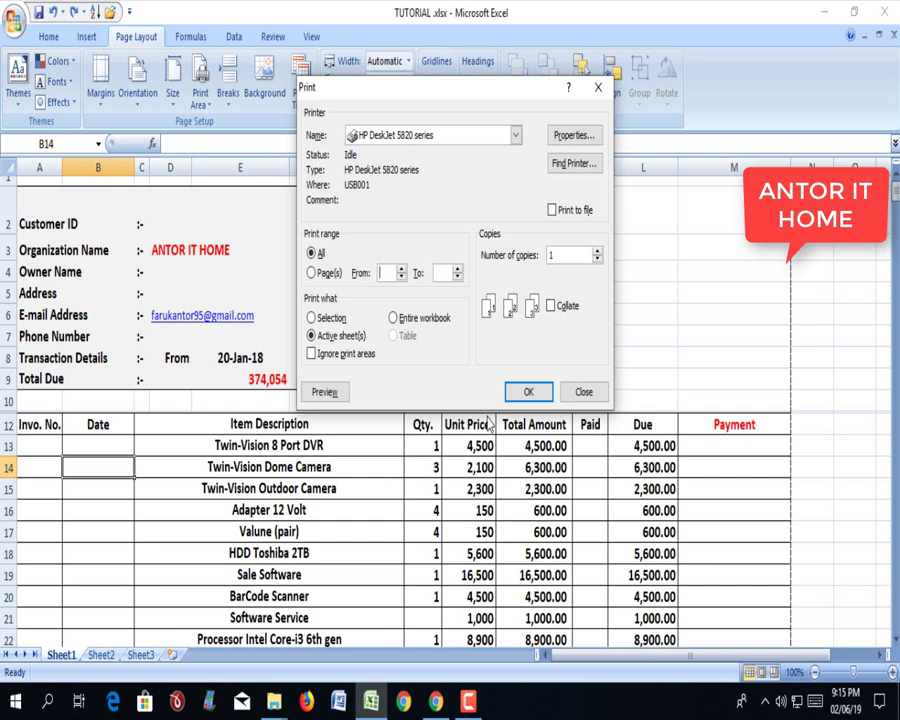
pyautogui.press('Escape')
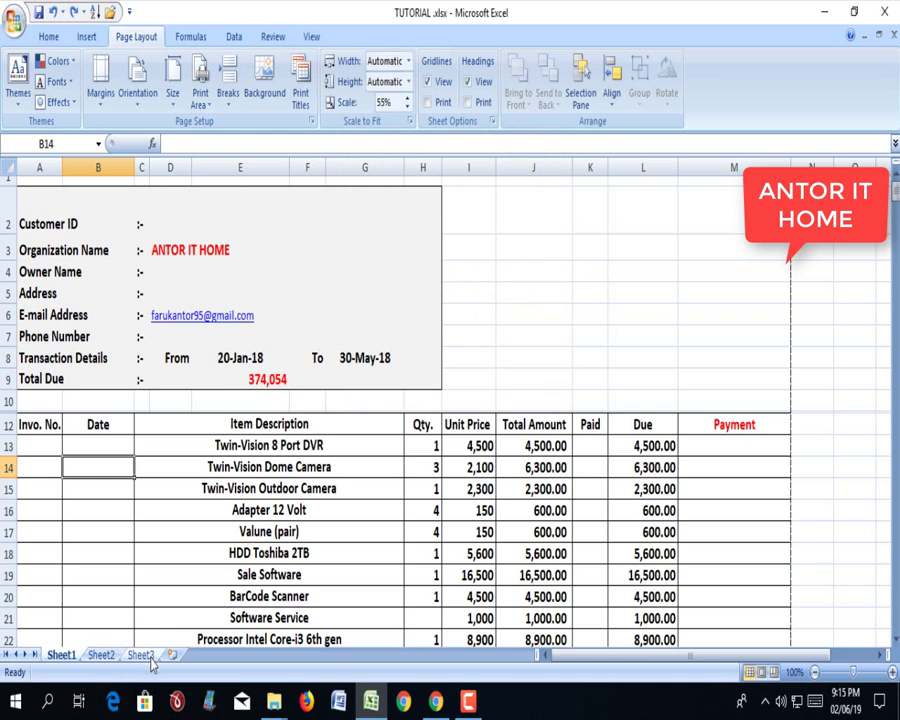
# Preview the ledger from the Office menu, zoom in on page 1, then open the Print dialog.
pyautogui.click(14, 14)
pyautogui.moveTo(40, 186)
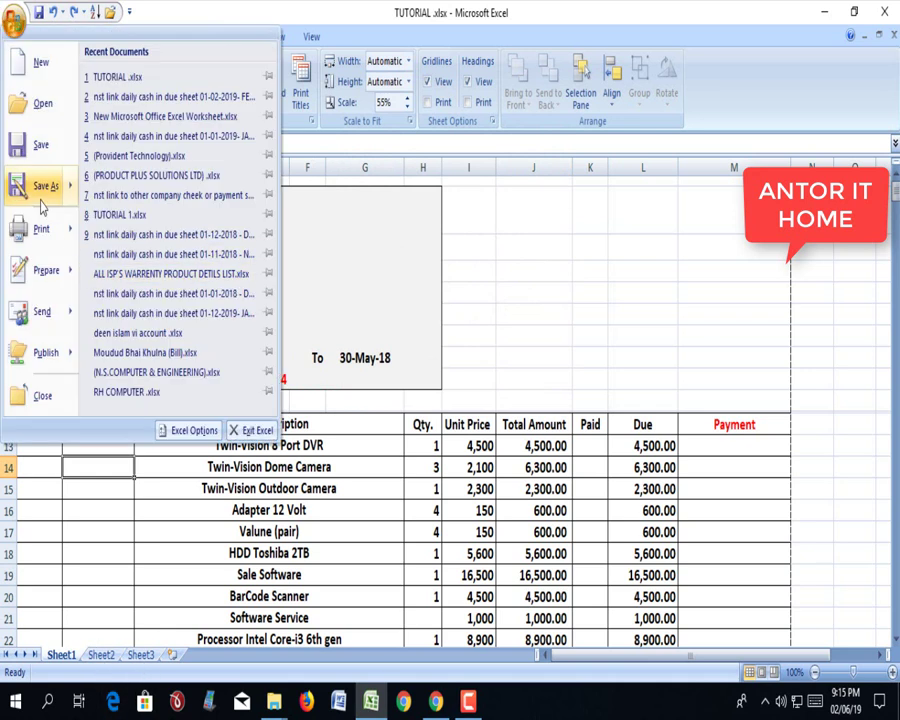
pyautogui.moveTo(40, 229)
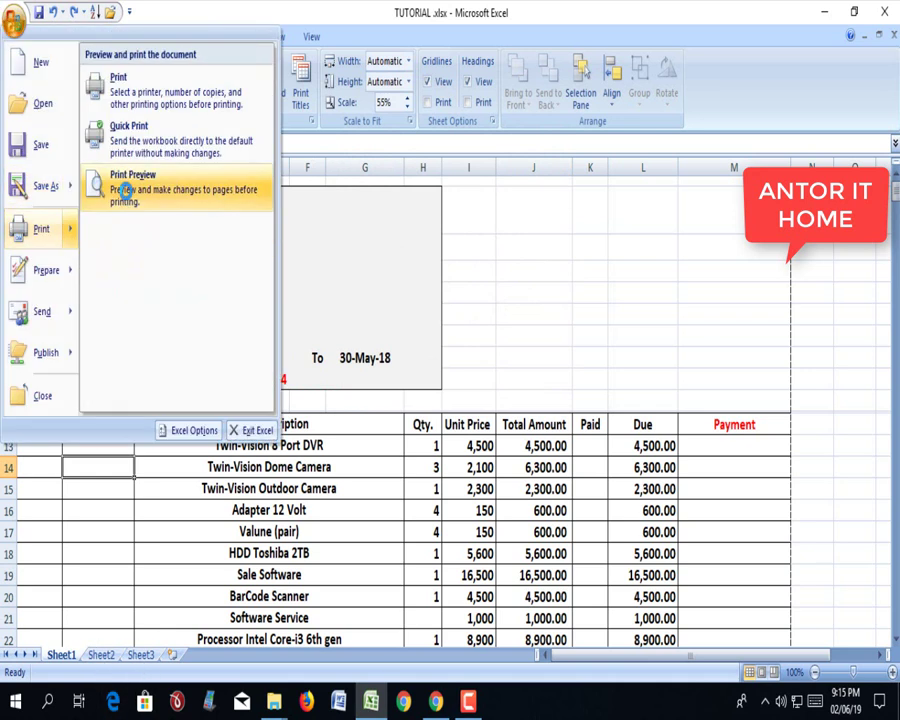
pyautogui.click(102, 185)
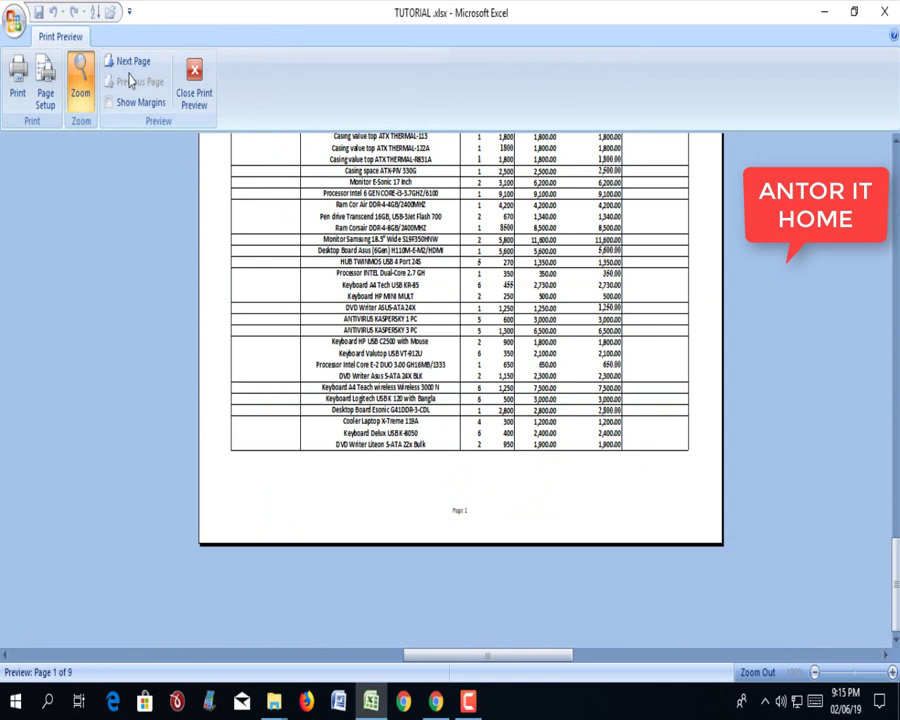
pyautogui.scroll(5, 385, 291)
pyautogui.scroll(5, 395, 298)
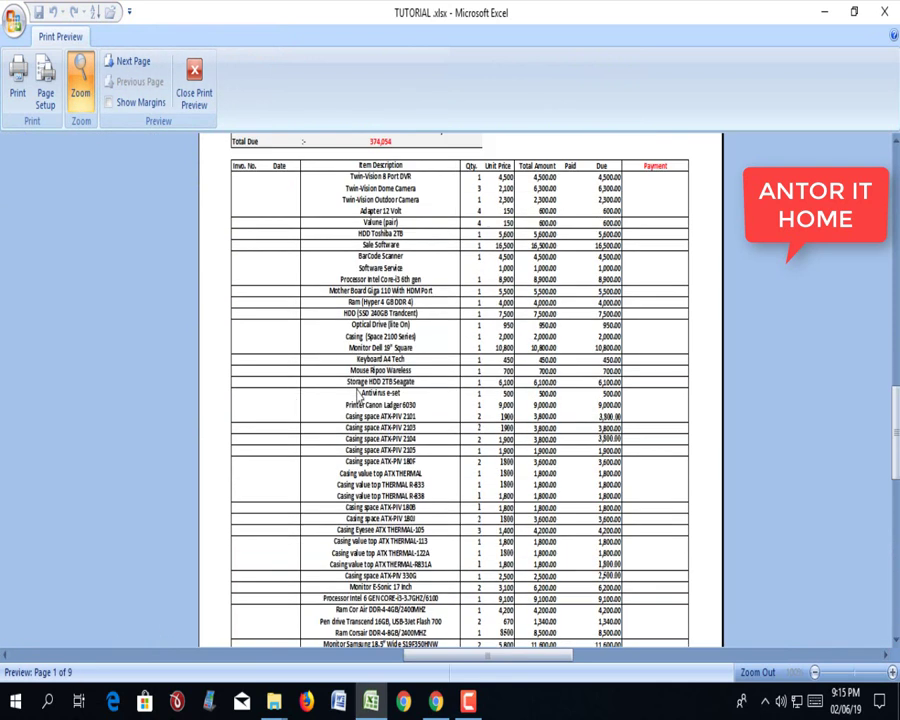
pyautogui.click(356, 396)
pyautogui.click(356, 287)
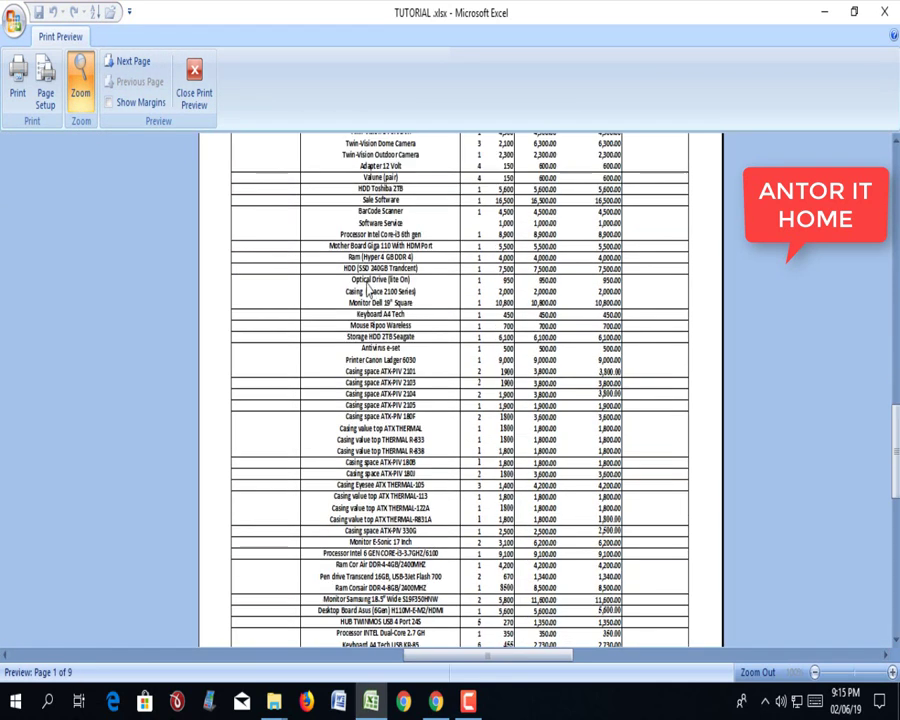
pyautogui.scroll(-3, 460, 298)
pyautogui.scroll(-5, 460, 298)
pyautogui.click(442, 316)
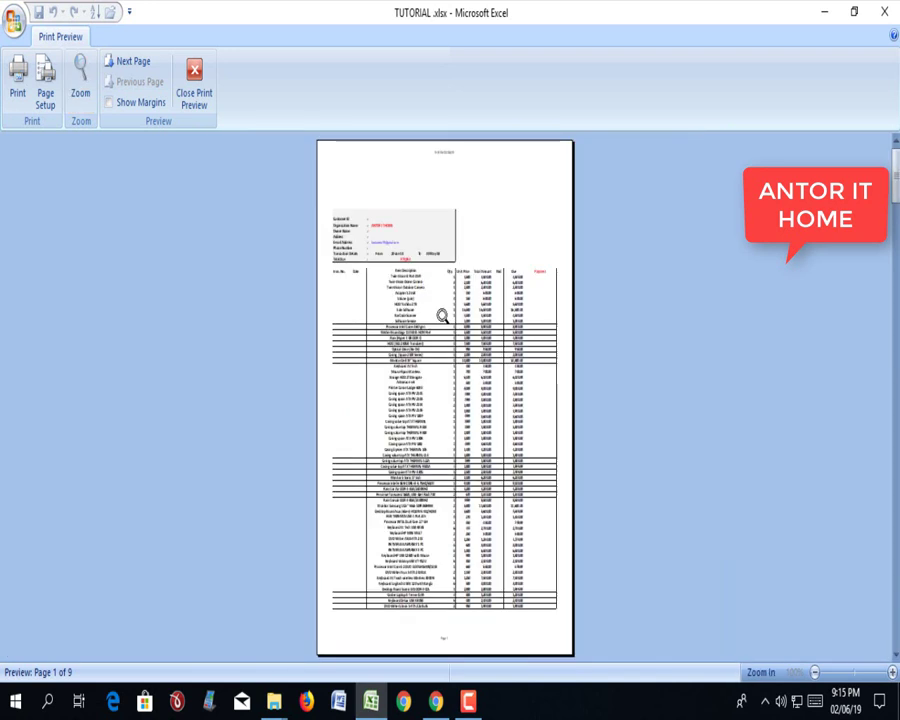
pyautogui.click(442, 316)
pyautogui.scroll(-5, 432, 295)
pyautogui.scroll(-5, 432, 300)
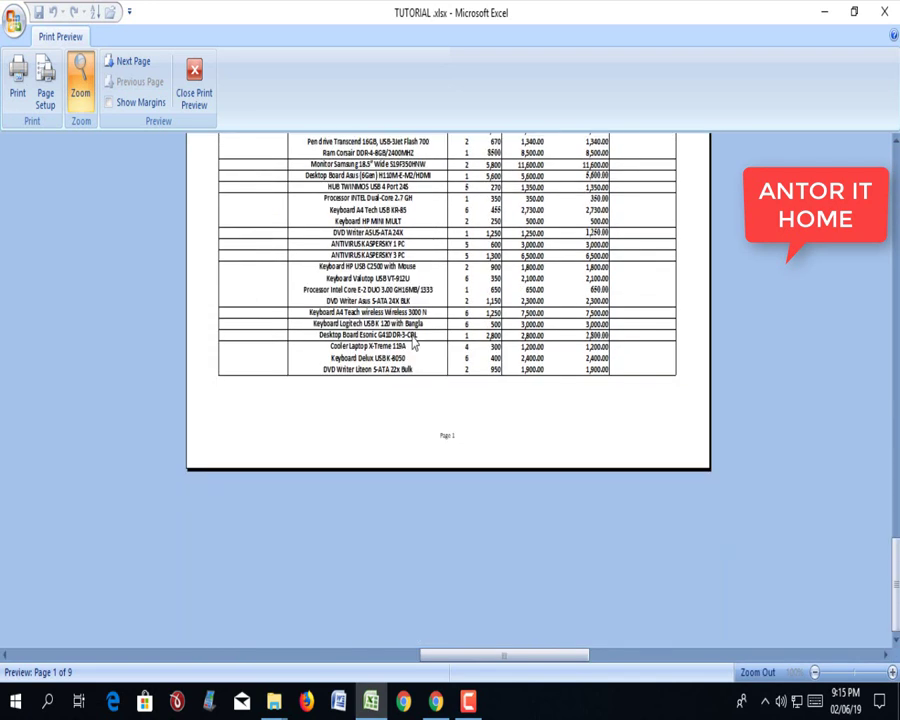
pyautogui.scroll(5, 414, 344)
pyautogui.scroll(5, 414, 340)
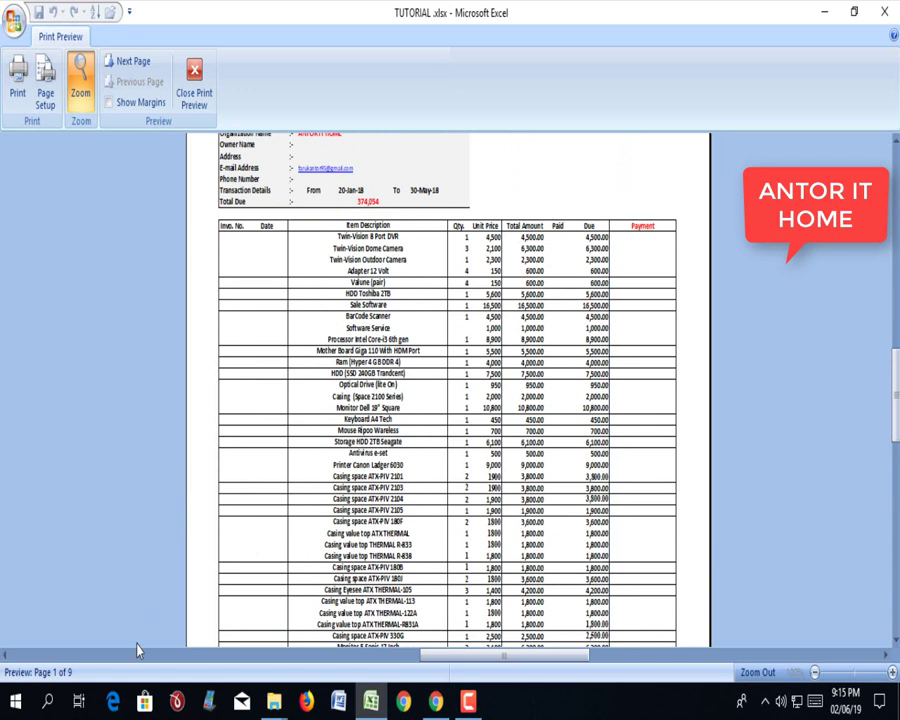
pyautogui.click(17, 80)
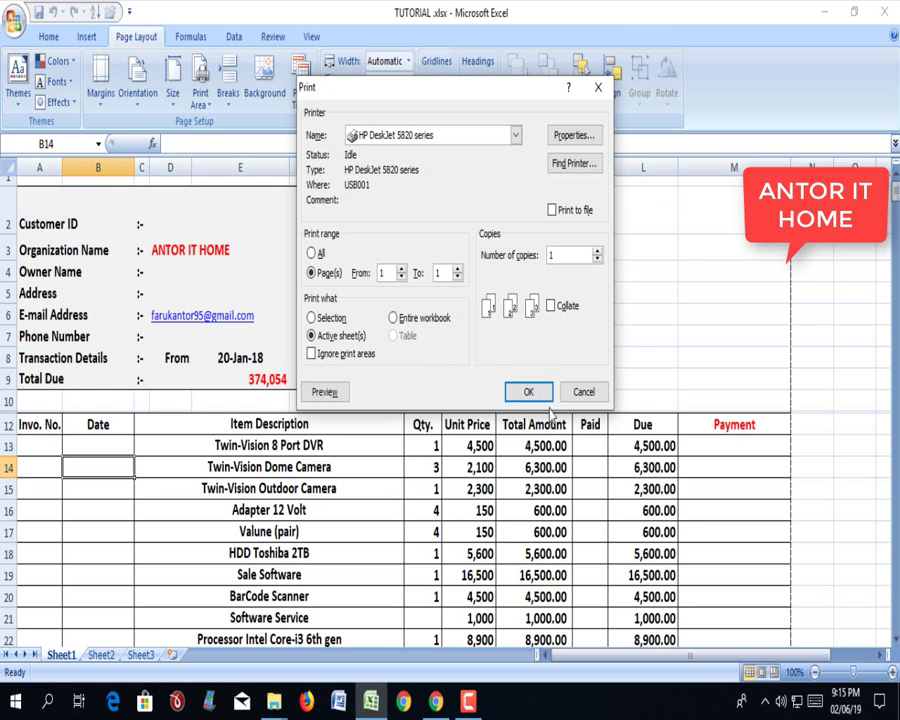
# Set the print range to All, preview the printout, then close the preview with Esc.
pyautogui.click(380, 277)
pyautogui.click(311, 253)
pyautogui.click(340, 392)
pyautogui.scroll(-5, 483, 360)
pyautogui.scroll(-5, 483, 360)
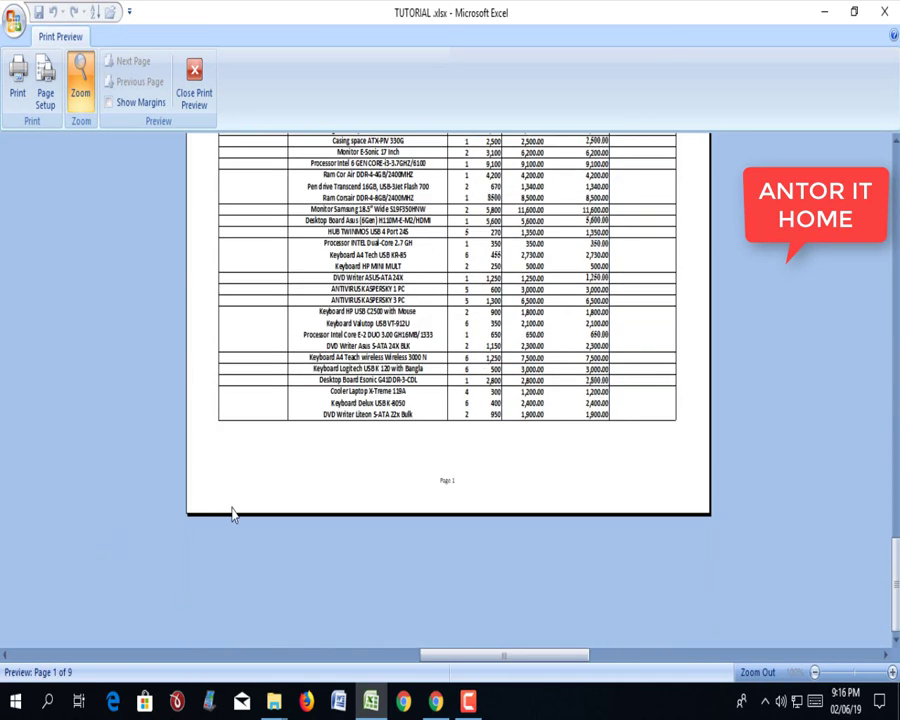
pyautogui.scroll(3, 448, 447)
pyautogui.scroll(1, 455, 427)
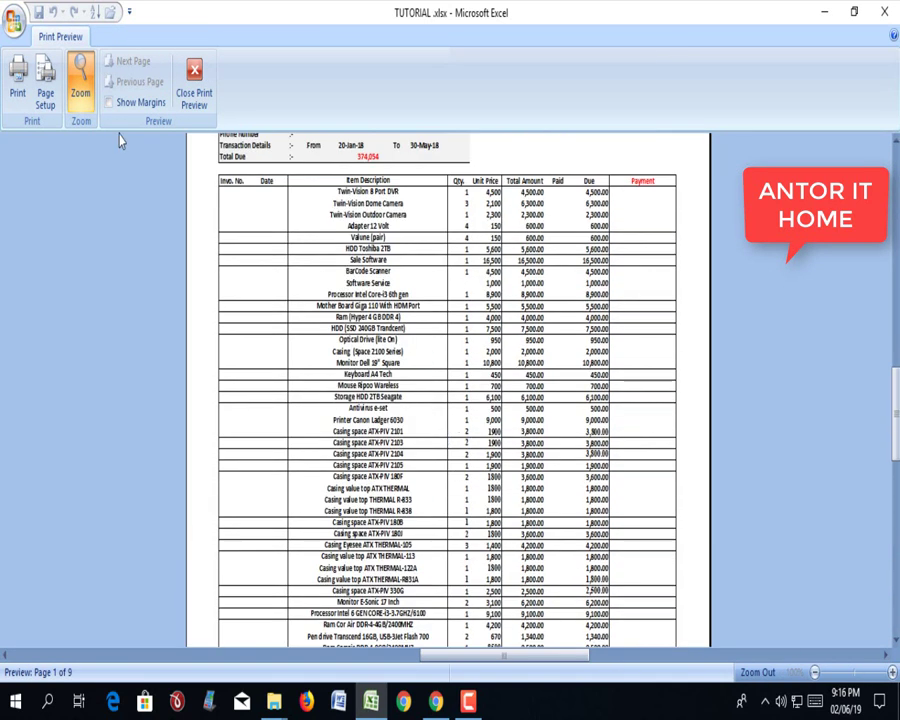
pyautogui.press('Escape')
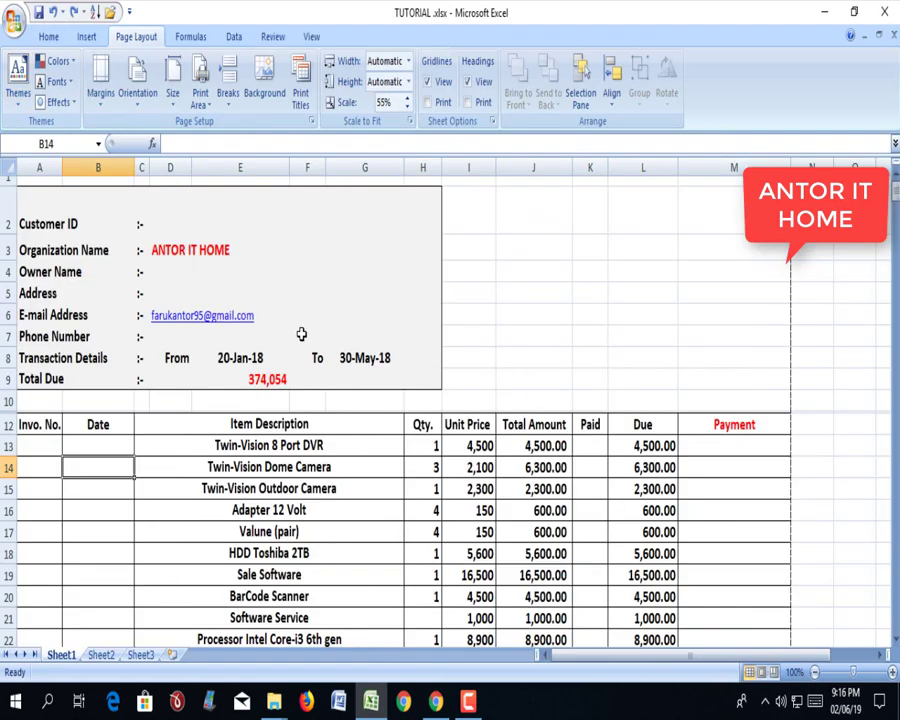
pyautogui.hotkey('ctrl', 'p')
pyautogui.write('3')
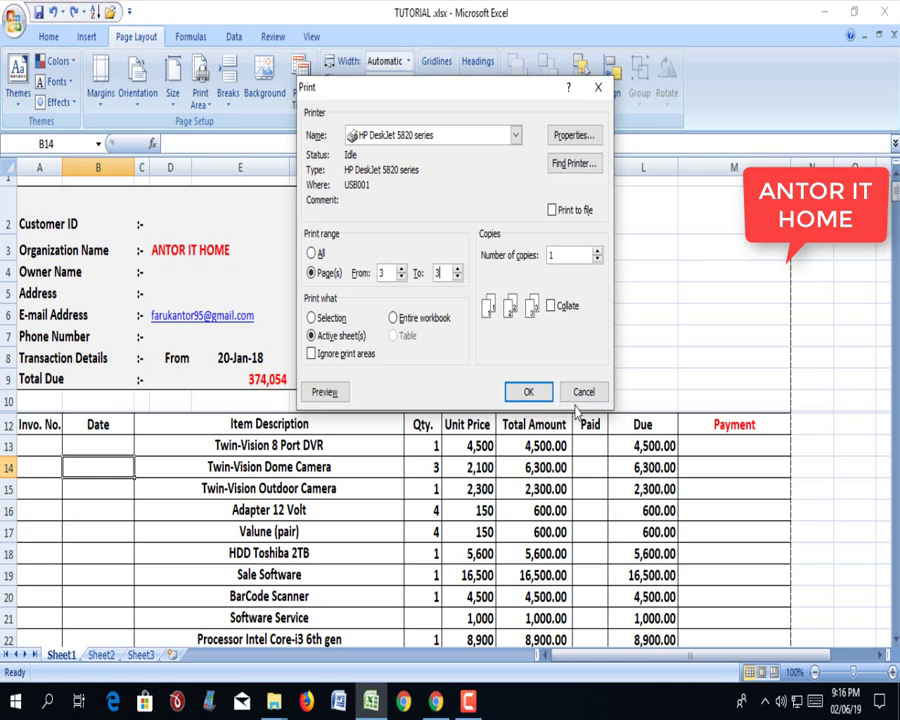
pyautogui.click(582, 392)
pyautogui.scroll(-2, 781, 412)
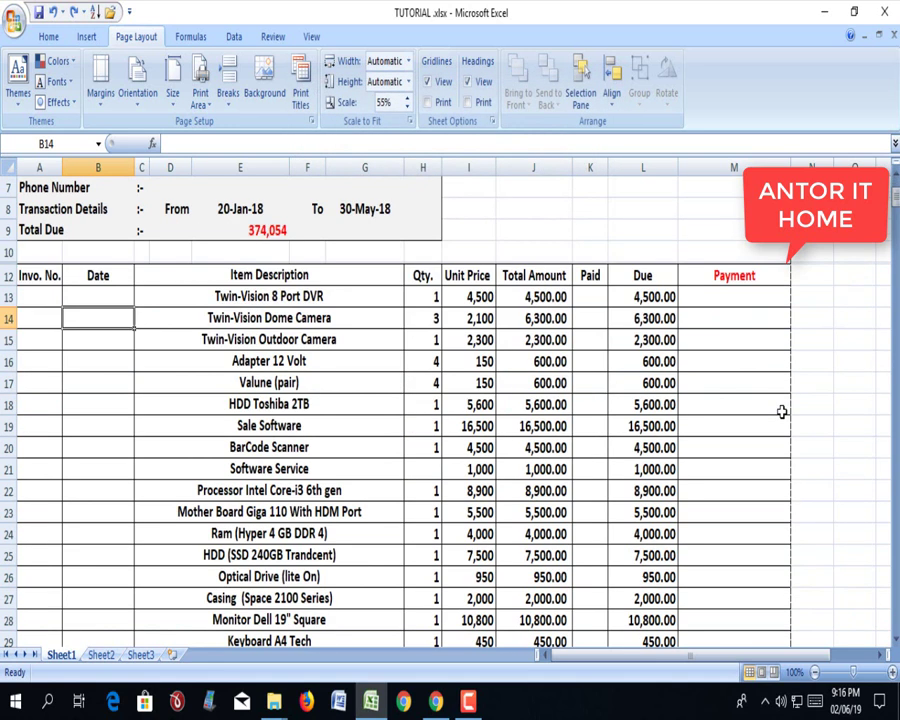
pyautogui.scroll(-4, 744, 438)
pyautogui.scroll(-6, 511, 409)
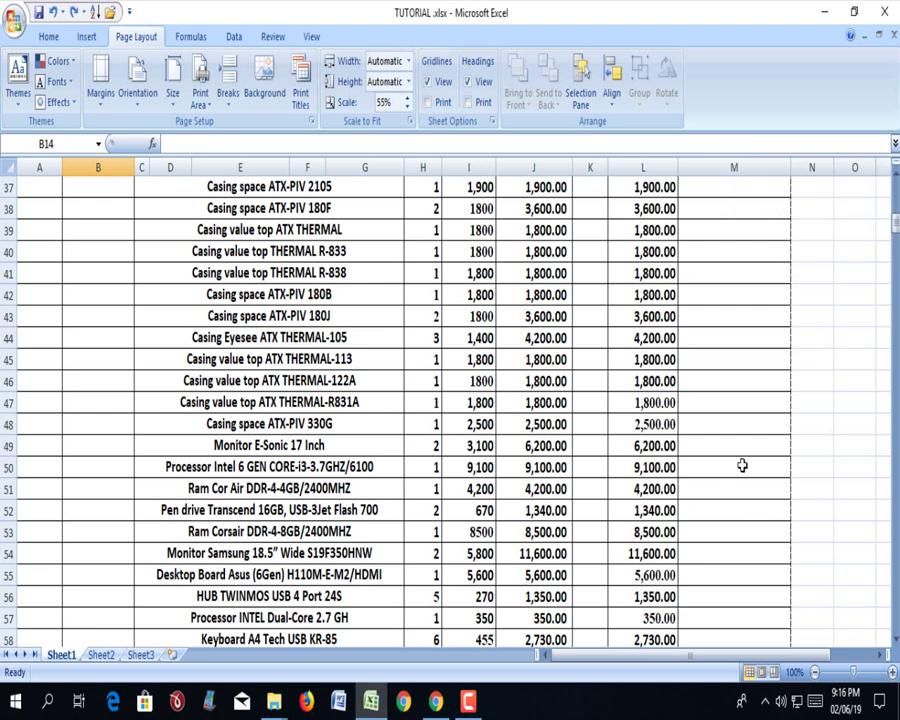
# Narrow the Payment column M slightly and widen the Due column L slightly.
pyautogui.scroll(12, 711, 318)
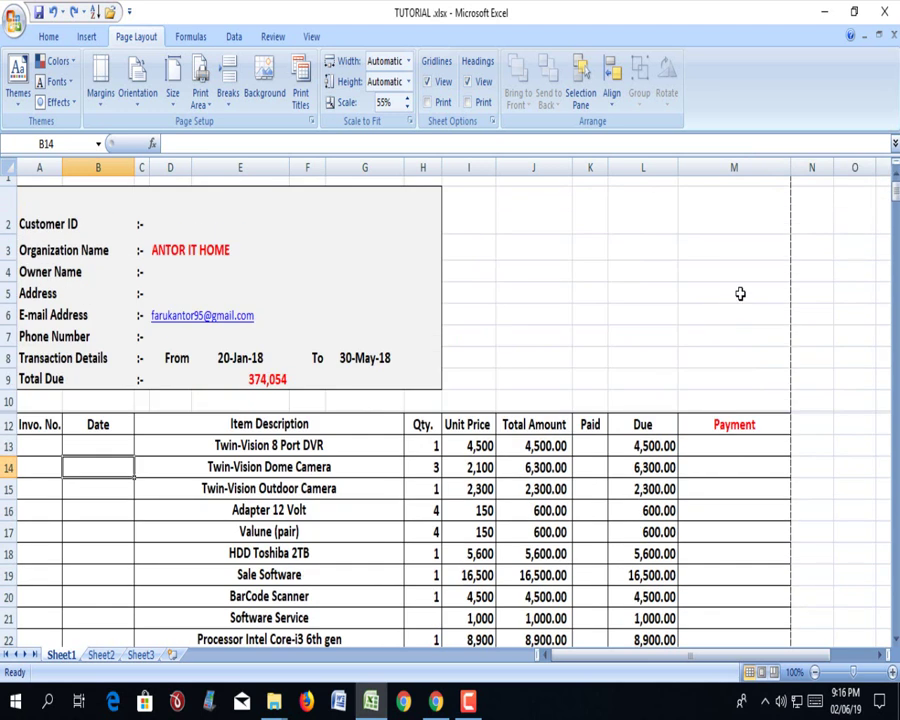
pyautogui.moveTo(789, 167); pyautogui.dragTo(785, 167)
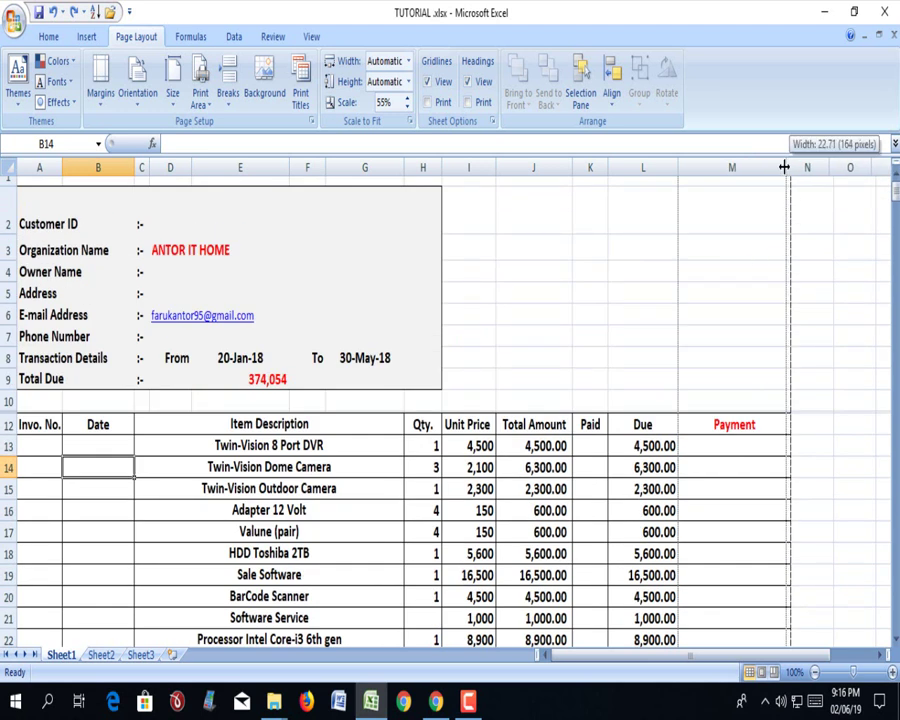
pyautogui.click(816, 428)
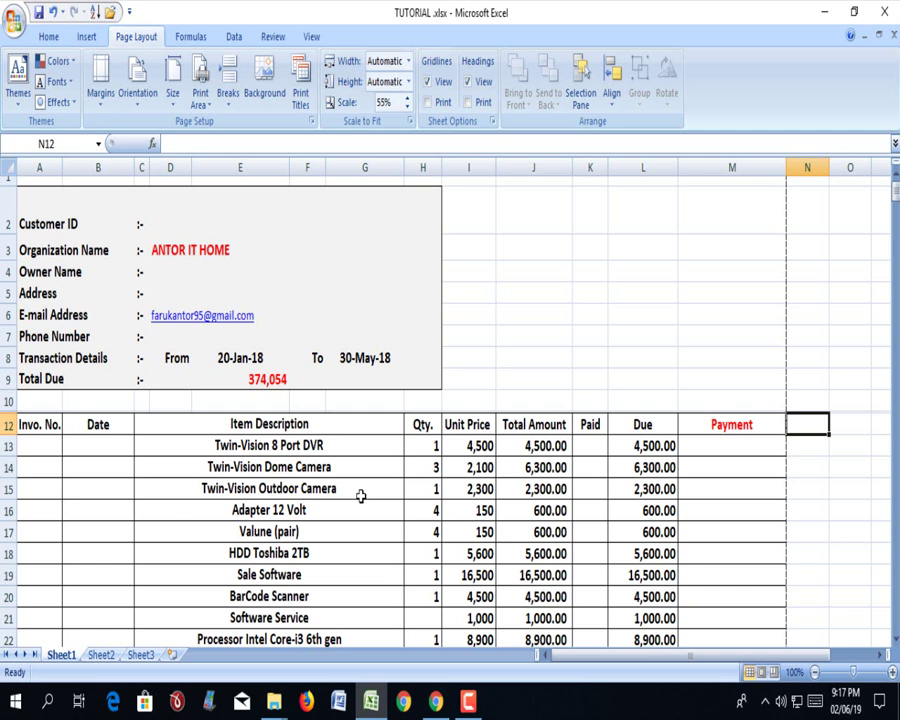
pyautogui.click(262, 445)
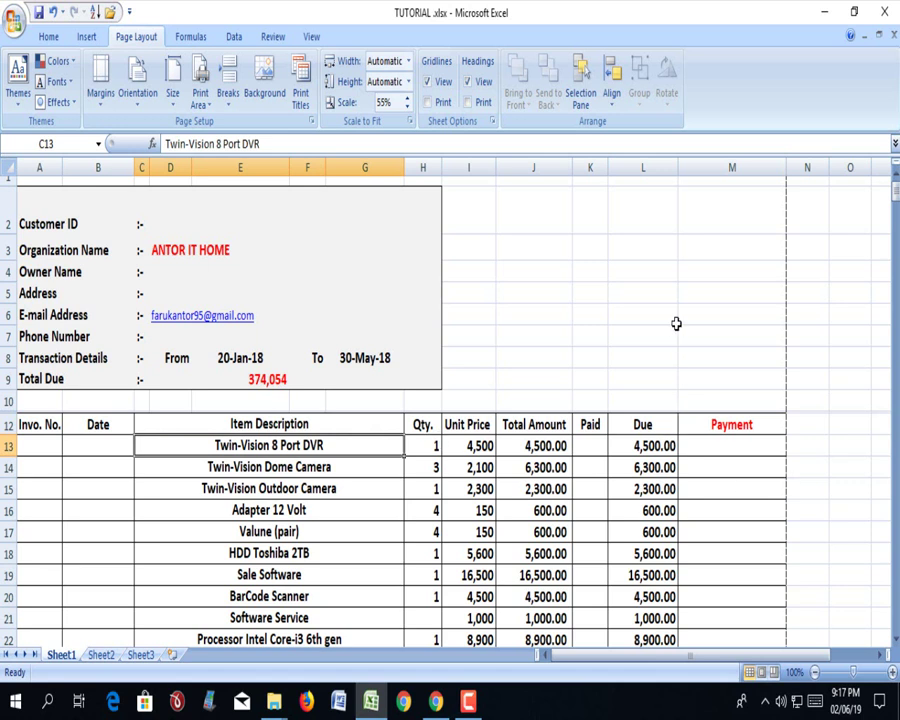
pyautogui.moveTo(677, 175); pyautogui.dragTo(681, 175)
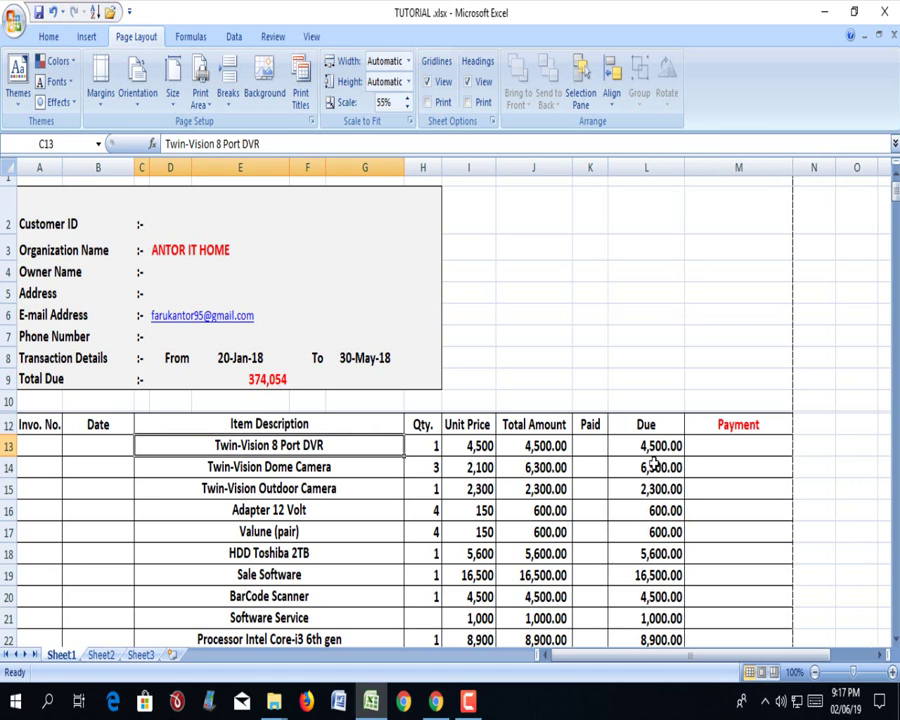
pyautogui.scroll(-1, 655, 421)
pyautogui.scroll(-2, 640, 424)
pyautogui.scroll(3, 460, 412)
pyautogui.click(283, 376)
pyautogui.doubleClick(283, 376)
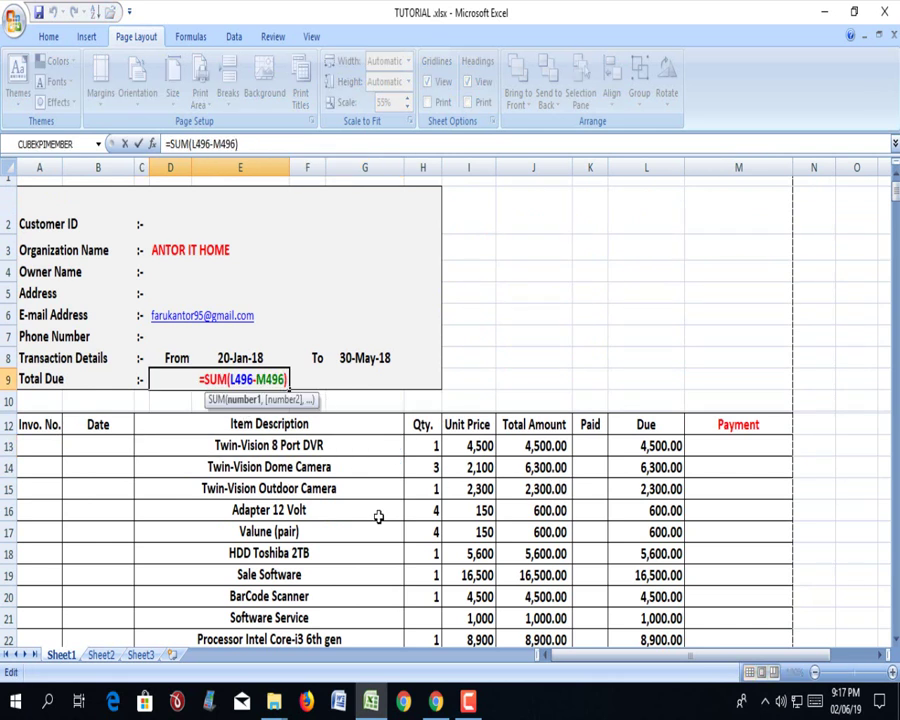
pyautogui.hotkey('ctrl', 'Return')
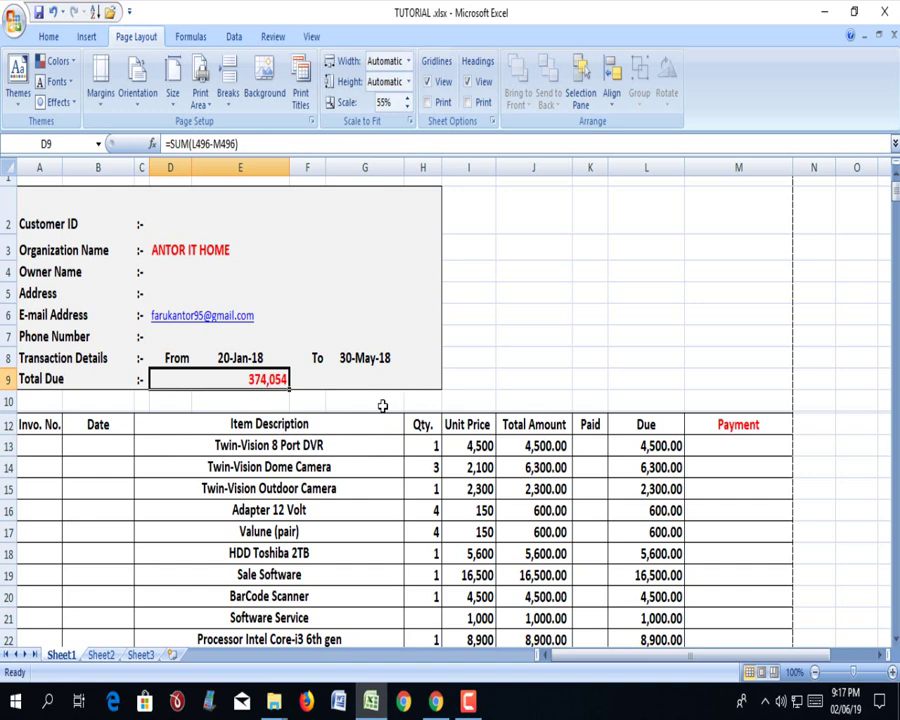
pyautogui.scroll(-6, 697, 449)
pyautogui.scroll(-7, 697, 451)
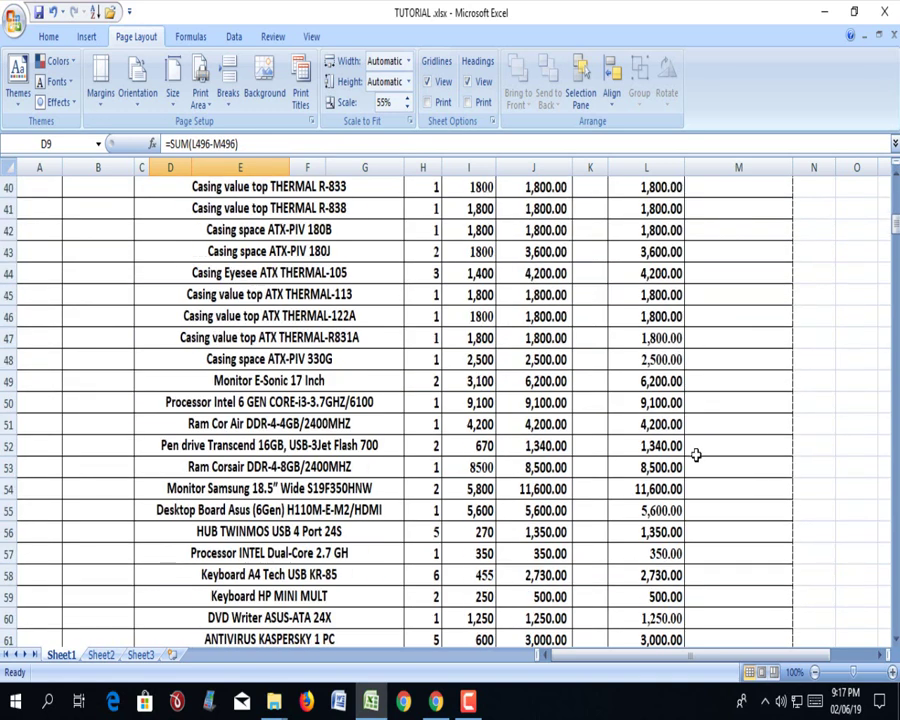
pyautogui.scroll(-4, 693, 452)
pyautogui.scroll(-14, 690, 465)
pyautogui.scroll(-7, 690, 486)
pyautogui.scroll(-10, 698, 507)
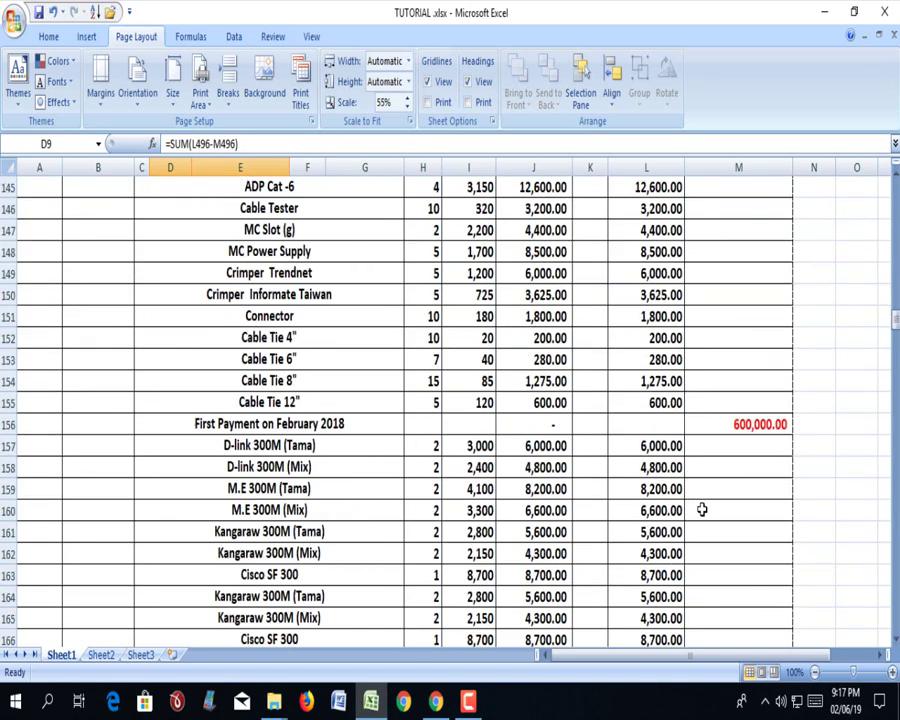
pyautogui.scroll(-4, 744, 354)
pyautogui.scroll(5, 762, 446)
pyautogui.scroll(-6, 758, 492)
pyautogui.scroll(10, 752, 515)
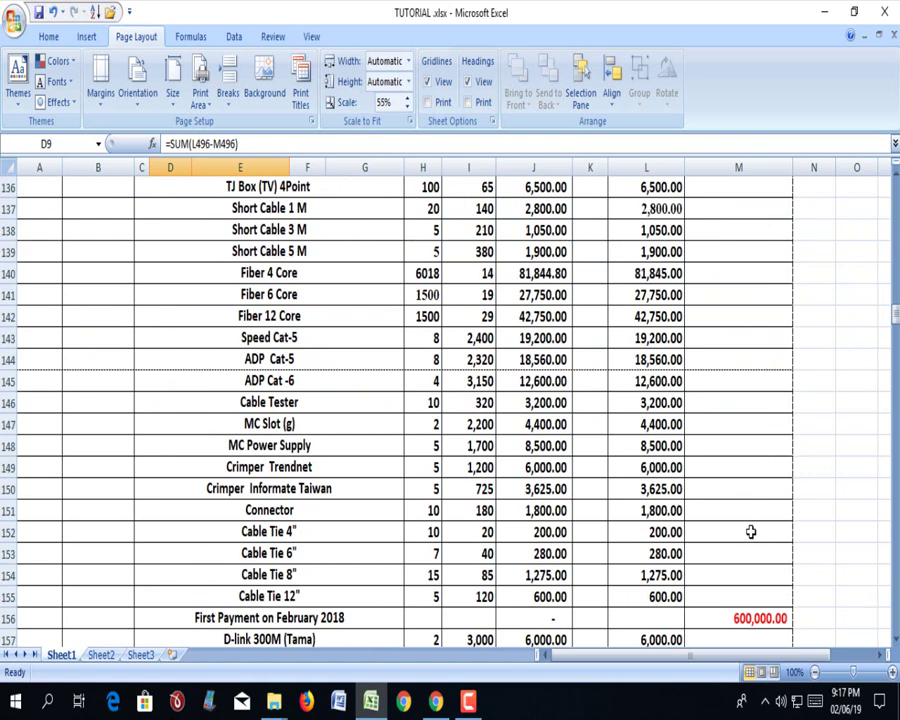
pyautogui.scroll(14, 747, 530)
pyautogui.scroll(15, 730, 527)
pyautogui.scroll(14, 714, 527)
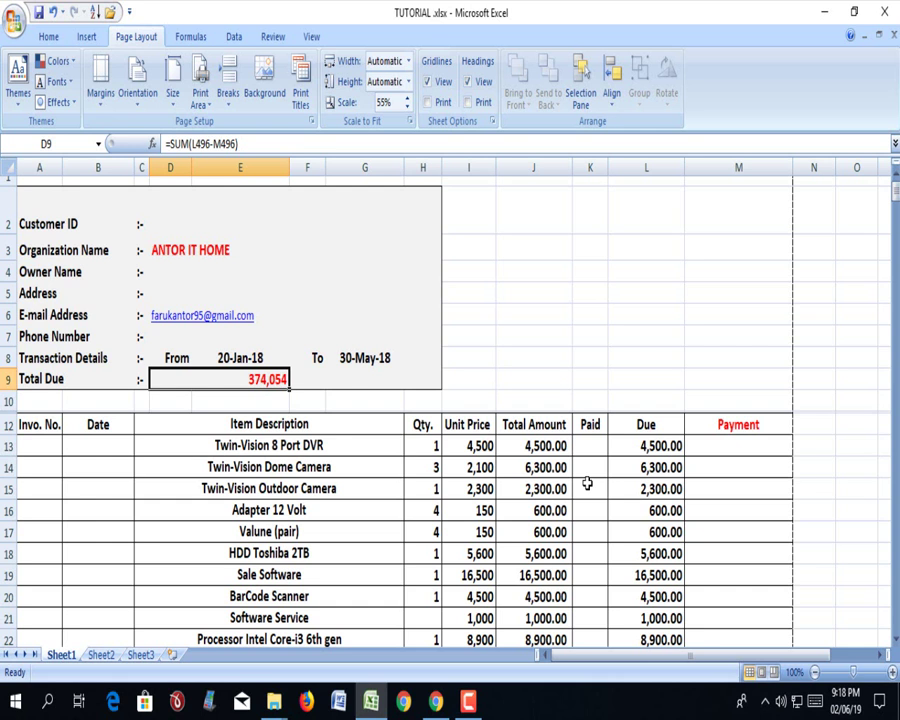
# Bring up the Camtasia Recorder controls from the taskbar, showing 0:14:48 recorded.
pyautogui.click(468, 701)
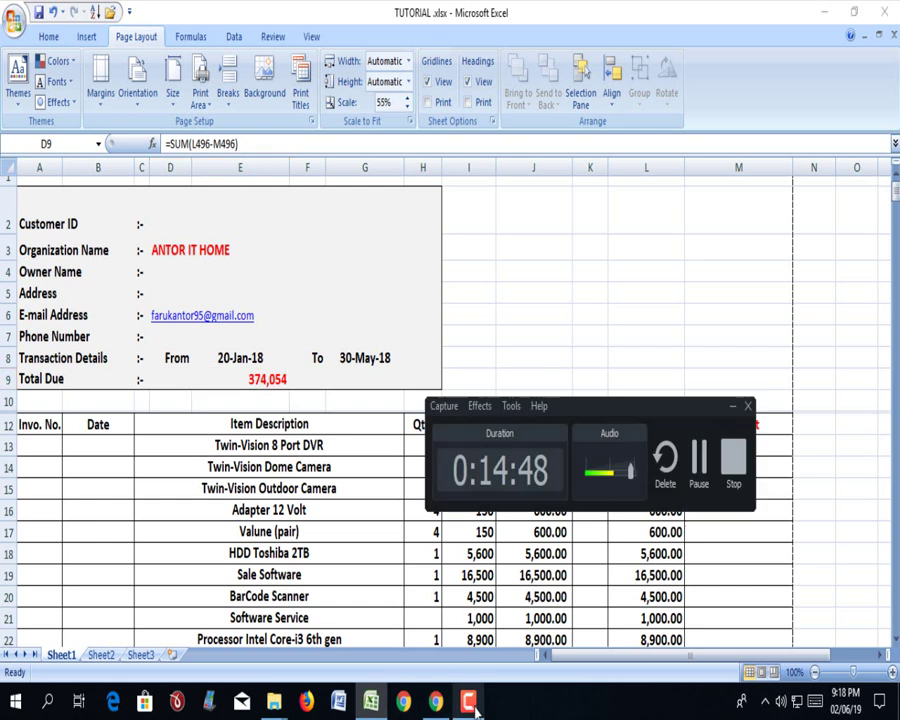